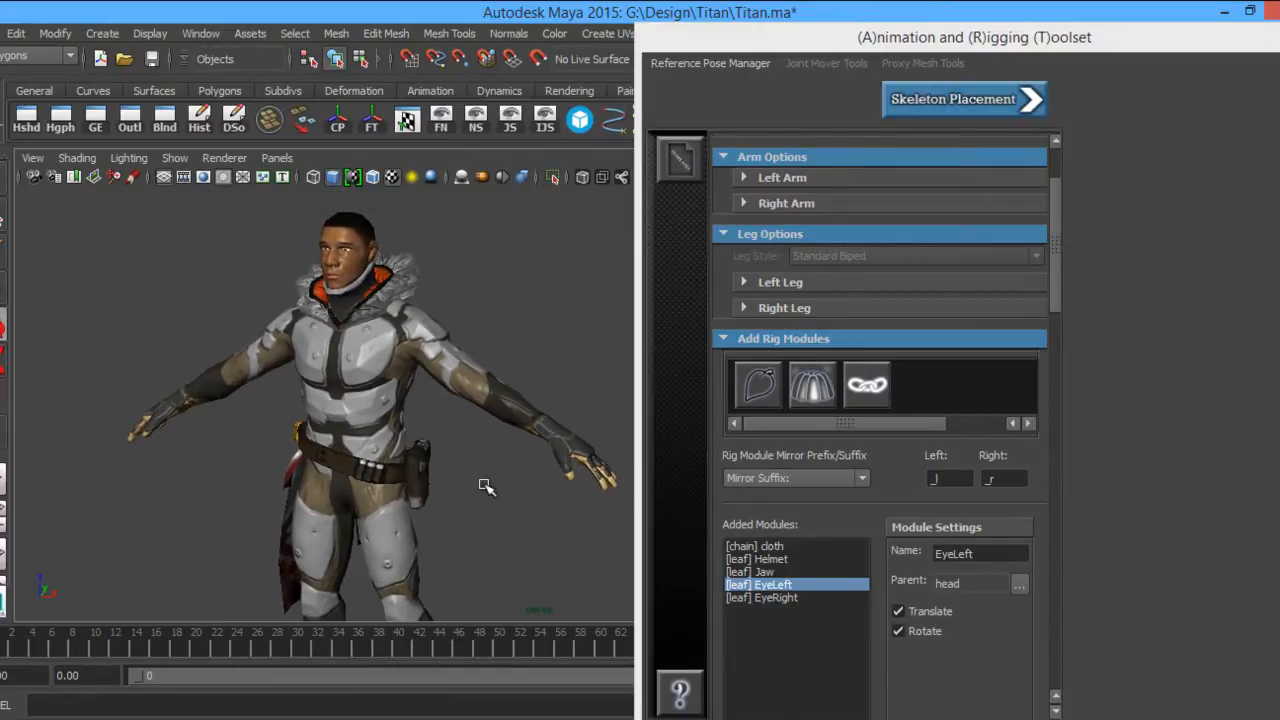
# Proceed to skeleton placement and build the skeleton with the chosen parameters.
pyautogui.keyDown('alt'); pyautogui.moveTo(504, 488); pyautogui.dragTo(481, 475); pyautogui.keyUp('alt')
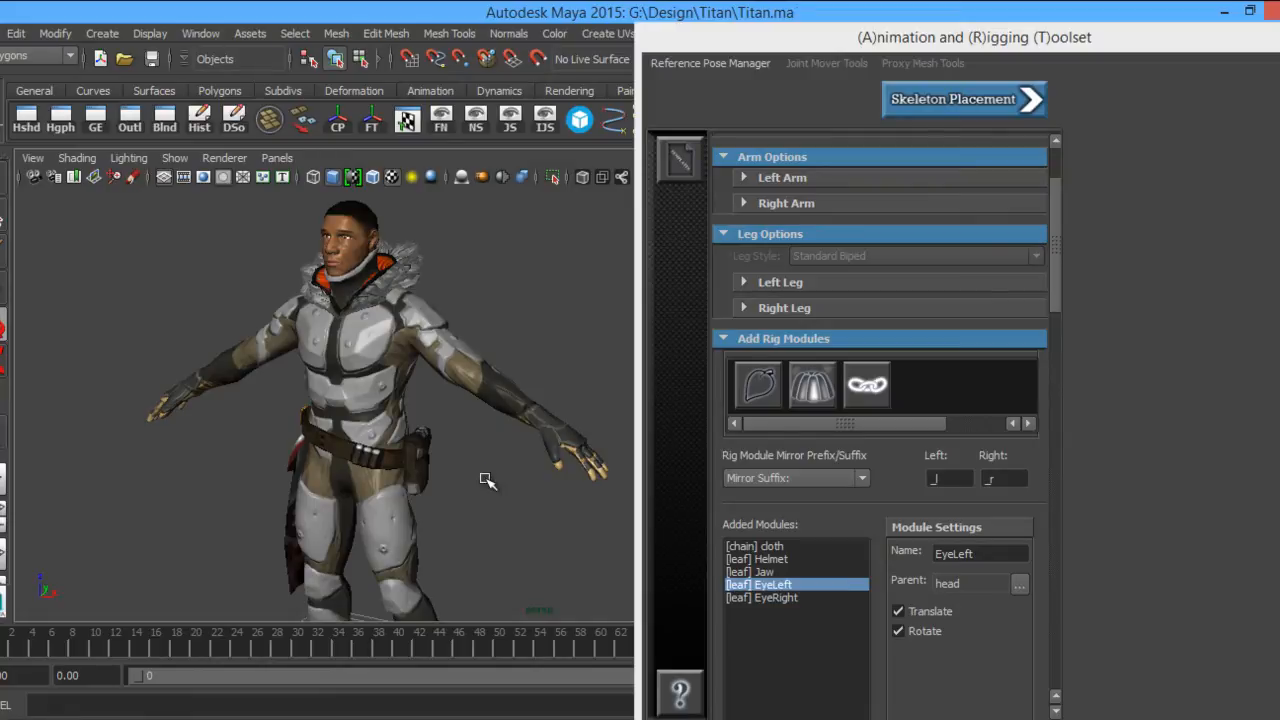
pyautogui.keyDown('alt'); pyautogui.moveTo(451, 421); pyautogui.dragTo(458, 432); pyautogui.keyUp('alt')
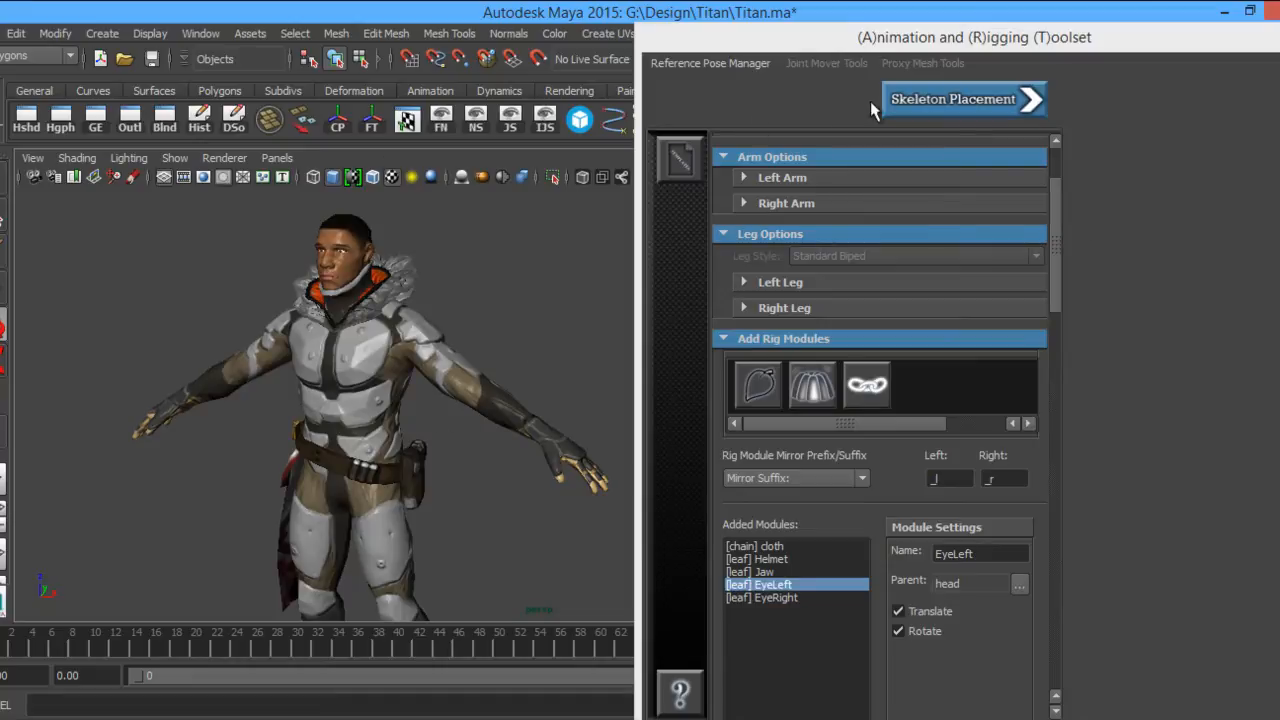
pyautogui.click(958, 100)
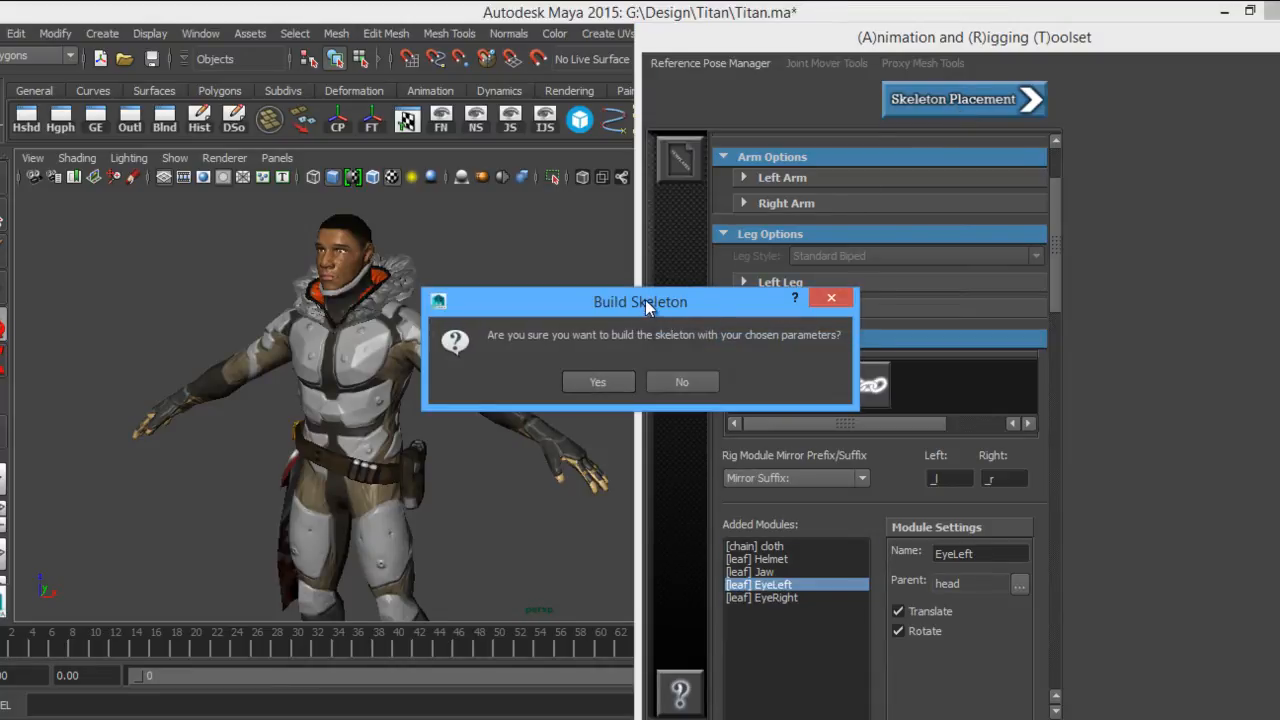
pyautogui.moveTo(645, 300); pyautogui.dragTo(726, 271)
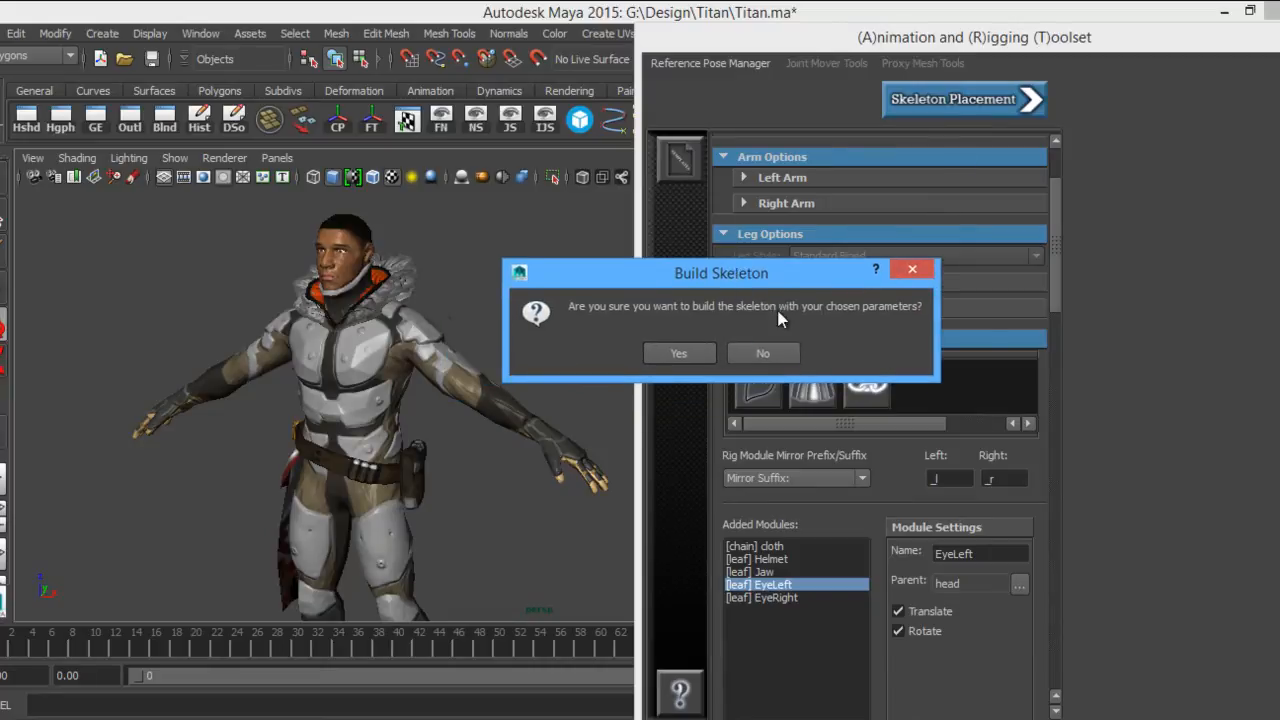
pyautogui.click(701, 350)
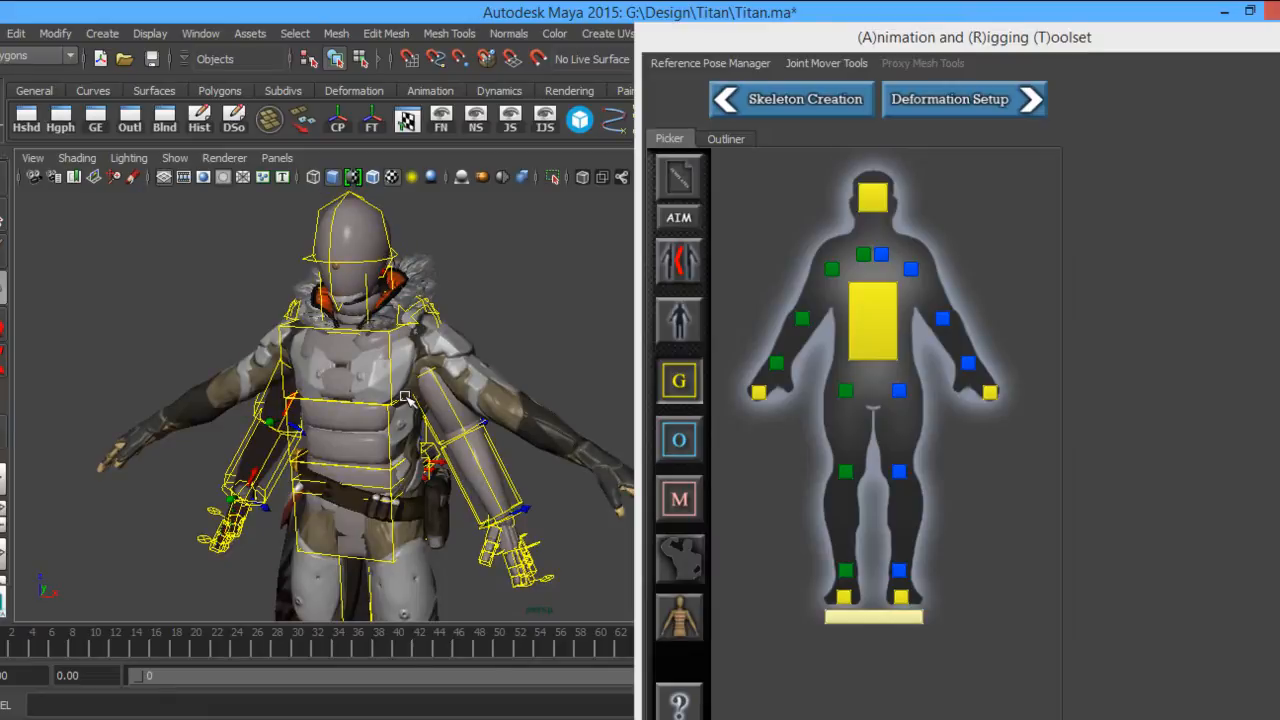
# Maximize the viewport and examine how the joint mover proxy sits against the character mesh.
pyautogui.hotkey('ctrl', 'space')
pyautogui.keyDown('alt'); pyautogui.moveTo(463, 340); pyautogui.dragTo(440, 303); pyautogui.keyUp('alt')
pyautogui.keyDown('alt'); pyautogui.moveTo(440, 303); pyautogui.dragTo(459, 286, button='middle'); pyautogui.keyUp('alt')
pyautogui.moveTo(738, 50); pyautogui.dragTo(955, 40)
pyautogui.keyDown('alt'); pyautogui.moveTo(602, 405); pyautogui.dragTo(653, 336, button='middle'); pyautogui.keyUp('alt')
pyautogui.keyDown('alt'); pyautogui.moveTo(652, 337); pyautogui.dragTo(702, 287); pyautogui.keyUp('alt')
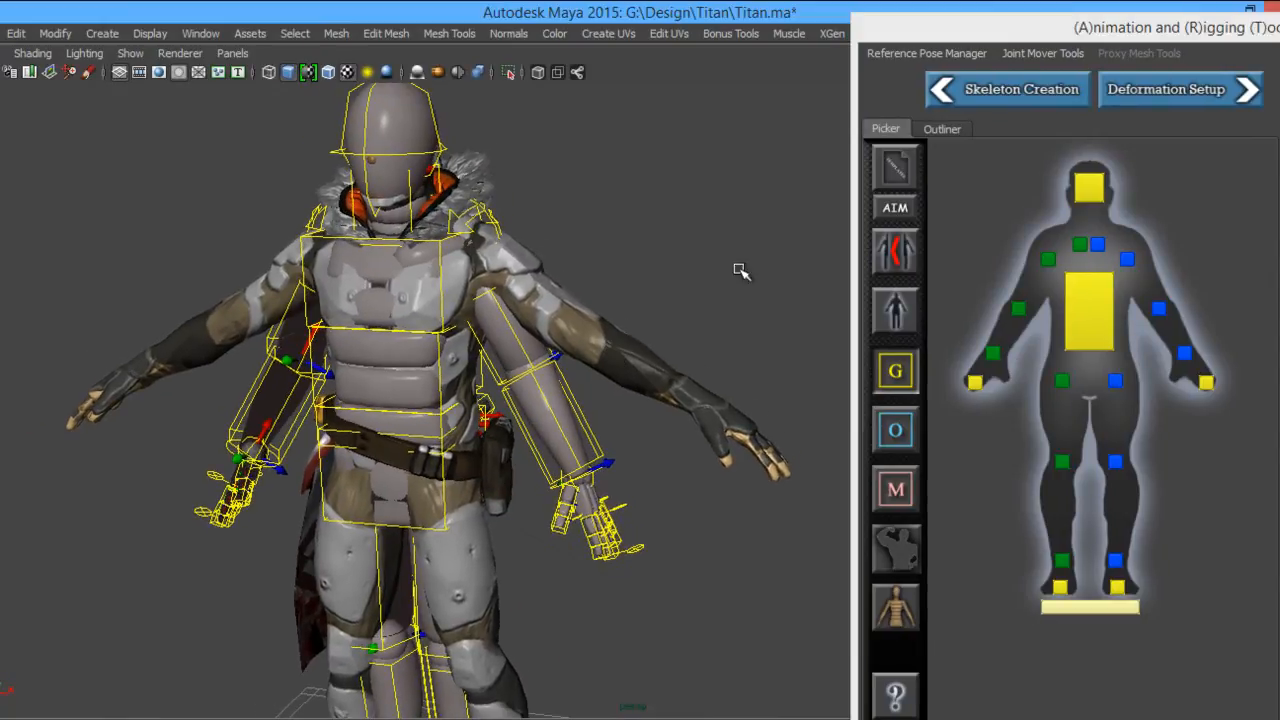
pyautogui.moveTo(1266, 36); pyautogui.dragTo(1251, 35)
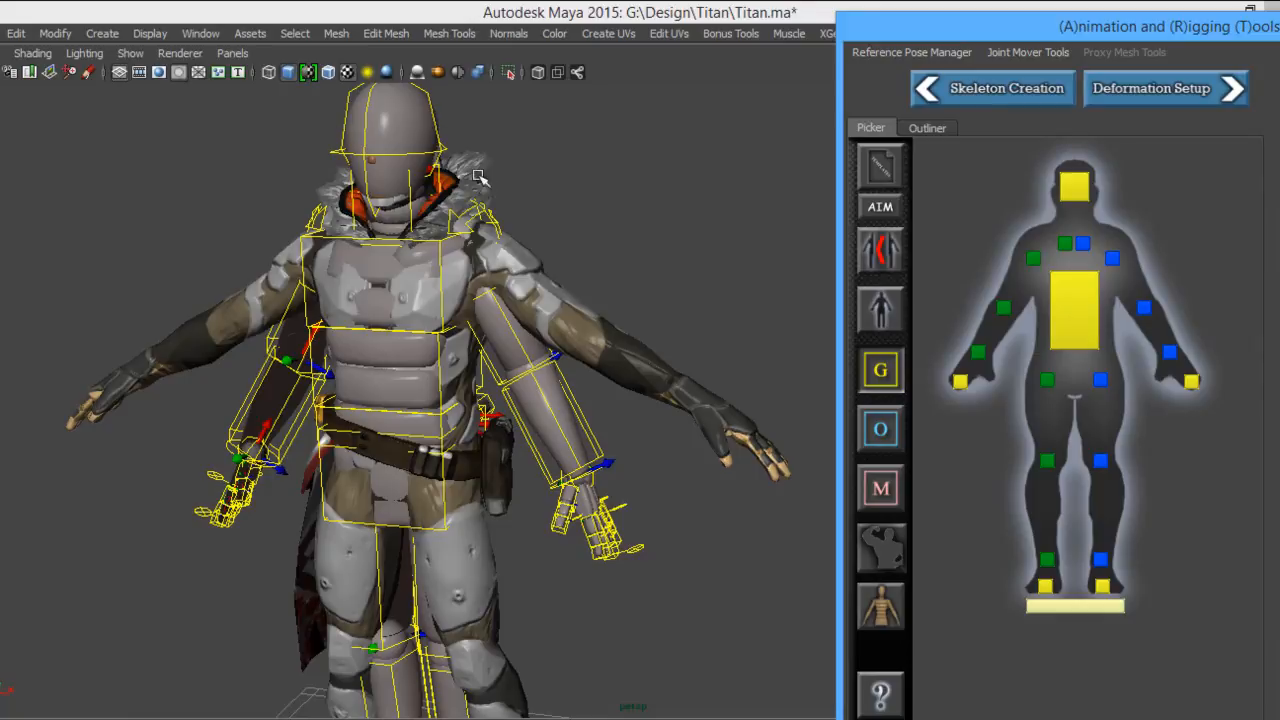
pyautogui.keyDown('alt'); pyautogui.moveTo(460, 346); pyautogui.dragTo(474, 328); pyautogui.keyUp('alt')
# Hide the ArmorLyr2, Body, ArmorLyr3 and Cloth display layers so only the proxy rig is shown.
pyautogui.hotkey('ctrl', 'space')
pyautogui.moveTo(1133, 32); pyautogui.dragTo(865, 372)
pyautogui.moveTo(928, 344); pyautogui.dragTo(820, 680)
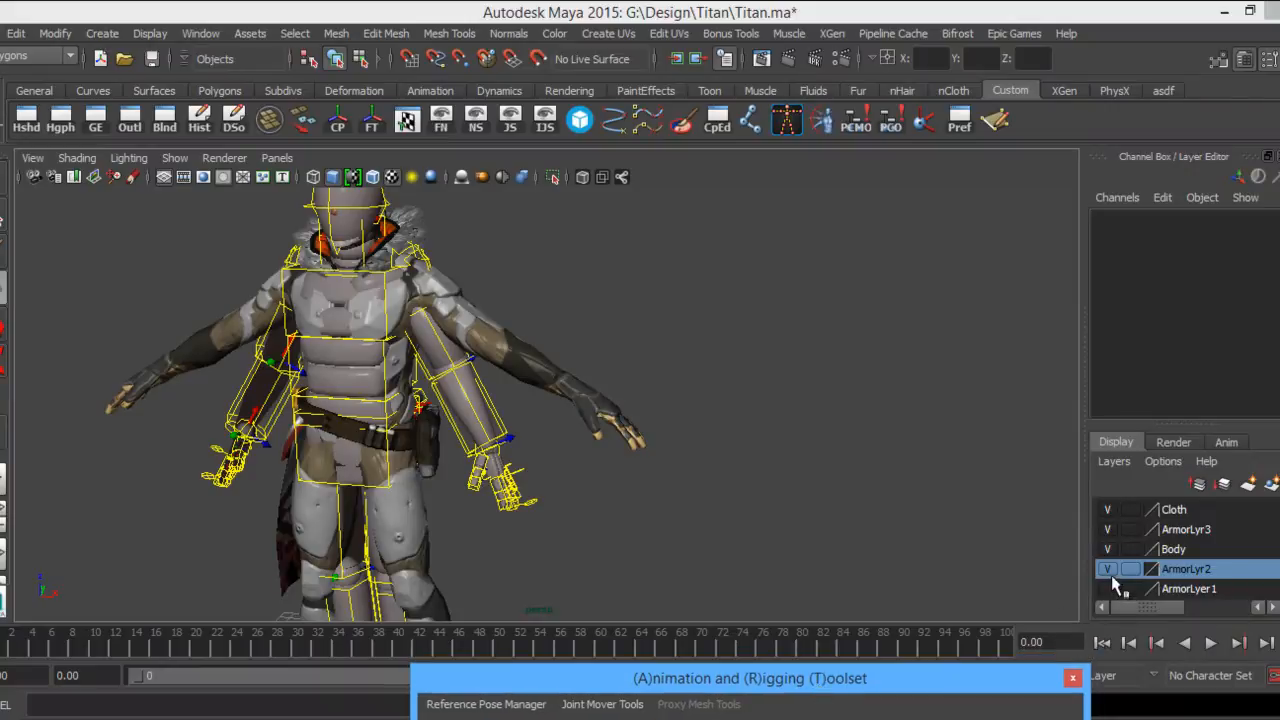
pyautogui.click(1110, 569)
pyautogui.click(1111, 549)
pyautogui.click(1111, 530)
pyautogui.click(1110, 511)
pyautogui.moveTo(929, 674); pyautogui.dragTo(1278, 60)
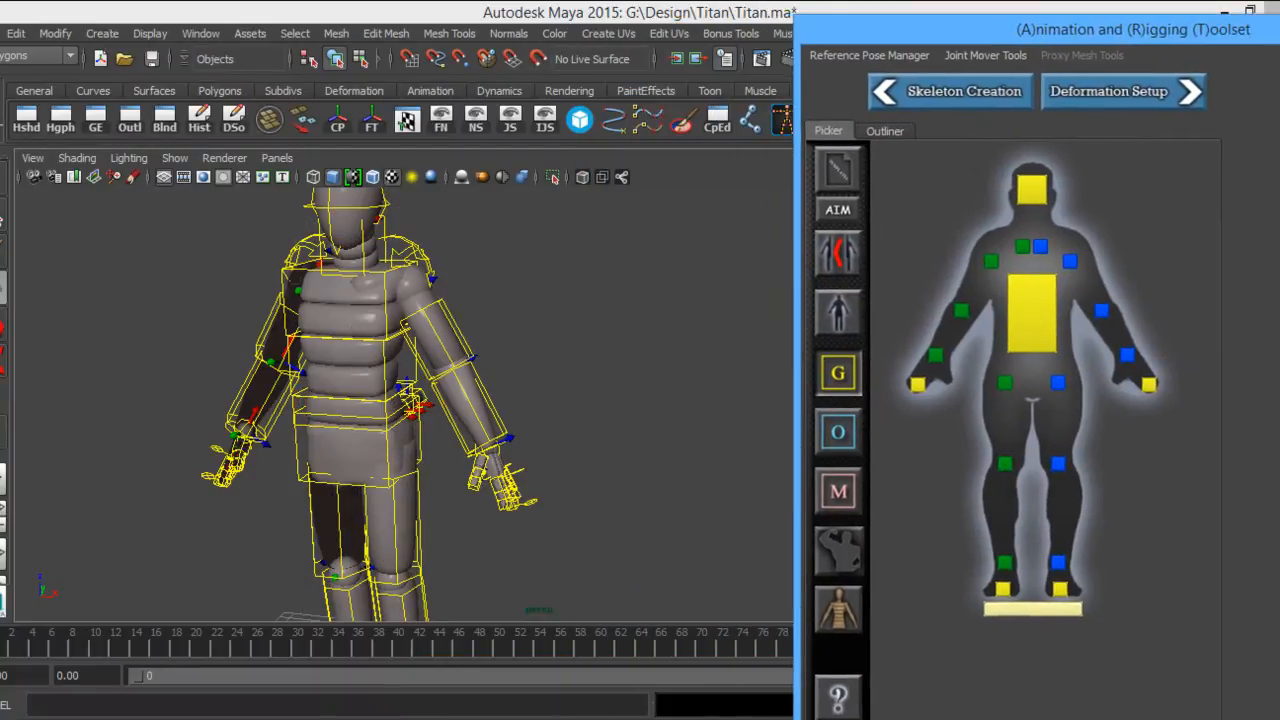
# Examine the isolated proxy mannequin and its control outlines from several angles in the maximized viewport.
pyautogui.hotkey('ctrl', 'space')
pyautogui.scroll(3, 605, 340)
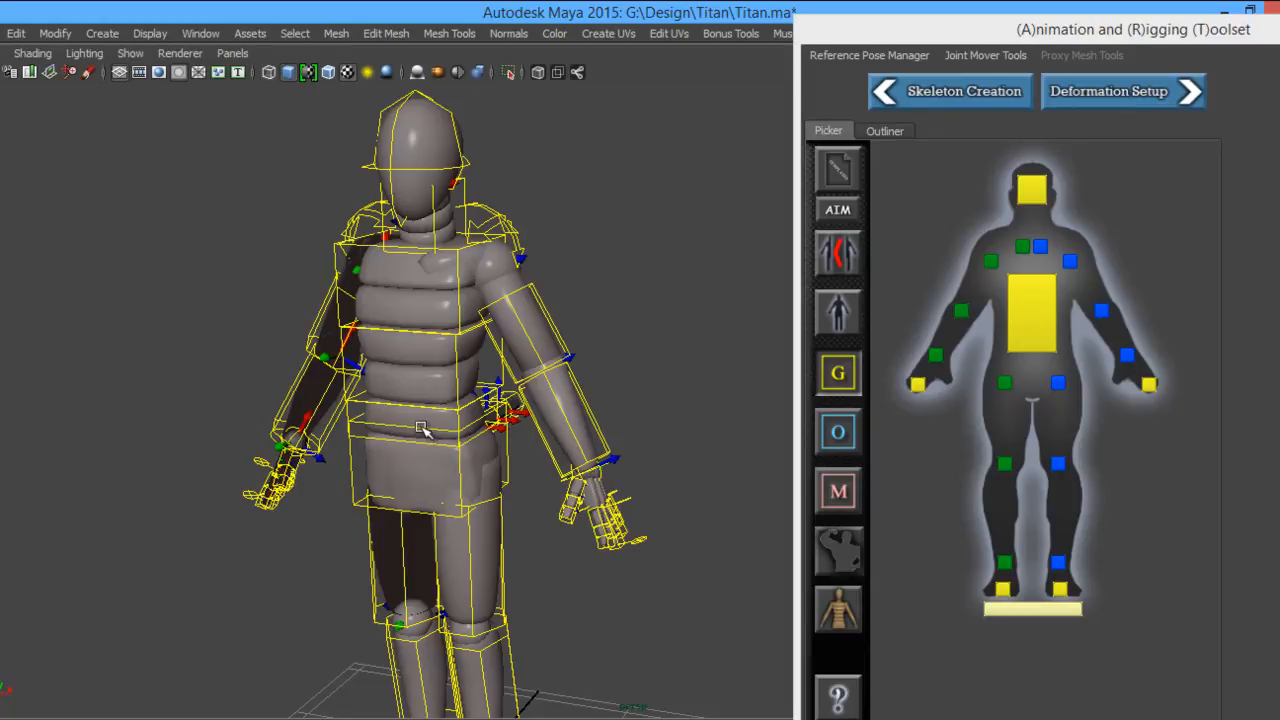
pyautogui.keyDown('alt'); pyautogui.moveTo(525, 327); pyautogui.dragTo(637, 377); pyautogui.keyUp('alt')
pyautogui.keyDown('alt'); pyautogui.moveTo(647, 339); pyautogui.dragTo(602, 368, button='middle'); pyautogui.keyUp('alt')
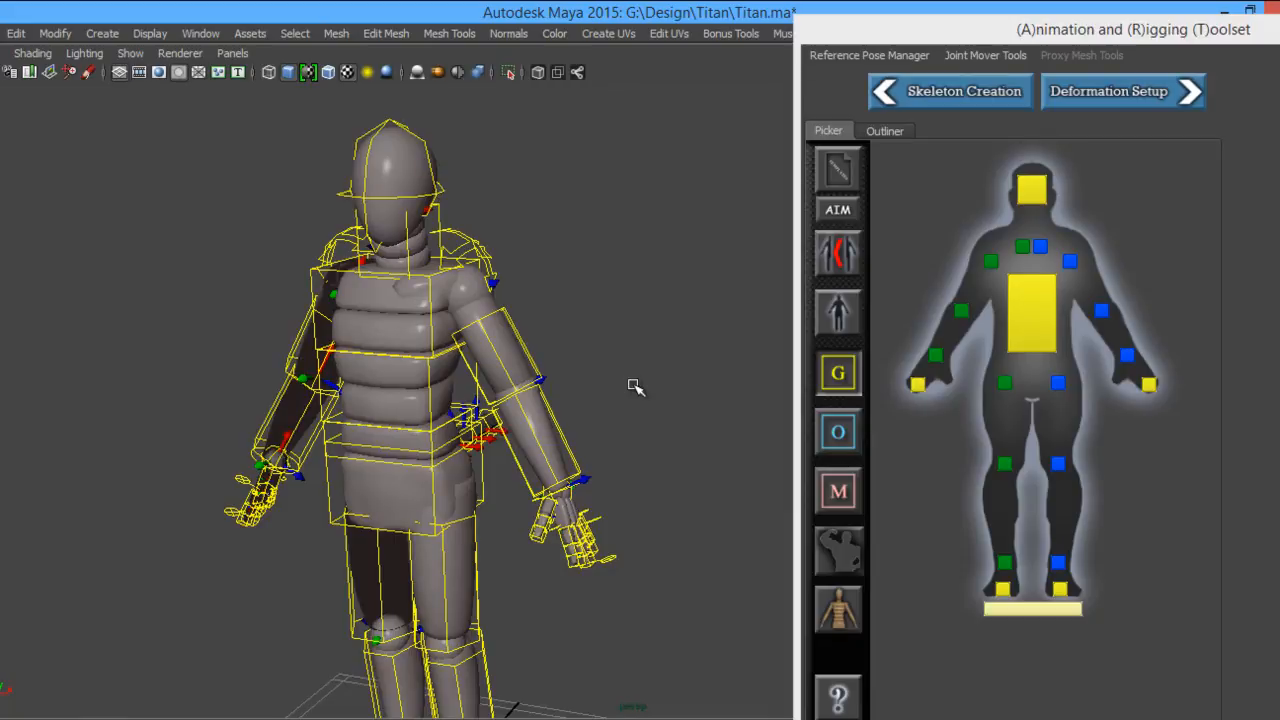
pyautogui.keyDown('alt'); pyautogui.moveTo(630, 380); pyautogui.dragTo(442, 323); pyautogui.keyUp('alt')
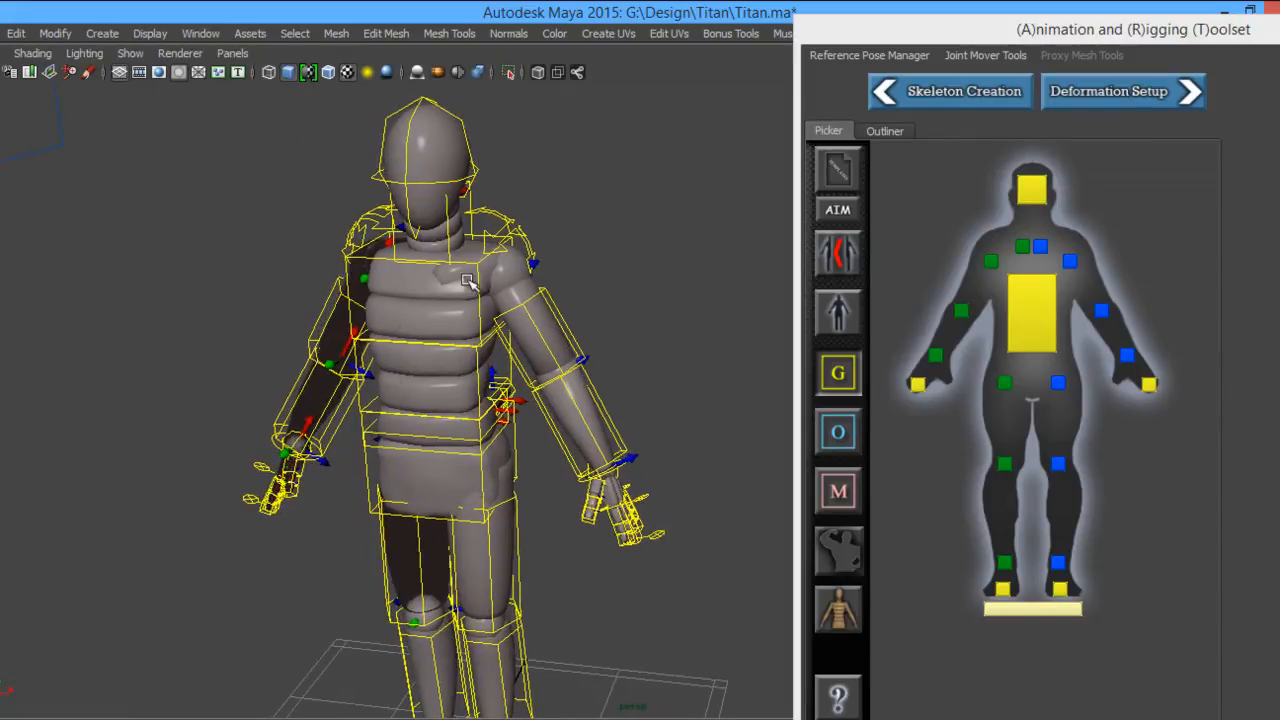
pyautogui.keyDown('alt'); pyautogui.moveTo(560, 433); pyautogui.dragTo(545, 428); pyautogui.keyUp('alt')
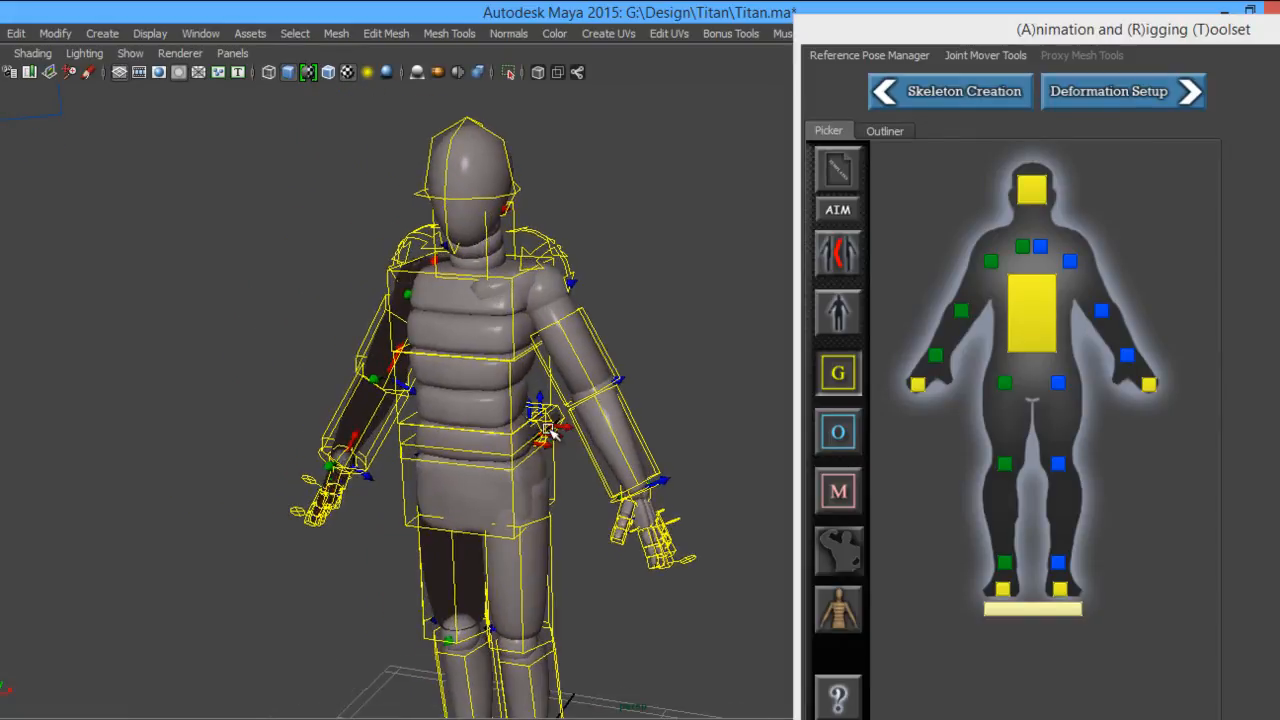
# Review the proxy's physique sliders for arms, neck and body, including Weight and Bust Size, and return to the body picker.
pyautogui.click(843, 553)
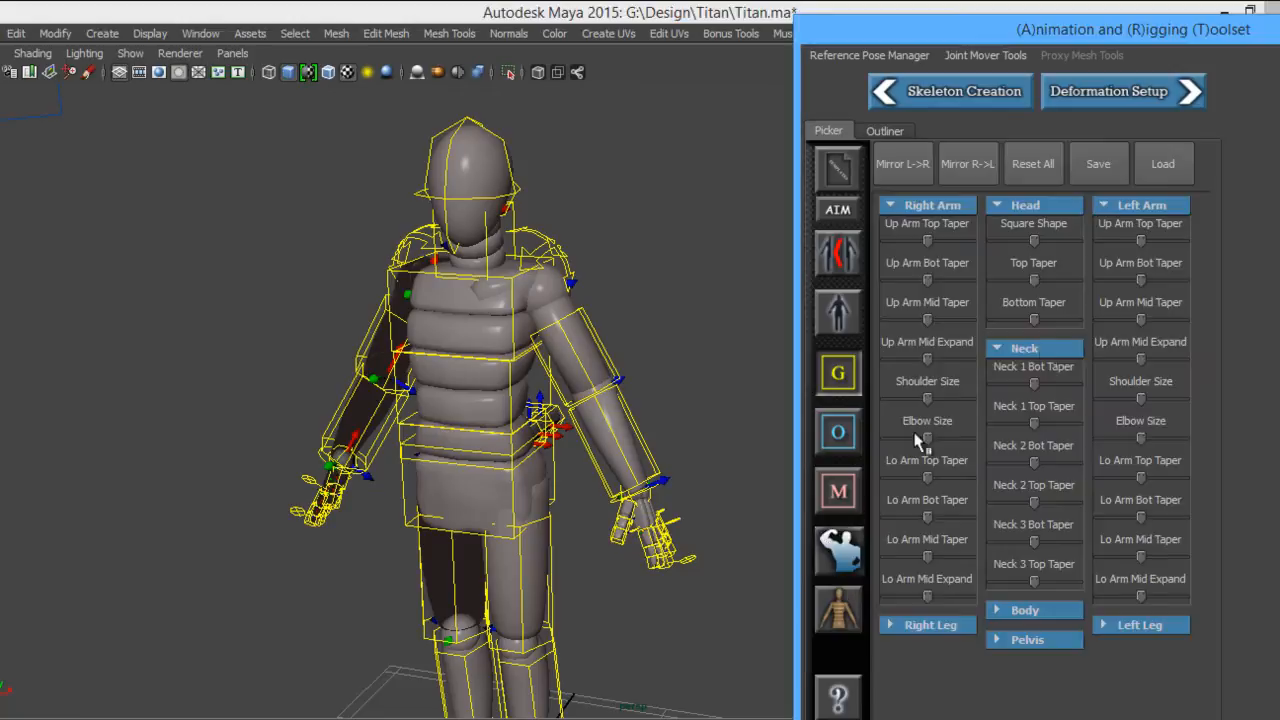
pyautogui.click(1033, 612)
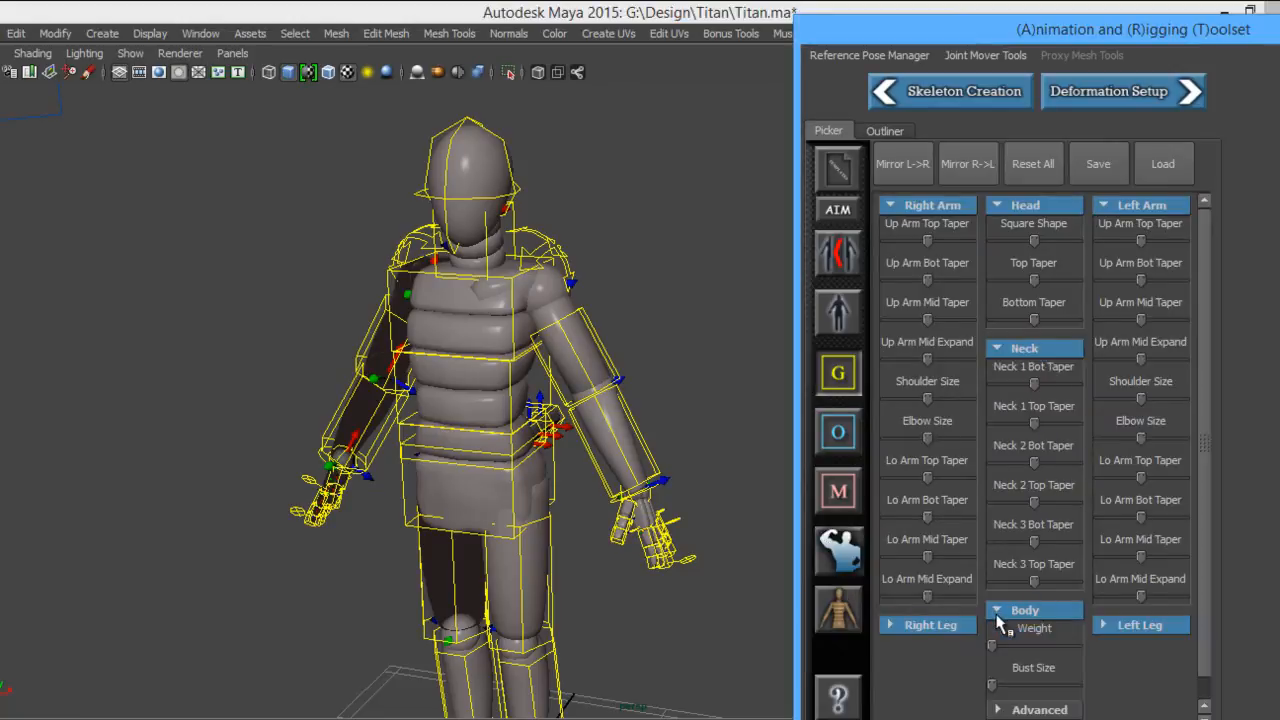
pyautogui.moveTo(1000, 644); pyautogui.dragTo(971, 642)
pyautogui.moveTo(996, 686); pyautogui.dragTo(963, 684)
pyautogui.moveTo(1141, 515)
pyautogui.mouseDown()
pyautogui.moveTo(1178, 517)
pyautogui.moveTo(1091, 517)
pyautogui.moveTo(1145, 520)
pyautogui.mouseUp()
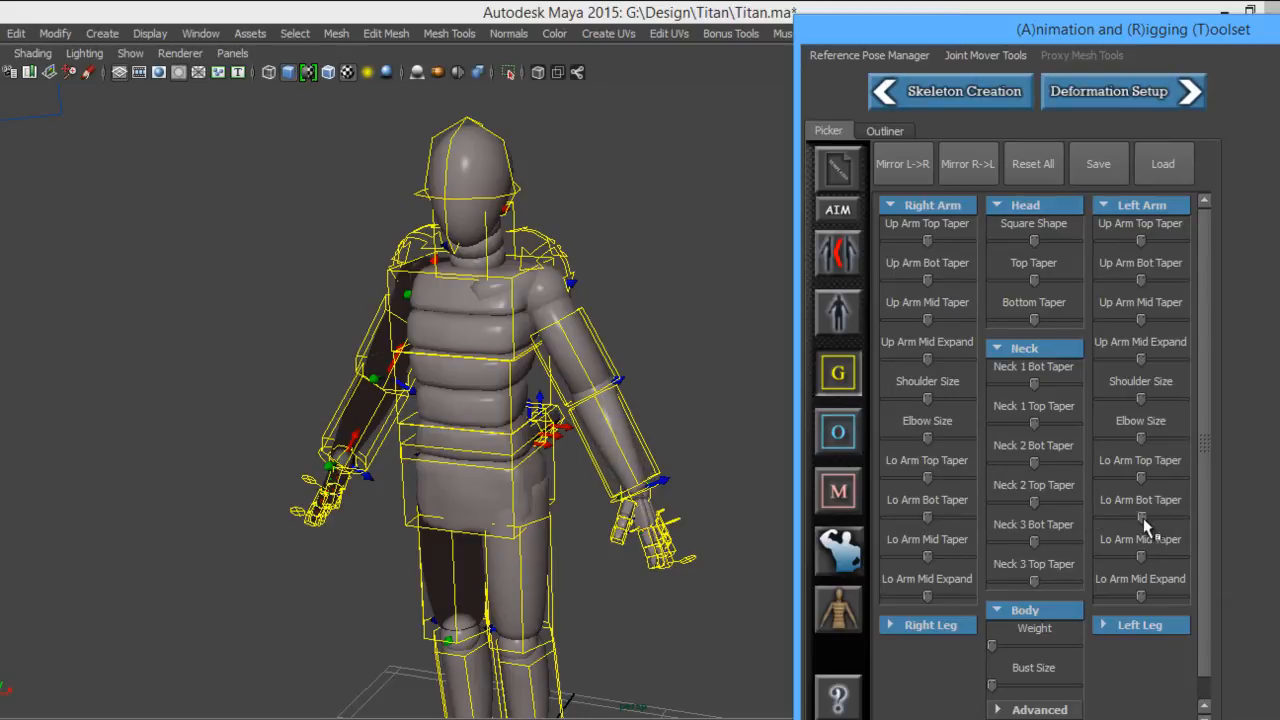
pyautogui.click(838, 550)
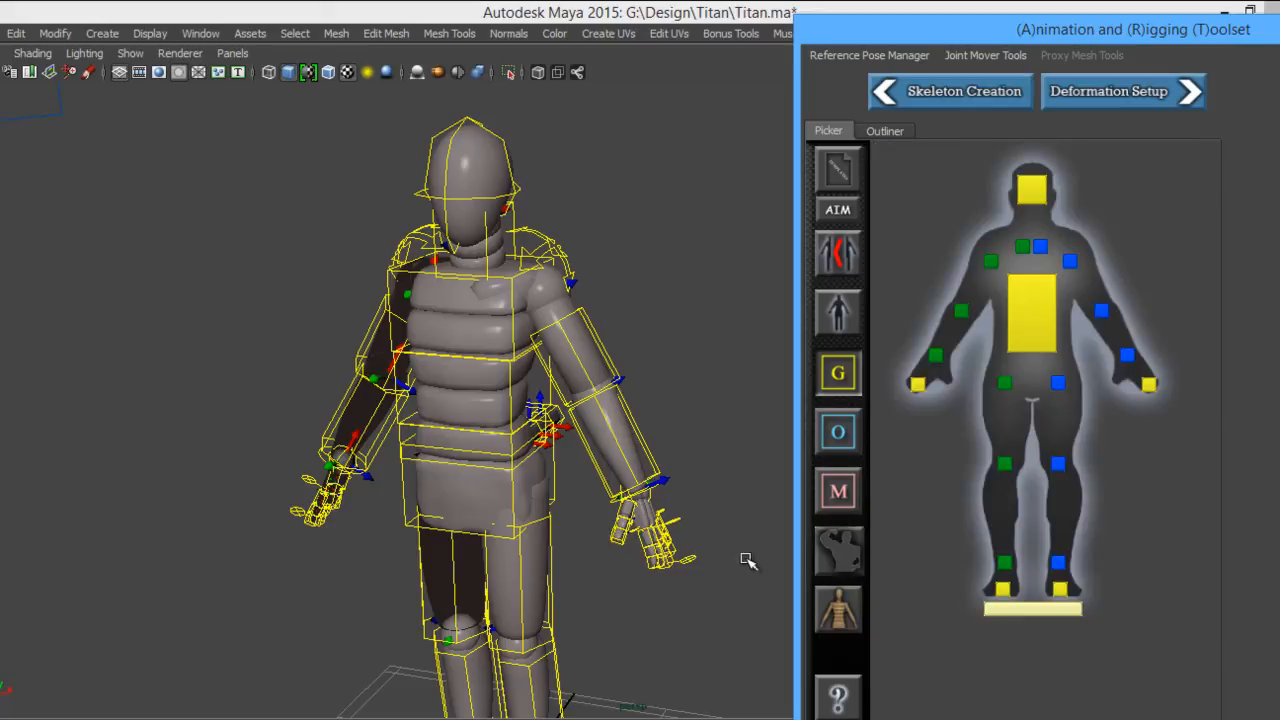
# Examine the proxy rig from the front, back and side, including the cloth chain behind the pelvis.
pyautogui.keyDown('alt'); pyautogui.moveTo(743, 498); pyautogui.dragTo(575, 398); pyautogui.keyUp('alt')
pyautogui.keyDown('alt'); pyautogui.moveTo(575, 398); pyautogui.dragTo(450, 307, button='middle'); pyautogui.keyUp('alt')
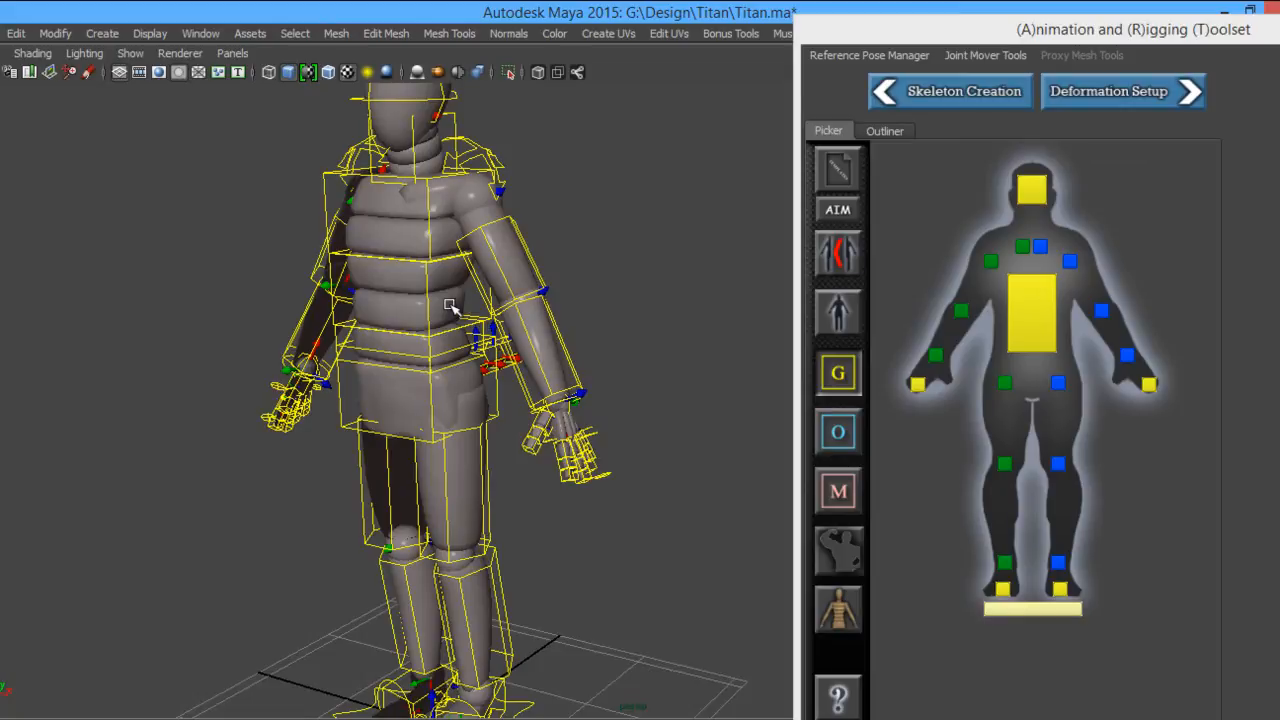
pyautogui.keyDown('alt'); pyautogui.moveTo(485, 229); pyautogui.dragTo(515, 358, button='middle'); pyautogui.keyUp('alt')
pyautogui.keyDown('alt'); pyautogui.moveTo(531, 360); pyautogui.dragTo(560, 296); pyautogui.keyUp('alt')
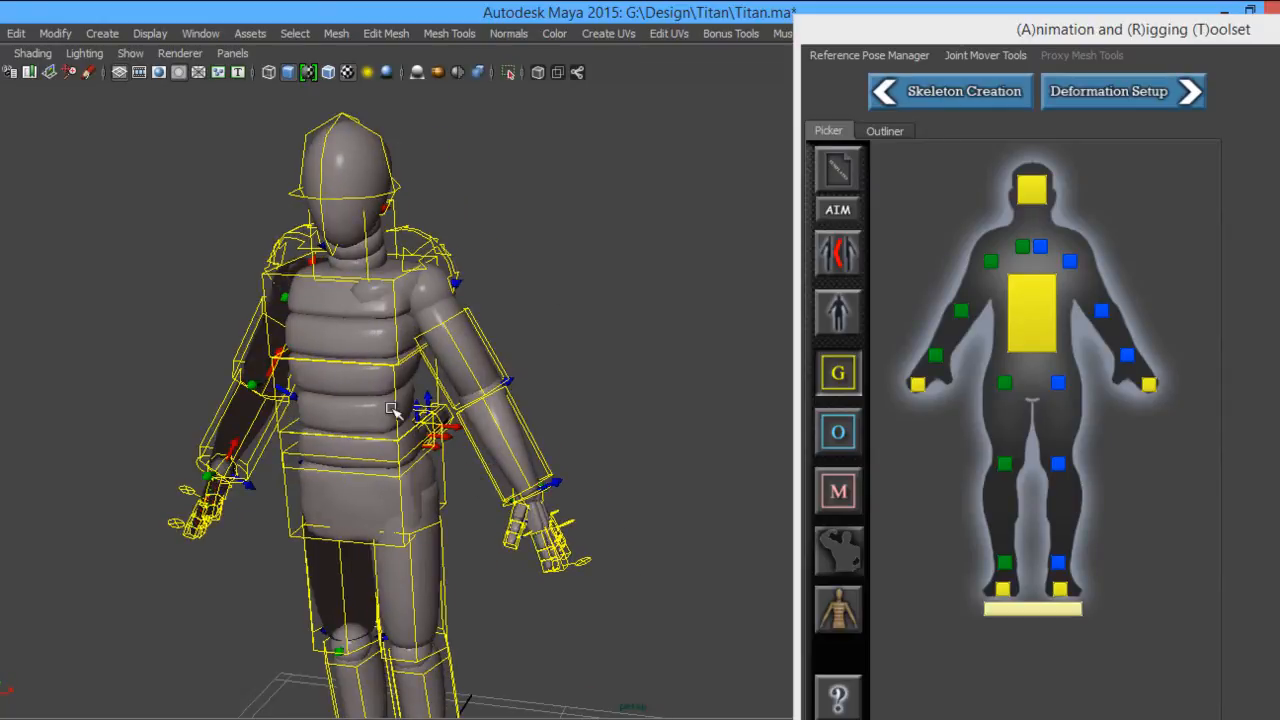
pyautogui.keyDown('alt'); pyautogui.moveTo(622, 427); pyautogui.dragTo(294, 336); pyautogui.keyUp('alt')
pyautogui.keyDown('alt'); pyautogui.moveTo(294, 336); pyautogui.dragTo(239, 381, button='middle'); pyautogui.keyUp('alt')
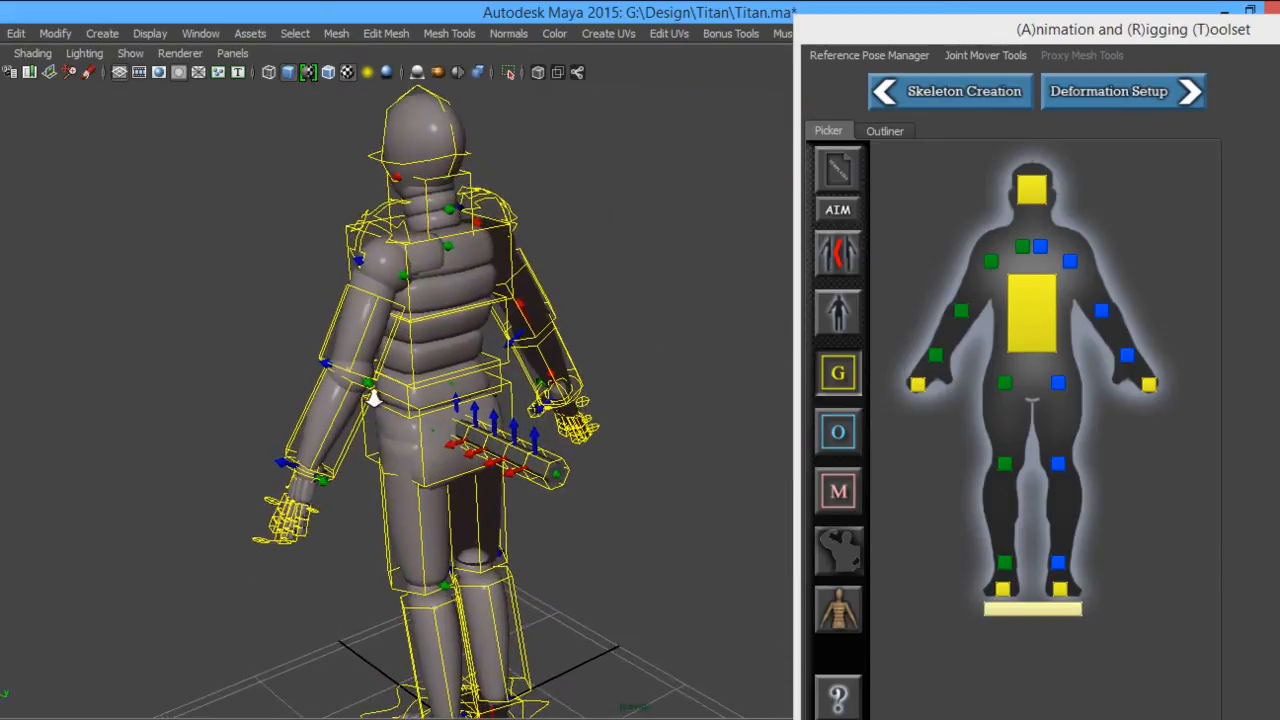
pyautogui.keyDown('alt'); pyautogui.moveTo(373, 396); pyautogui.dragTo(590, 523, button='right'); pyautogui.keyUp('alt')
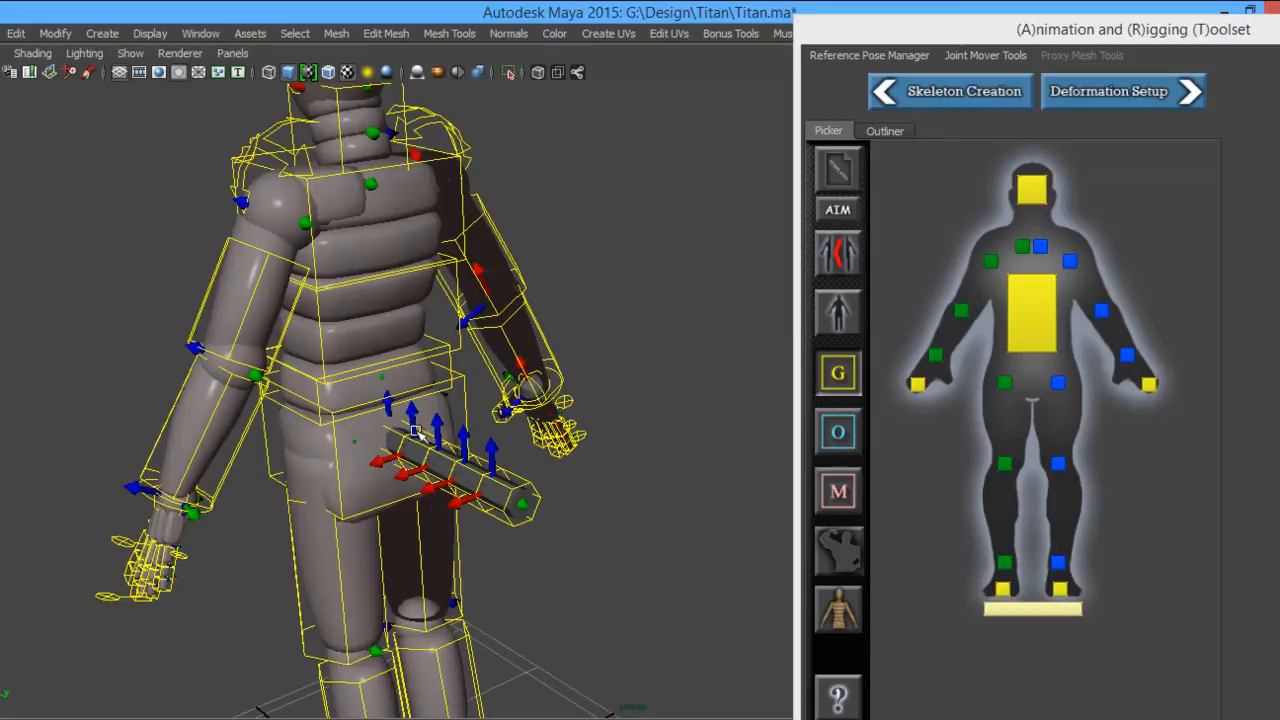
pyautogui.keyDown('alt'); pyautogui.moveTo(370, 216); pyautogui.dragTo(547, 586, button='middle'); pyautogui.keyUp('alt')
pyautogui.keyDown('alt'); pyautogui.moveTo(346, 351); pyautogui.dragTo(472, 357); pyautogui.keyUp('alt')
pyautogui.press('f')
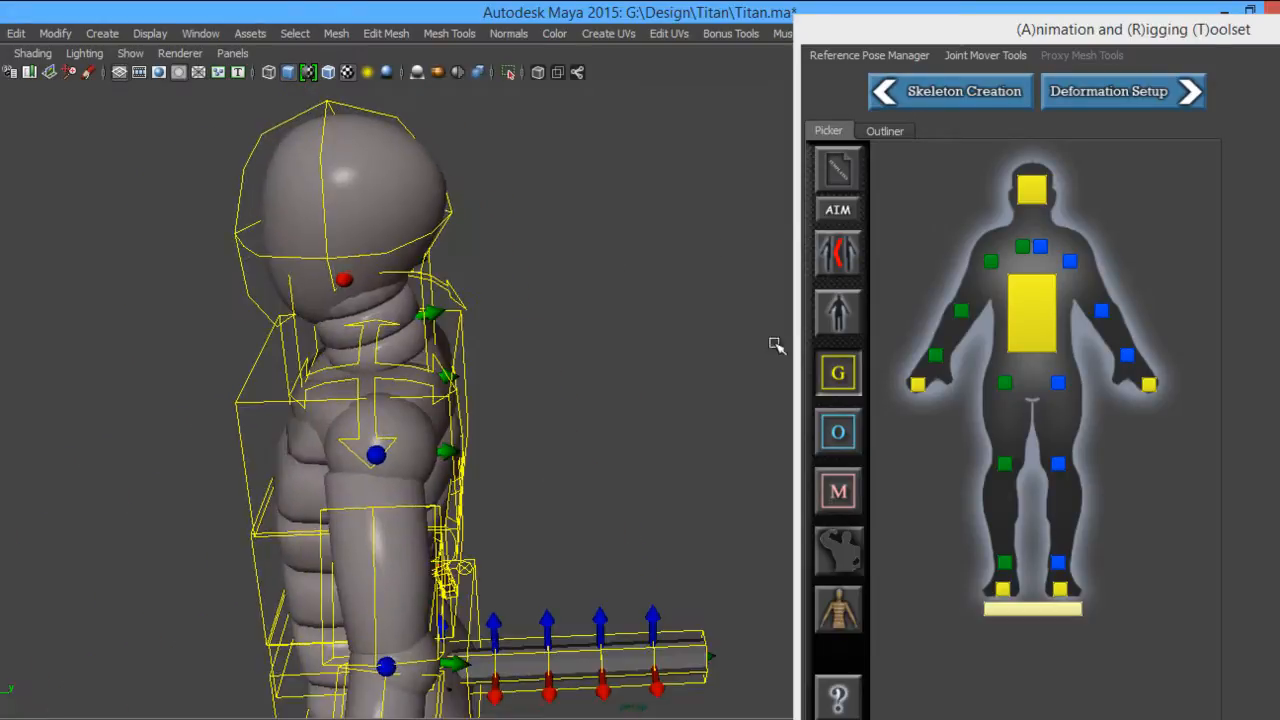
# Hide the proxy geometry, leaving the control outlines and joint axes in view around the upper body.
pyautogui.click(845, 612)
pyautogui.keyDown('alt'); pyautogui.moveTo(386, 396); pyautogui.dragTo(467, 414); pyautogui.keyUp('alt')
pyautogui.press('f')
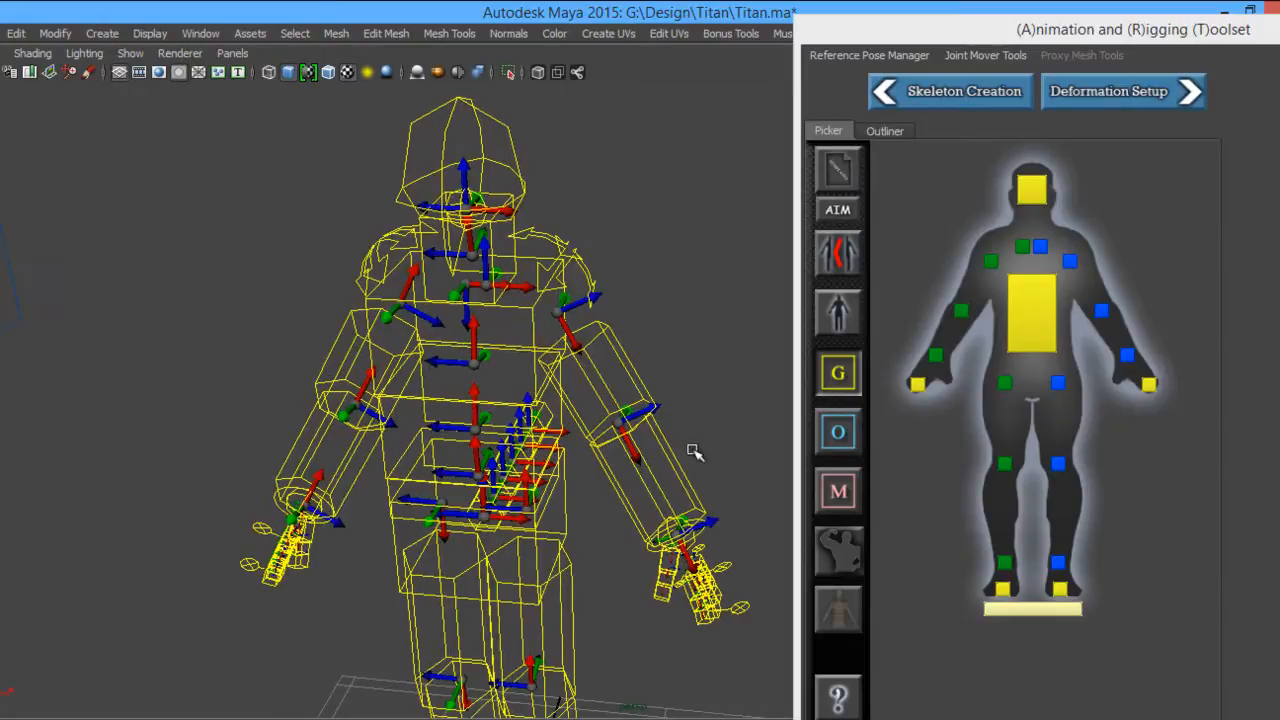
pyautogui.keyDown('alt'); pyautogui.moveTo(622, 282); pyautogui.dragTo(617, 338, button='middle'); pyautogui.keyUp('alt')
pyautogui.keyDown('alt'); pyautogui.moveTo(541, 325); pyautogui.dragTo(680, 443, button='right'); pyautogui.keyUp('alt')
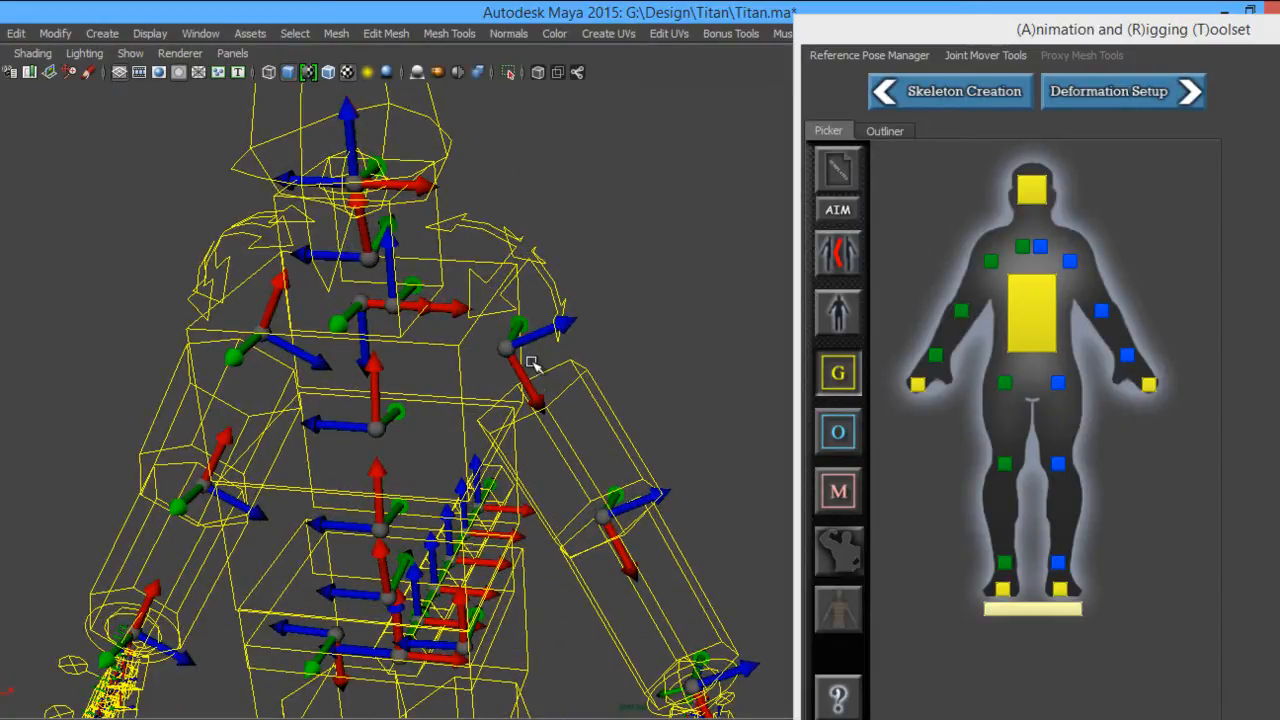
# Examine the joint orientation axes along the arms, spine and cloth chain.
pyautogui.keyDown('alt'); pyautogui.moveTo(560, 372); pyautogui.dragTo(495, 387); pyautogui.keyUp('alt')
pyautogui.keyDown('alt'); pyautogui.moveTo(458, 343); pyautogui.dragTo(512, 353); pyautogui.keyUp('alt')
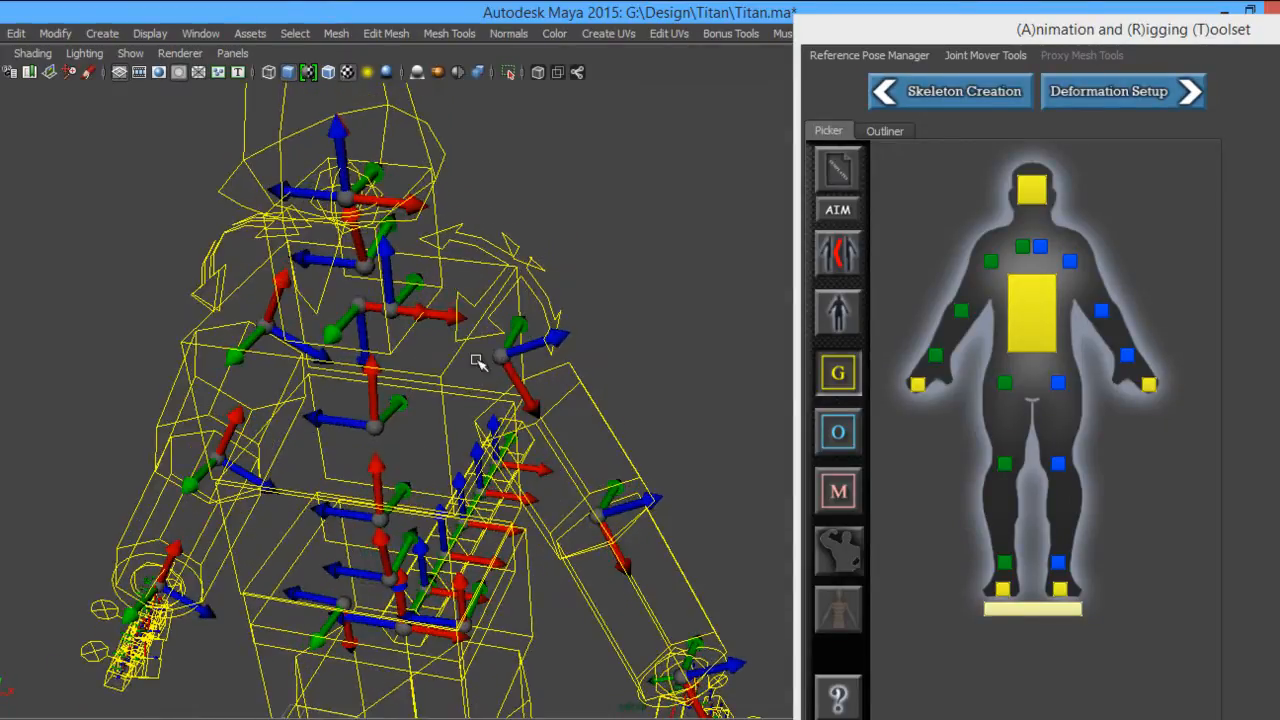
pyautogui.keyDown('alt'); pyautogui.moveTo(325, 352); pyautogui.dragTo(424, 318); pyautogui.keyUp('alt')
pyautogui.keyDown('alt'); pyautogui.moveTo(424, 318); pyautogui.dragTo(709, 410, button='right'); pyautogui.keyUp('alt')
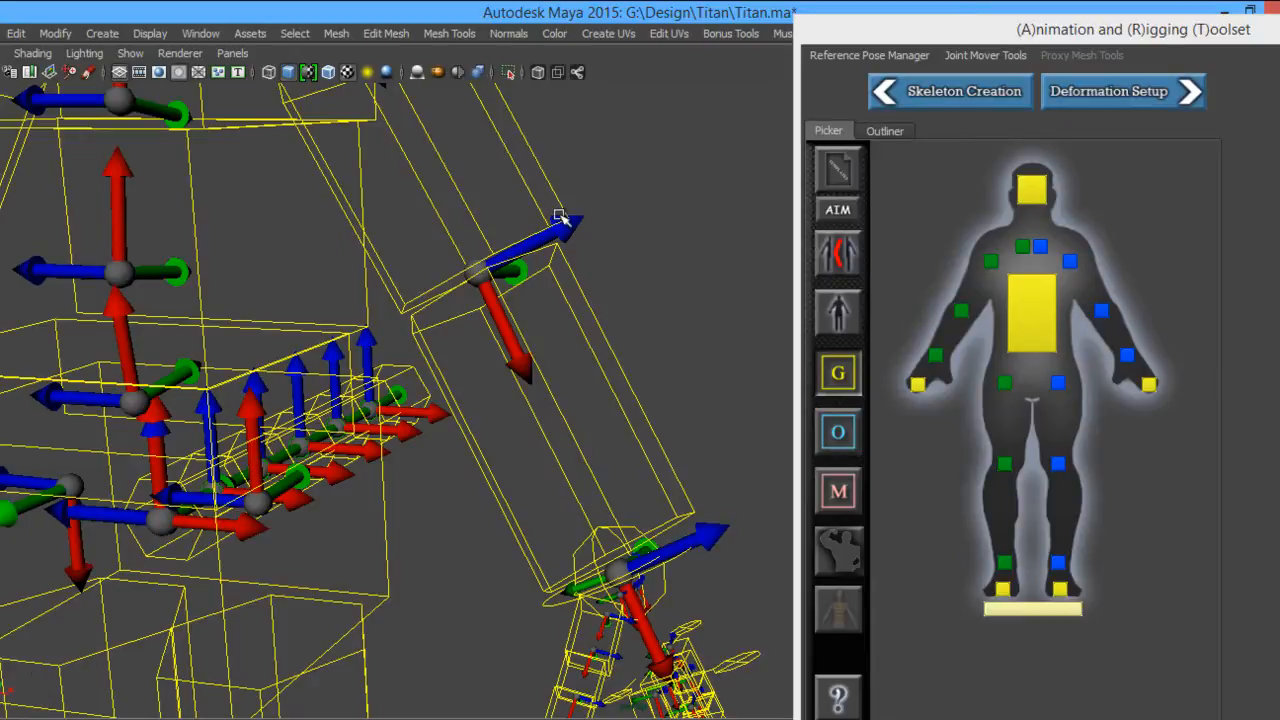
pyautogui.keyDown('alt'); pyautogui.moveTo(484, 273); pyautogui.dragTo(533, 273); pyautogui.keyUp('alt')
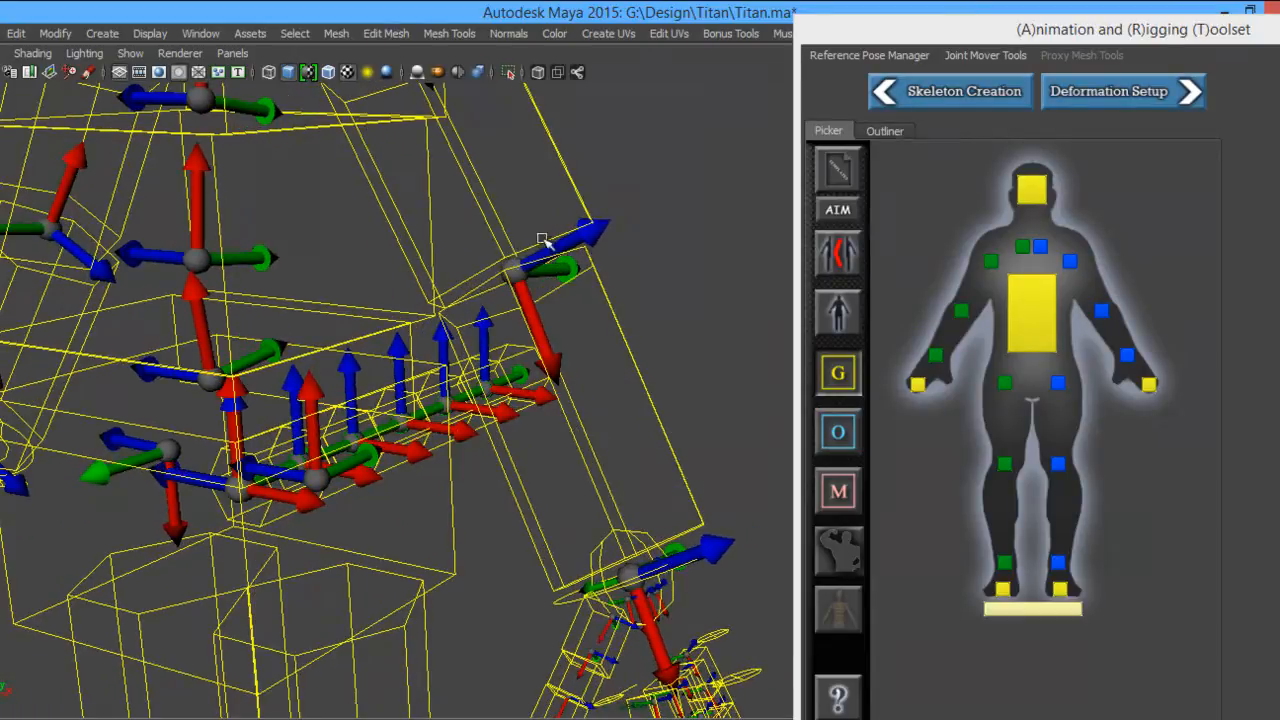
pyautogui.keyDown('alt'); pyautogui.moveTo(512, 316); pyautogui.dragTo(567, 315); pyautogui.keyUp('alt')
pyautogui.keyDown('alt'); pyautogui.moveTo(567, 315); pyautogui.dragTo(310, 190, button='right'); pyautogui.keyUp('alt')
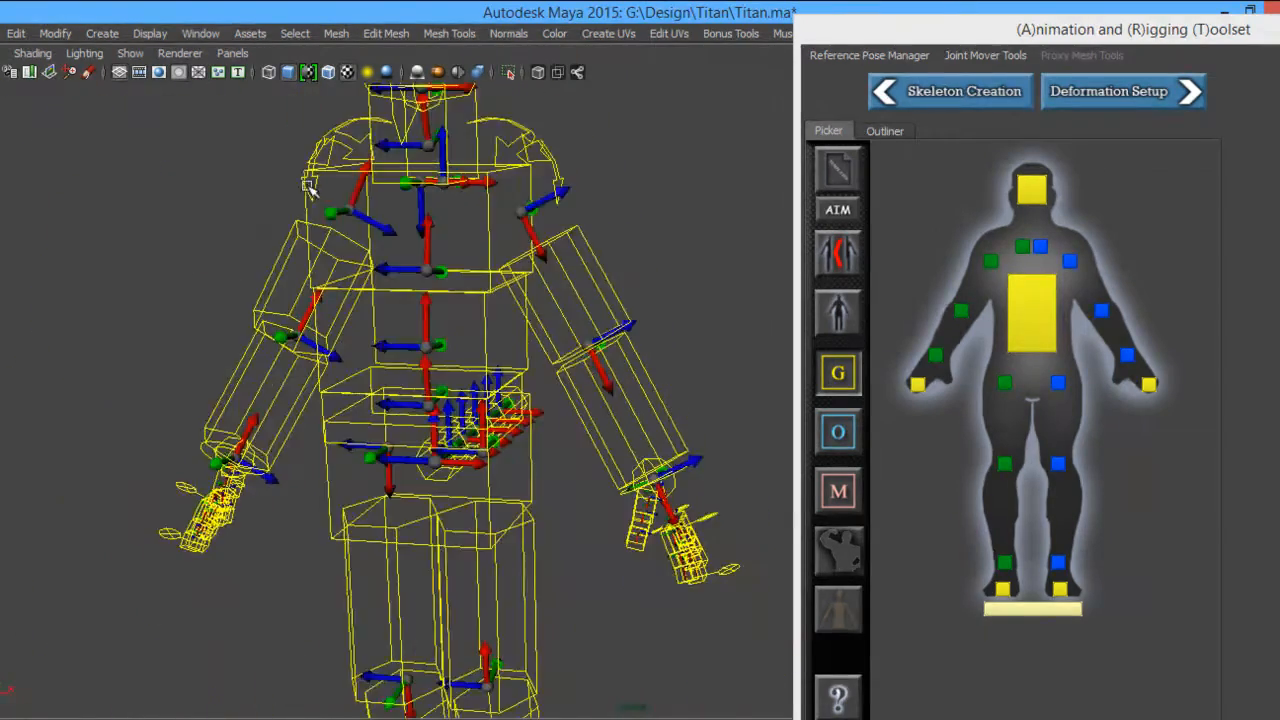
pyautogui.keyDown('alt'); pyautogui.moveTo(310, 190); pyautogui.dragTo(475, 350); pyautogui.keyUp('alt')
pyautogui.keyDown('alt'); pyautogui.moveTo(477, 268); pyautogui.dragTo(446, 430); pyautogui.keyUp('alt')
pyautogui.keyDown('alt'); pyautogui.moveTo(543, 396); pyautogui.dragTo(749, 434); pyautogui.keyUp('alt')
# Show the ArmorLyer1, ArmorLyr2, ArmorLyr3, Cloth and Body display layers.
pyautogui.moveTo(1076, 50); pyautogui.dragTo(683, 637)
pyautogui.hotkey('ctrl', 'space')
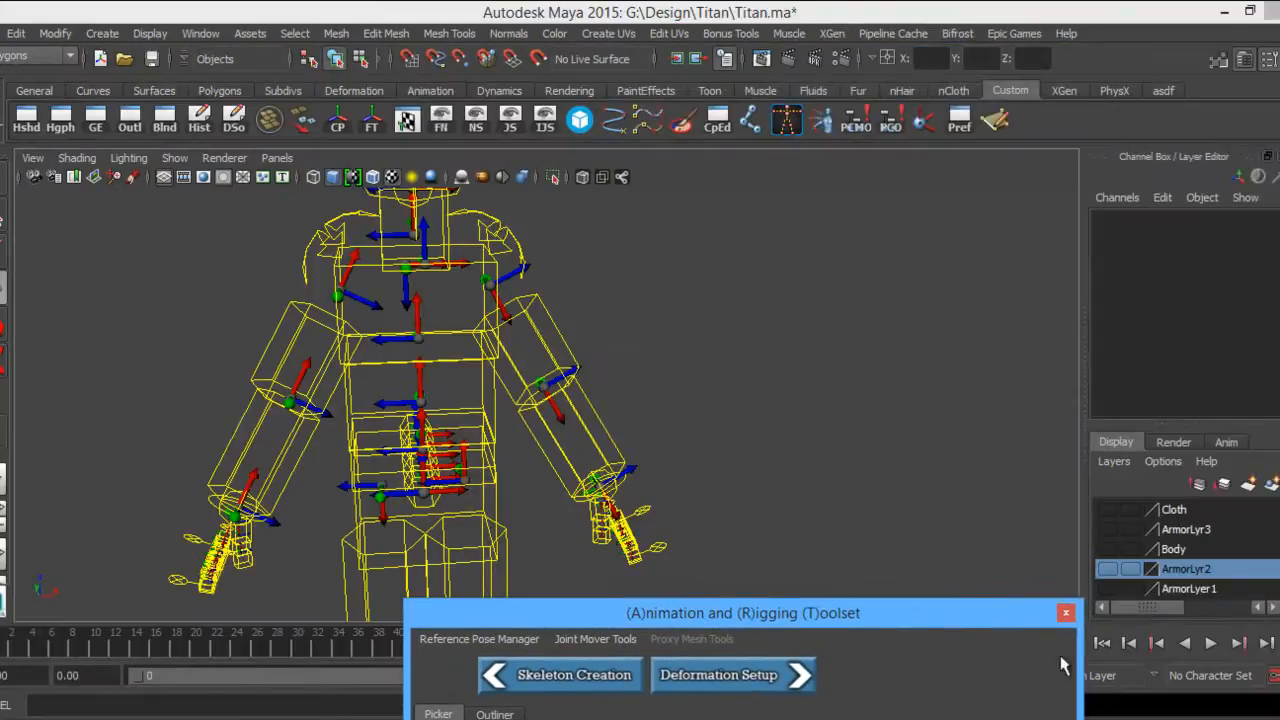
pyautogui.click(1107, 588)
pyautogui.click(1107, 570)
pyautogui.click(1108, 548)
pyautogui.click(1108, 530)
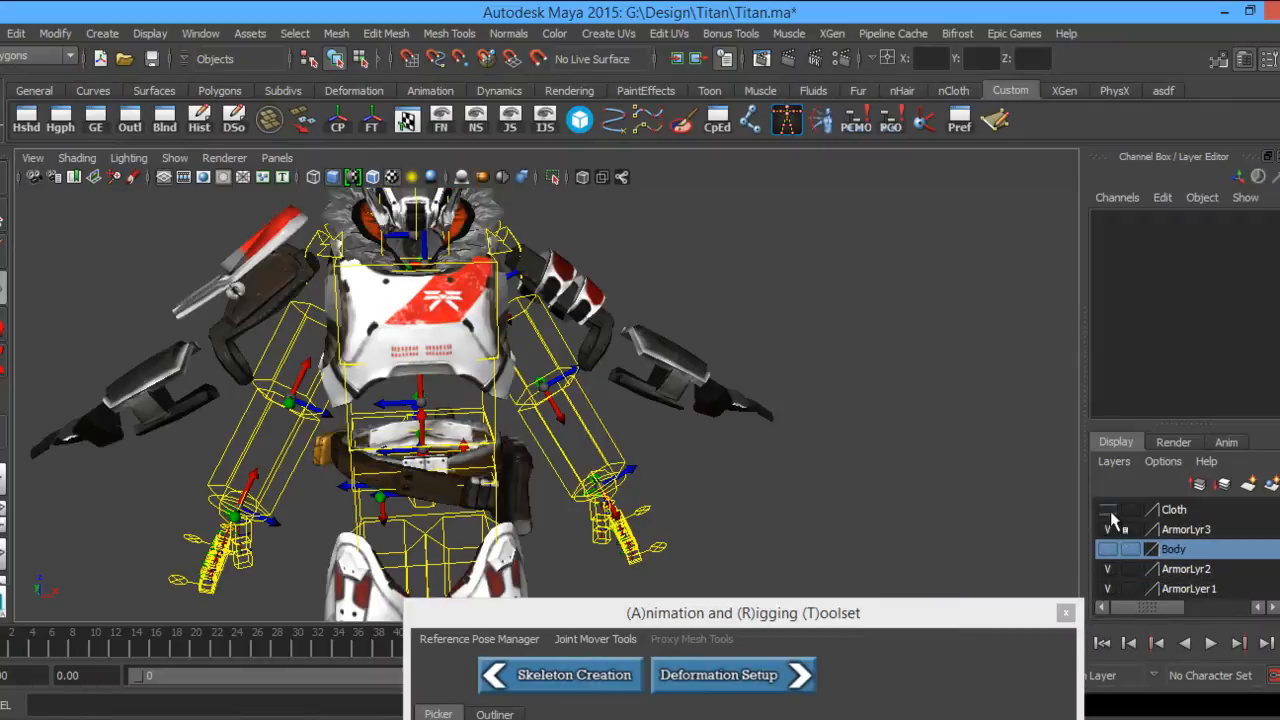
pyautogui.click(1109, 511)
pyautogui.click(1108, 549)
pyautogui.moveTo(880, 592); pyautogui.dragTo(1105, 39)
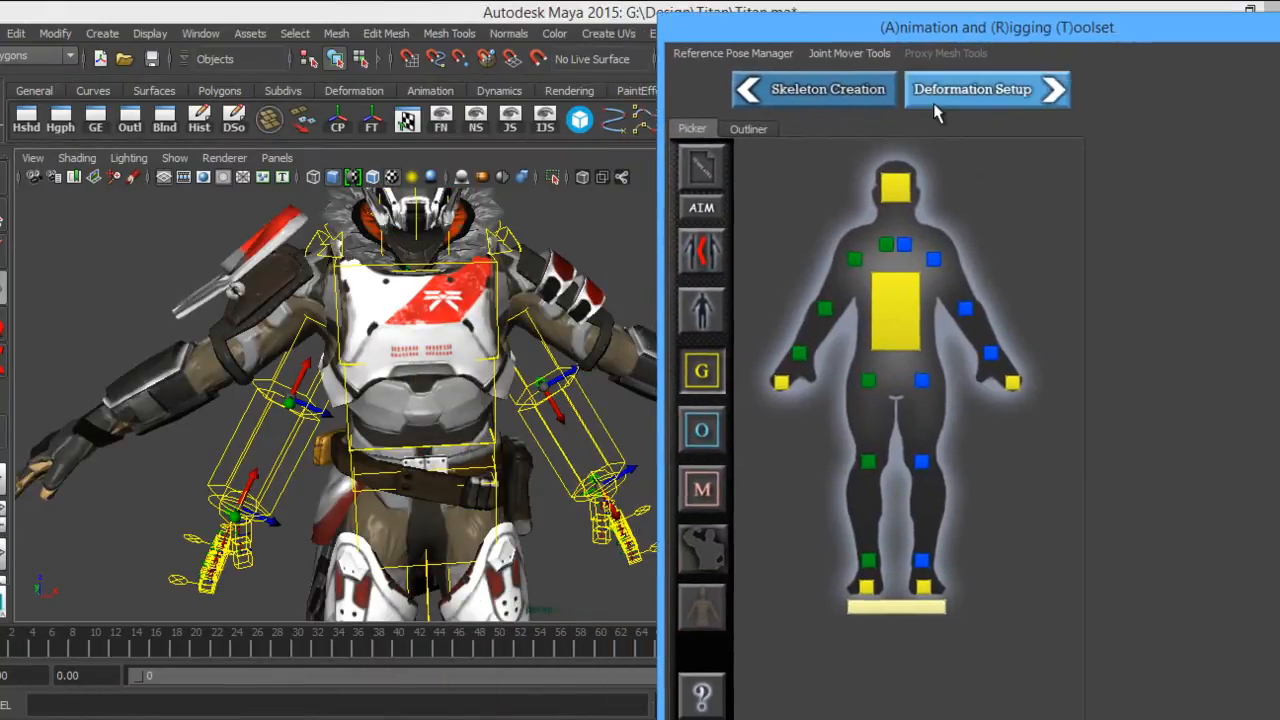
# Turn on X-Ray display in the viewport and examine the joint movers through the character's torso, with nothing selected.
pyautogui.moveTo(852, 35); pyautogui.dragTo(967, 29)
pyautogui.keyDown('alt'); pyautogui.moveTo(247, 406); pyautogui.dragTo(440, 328); pyautogui.keyUp('alt')
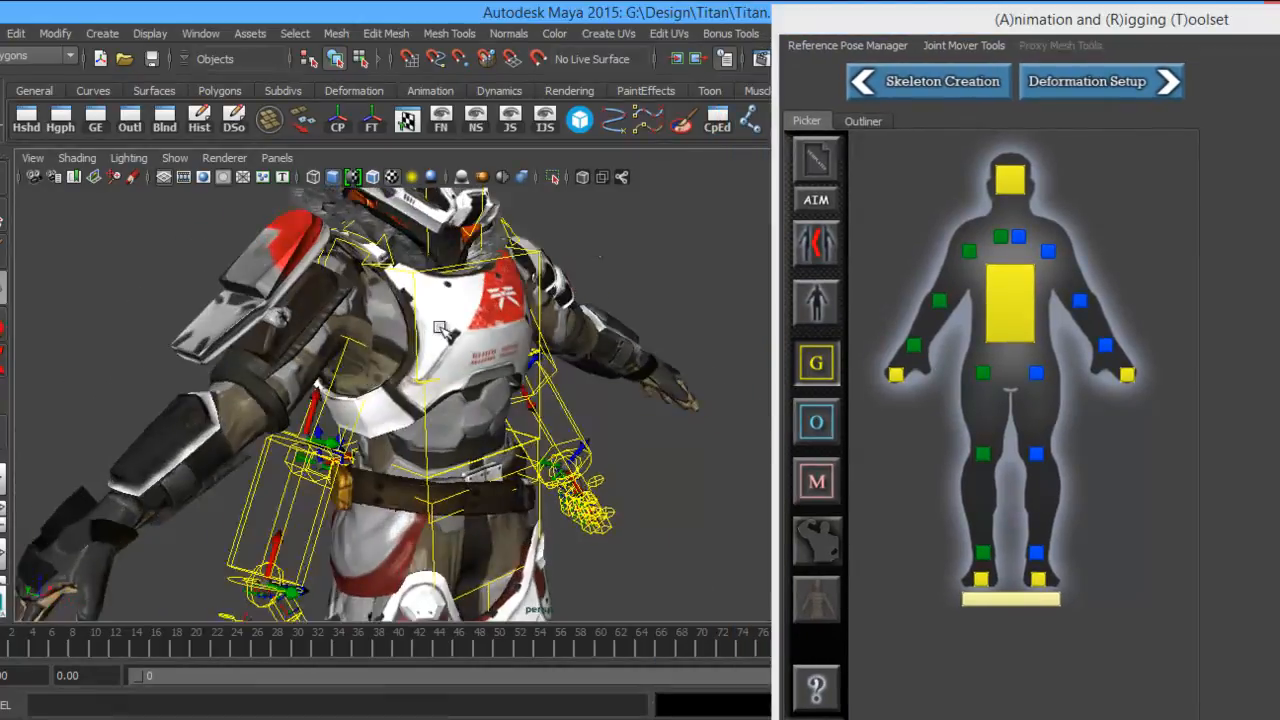
pyautogui.click(583, 177)
pyautogui.keyDown('alt'); pyautogui.moveTo(558, 365); pyautogui.dragTo(513, 512); pyautogui.keyUp('alt')
pyautogui.keyDown('alt'); pyautogui.moveTo(497, 408); pyautogui.dragTo(633, 506, button='right'); pyautogui.keyUp('alt')
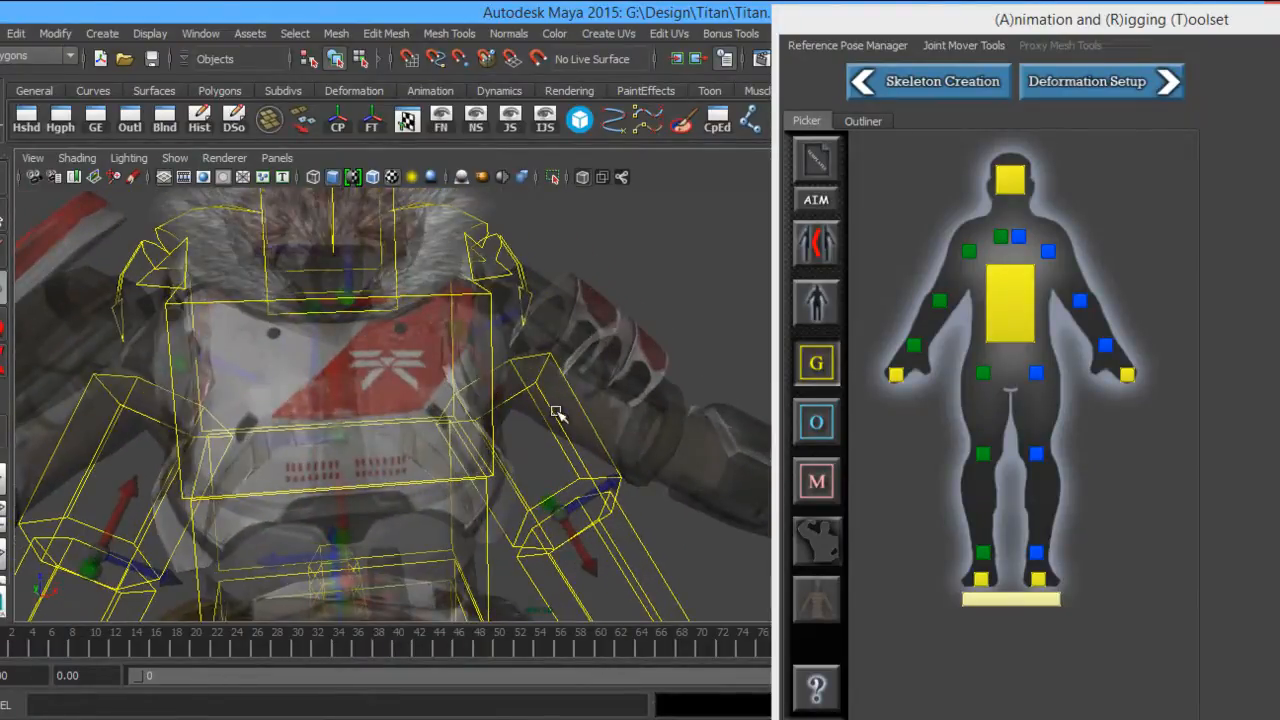
pyautogui.click(530, 372)
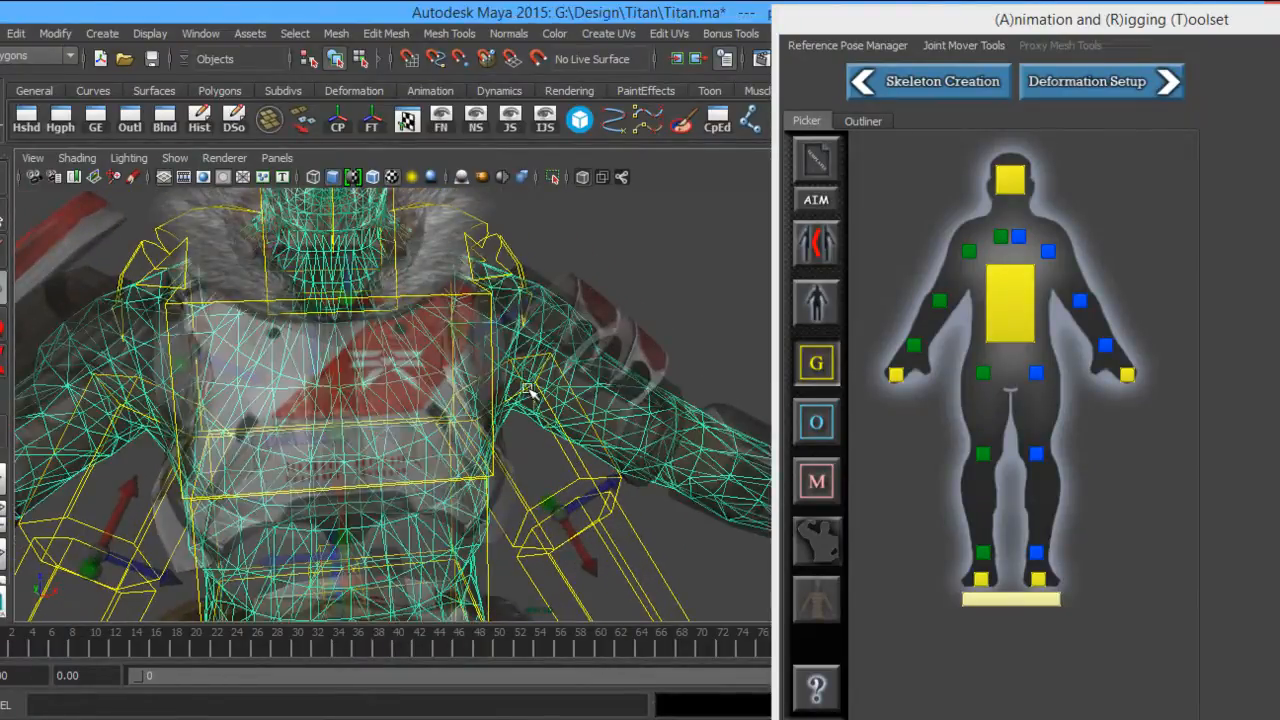
pyautogui.click(686, 291)
pyautogui.keyDown('alt'); pyautogui.moveTo(686, 289); pyautogui.dragTo(634, 300); pyautogui.keyUp('alt')
pyautogui.keyDown('alt'); pyautogui.moveTo(634, 300); pyautogui.dragTo(653, 396, button='right'); pyautogui.keyUp('alt')
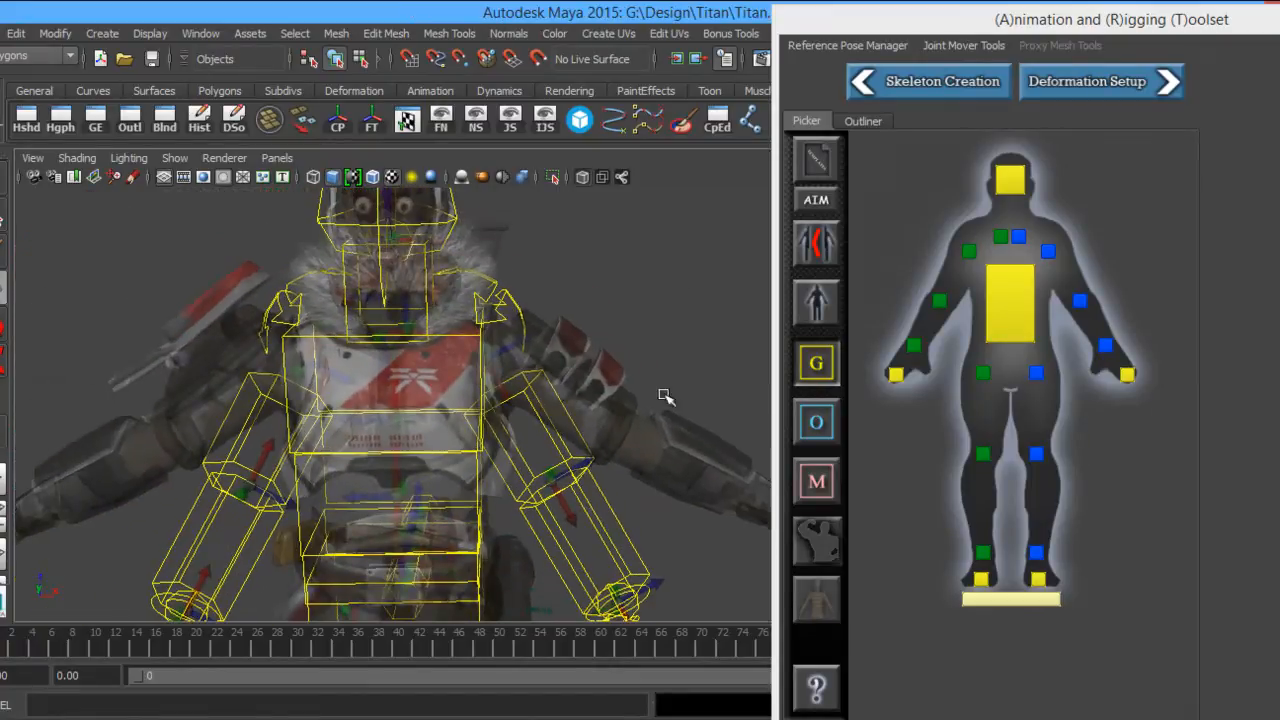
# Clear the selection and turn off X-Ray display in the perspective view.
pyautogui.click(617, 424)
pyautogui.click(608, 316)
pyautogui.keyDown('alt'); pyautogui.moveTo(608, 316); pyautogui.dragTo(597, 316); pyautogui.keyUp('alt')
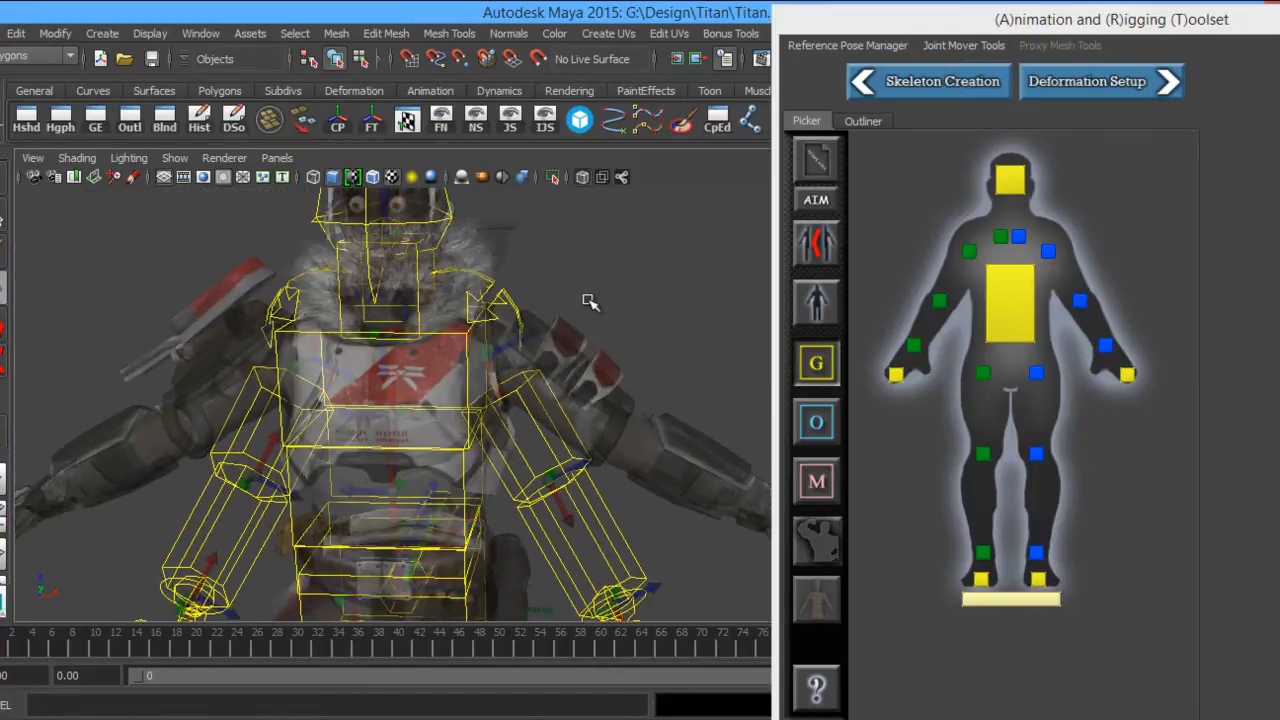
pyautogui.click(579, 182)
# Set the Cloth, ArmorLyr3, Body, ArmorLyr2 and ArmorLyer1 display layers to Reference so the character meshes cannot be selected.
pyautogui.moveTo(1213, 31)
pyautogui.mouseDown()
pyautogui.moveTo(783, 80)
pyautogui.moveTo(739, 100)
pyautogui.mouseUp()
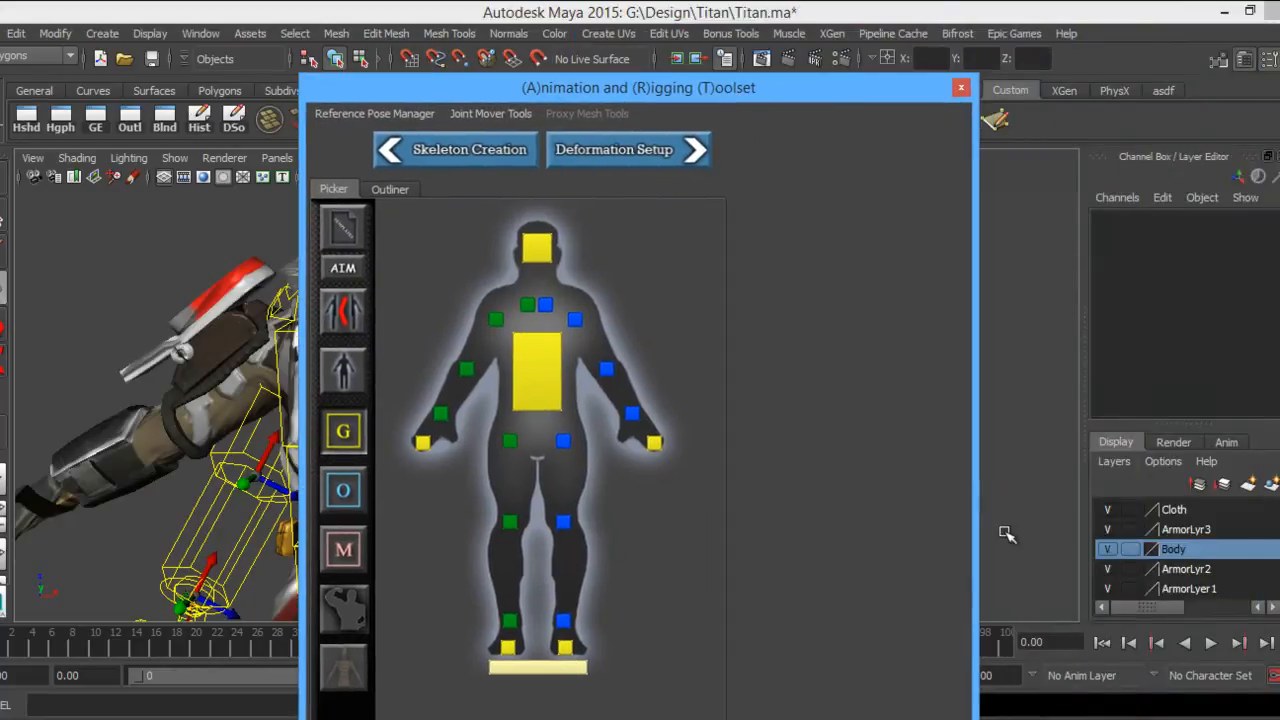
pyautogui.click(1131, 589)
pyautogui.click(1131, 569)
pyautogui.click(1131, 549)
pyautogui.click(1131, 529)
pyautogui.click(1131, 509)
pyautogui.click(1131, 529)
pyautogui.click(1131, 549)
pyautogui.click(1131, 569)
pyautogui.click(1131, 589)
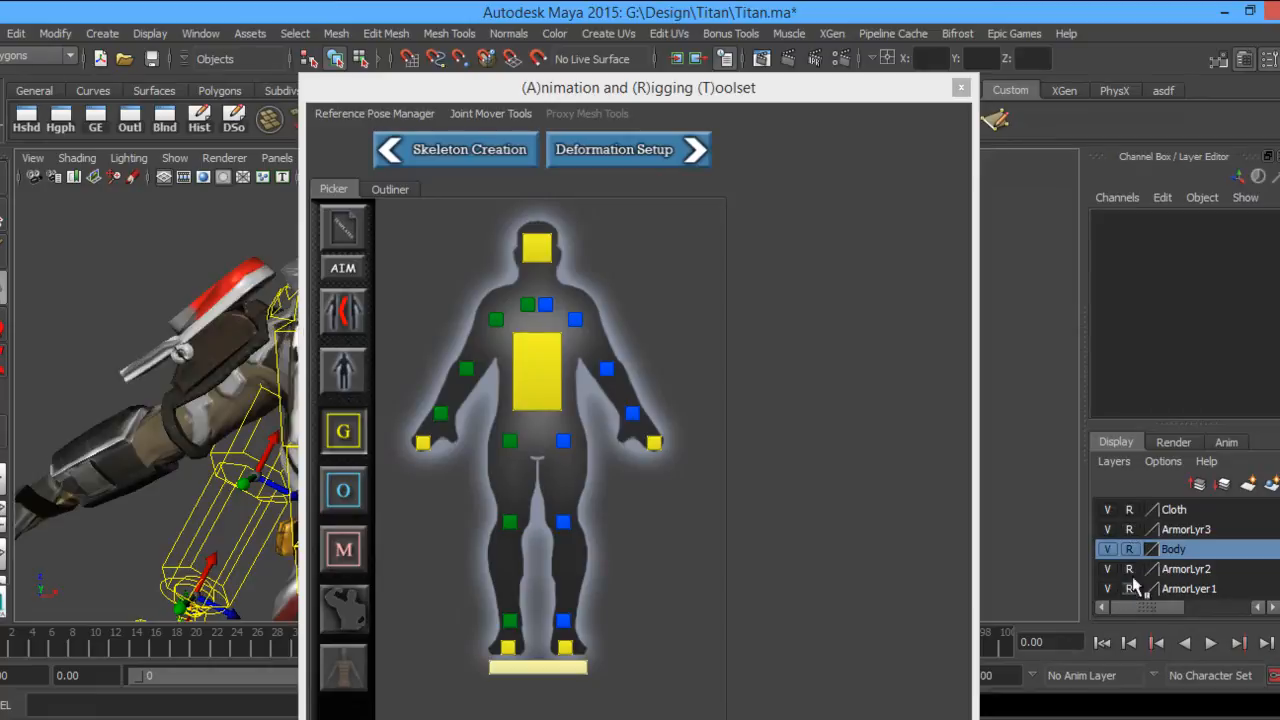
# Box-select across the whole character to check which objects are selectable, and clear the selection.
pyautogui.moveTo(655, 93); pyautogui.dragTo(1110, 92)
pyautogui.moveTo(62, 217); pyautogui.dragTo(745, 590)
pyautogui.keyDown('alt'); pyautogui.moveTo(540, 338); pyautogui.dragTo(295, 332); pyautogui.keyUp('alt')
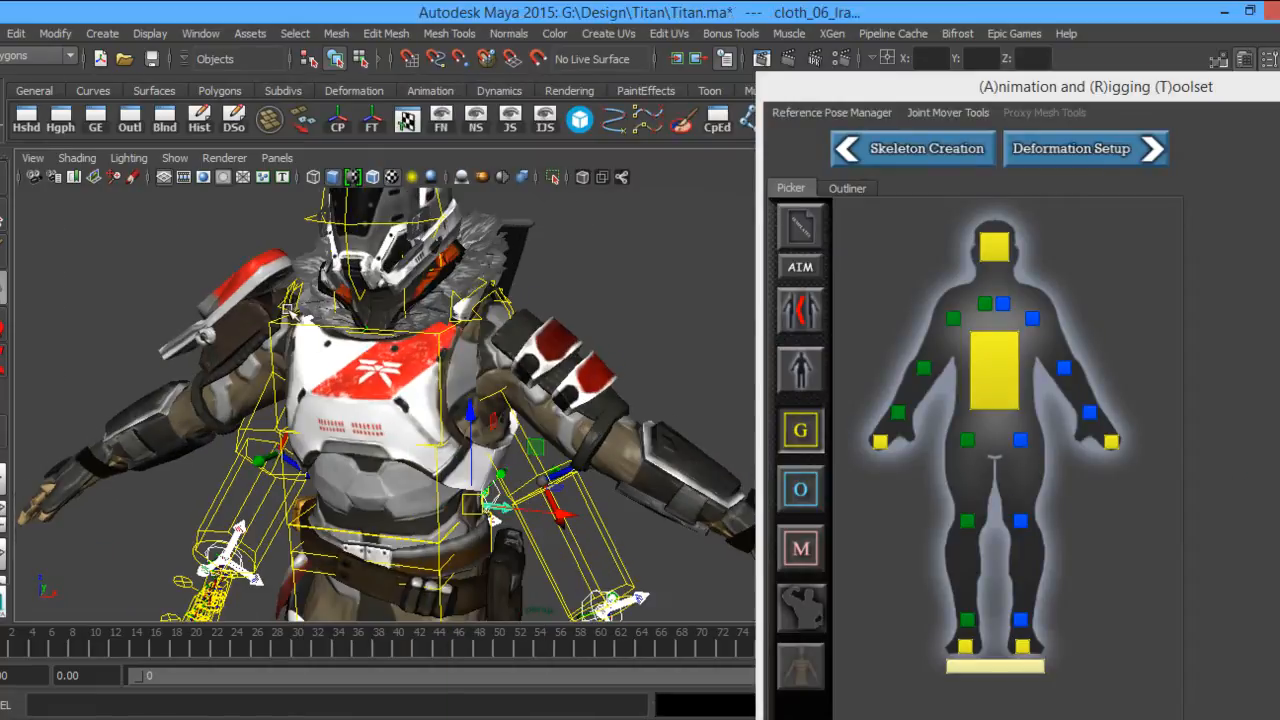
pyautogui.click(638, 266)
pyautogui.moveTo(973, 90); pyautogui.dragTo(970, 40)
pyautogui.keyDown('alt'); pyautogui.moveTo(566, 349); pyautogui.dragTo(546, 340); pyautogui.keyUp('alt')
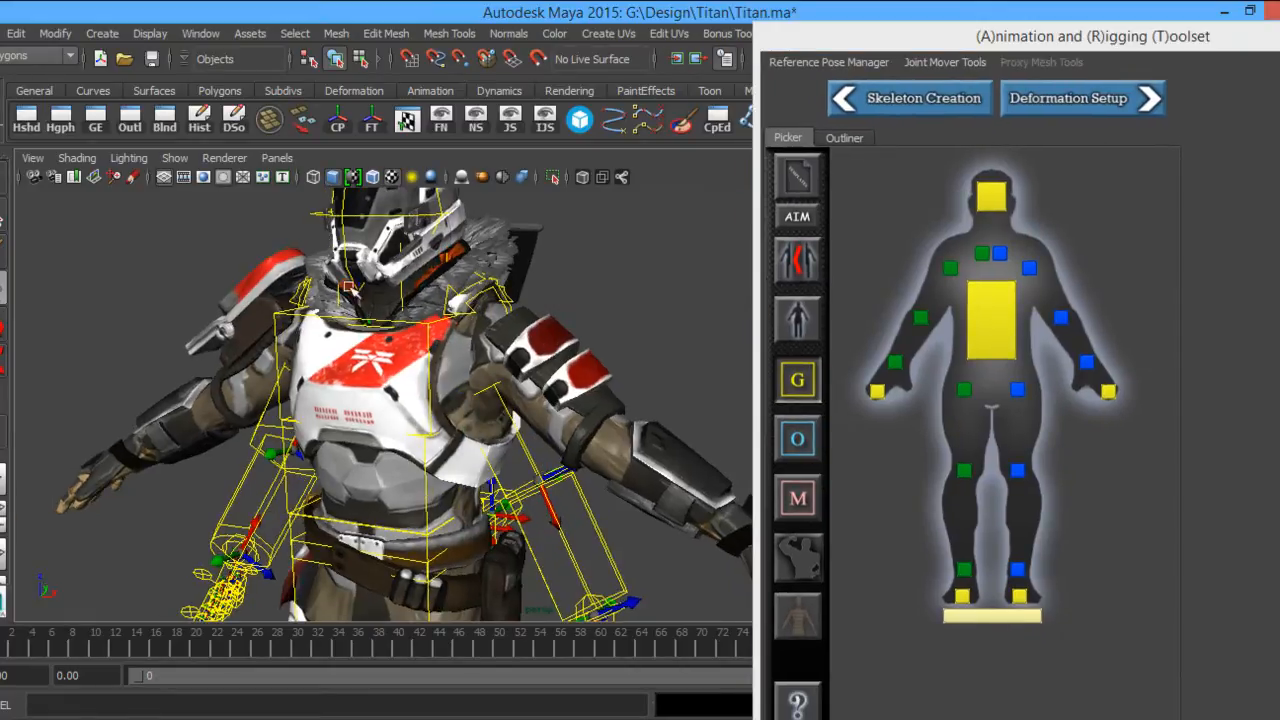
pyautogui.keyDown('alt'); pyautogui.moveTo(558, 430); pyautogui.dragTo(510, 392, button='middle'); pyautogui.keyUp('alt')
pyautogui.keyDown('alt'); pyautogui.moveTo(510, 392); pyautogui.dragTo(412, 354, button='right'); pyautogui.keyUp('alt')
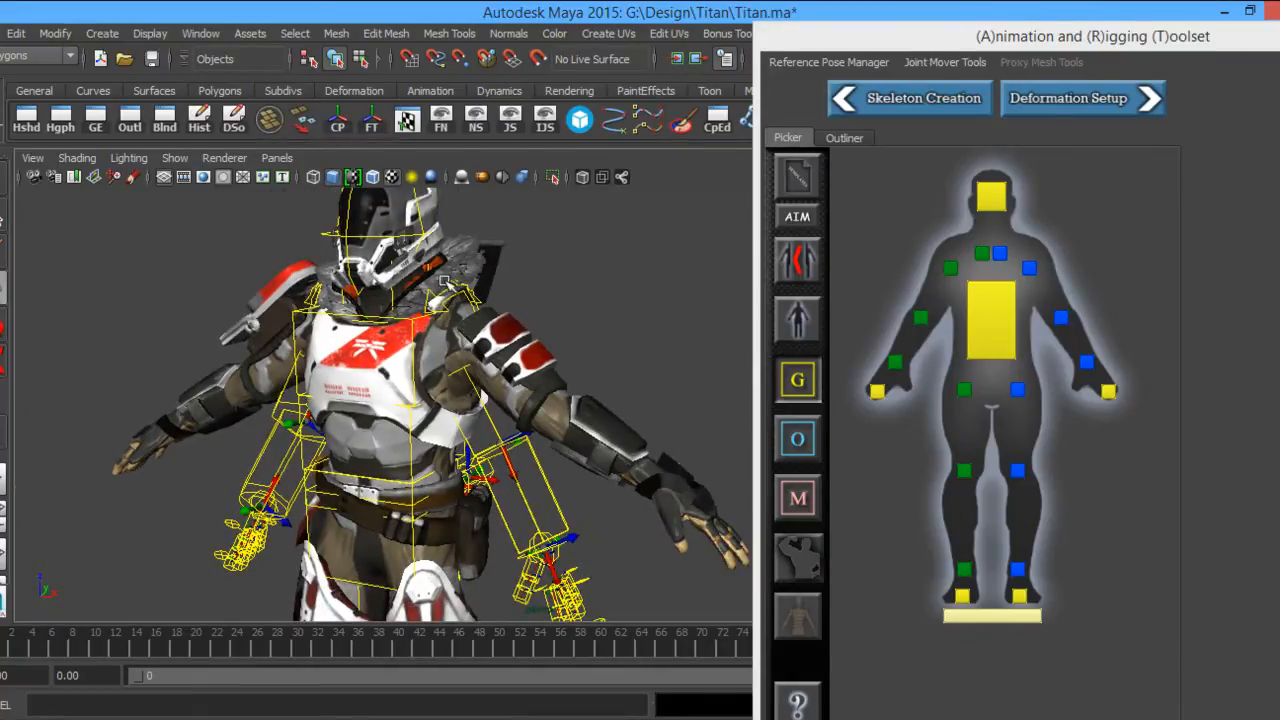
# Examine the picker's torso controls and the left clavicle control, leaving the full-body picker shown and nothing selected.
pyautogui.click(1000, 320)
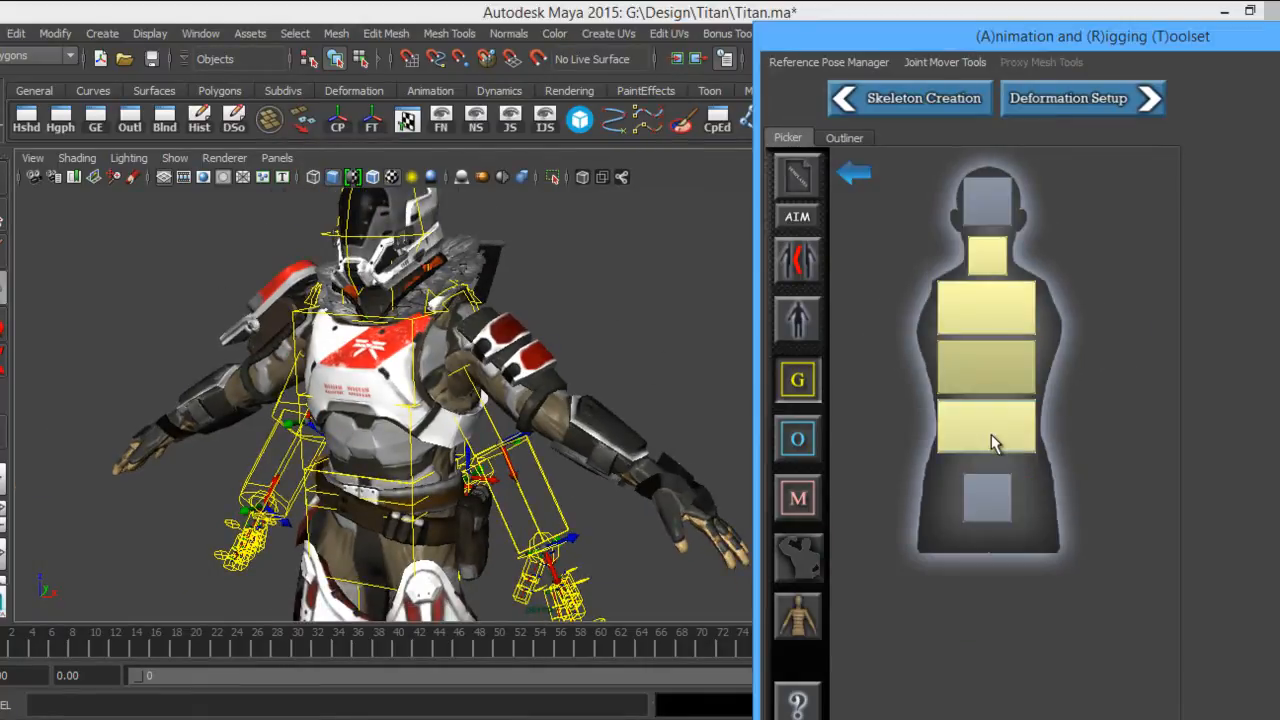
pyautogui.click(854, 173)
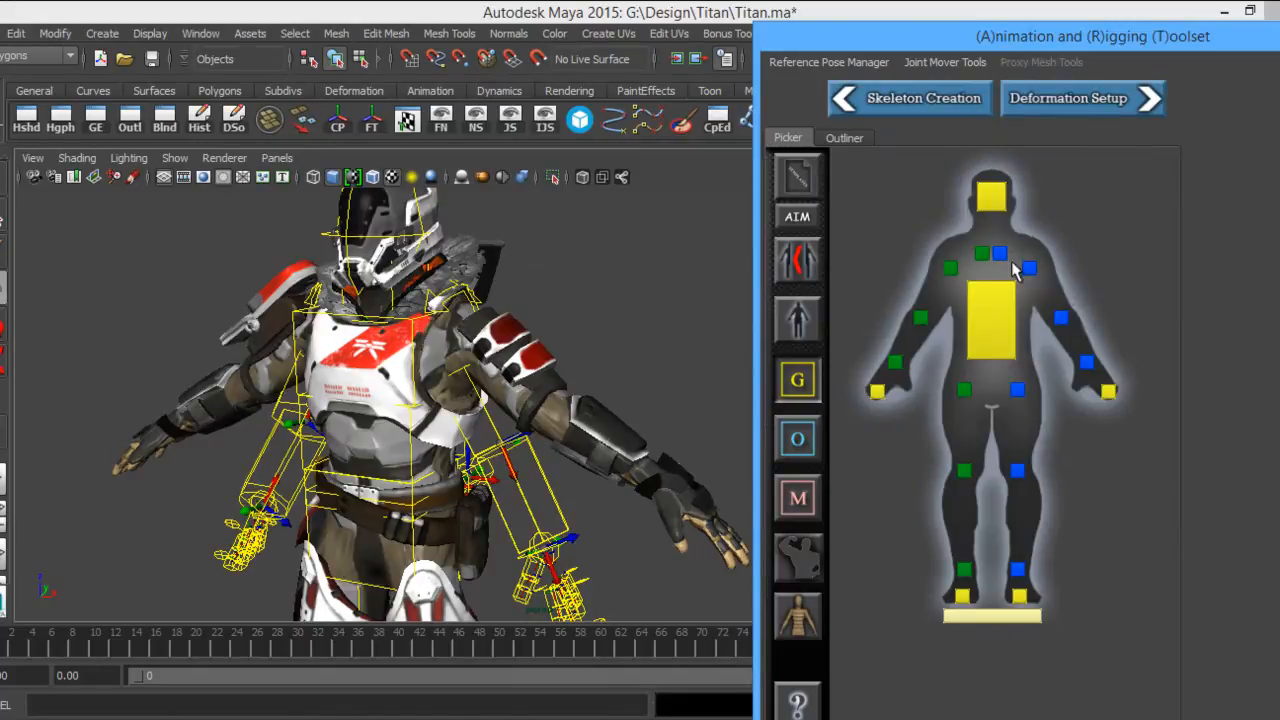
pyautogui.keyDown('alt'); pyautogui.moveTo(595, 434); pyautogui.dragTo(583, 431); pyautogui.keyUp('alt')
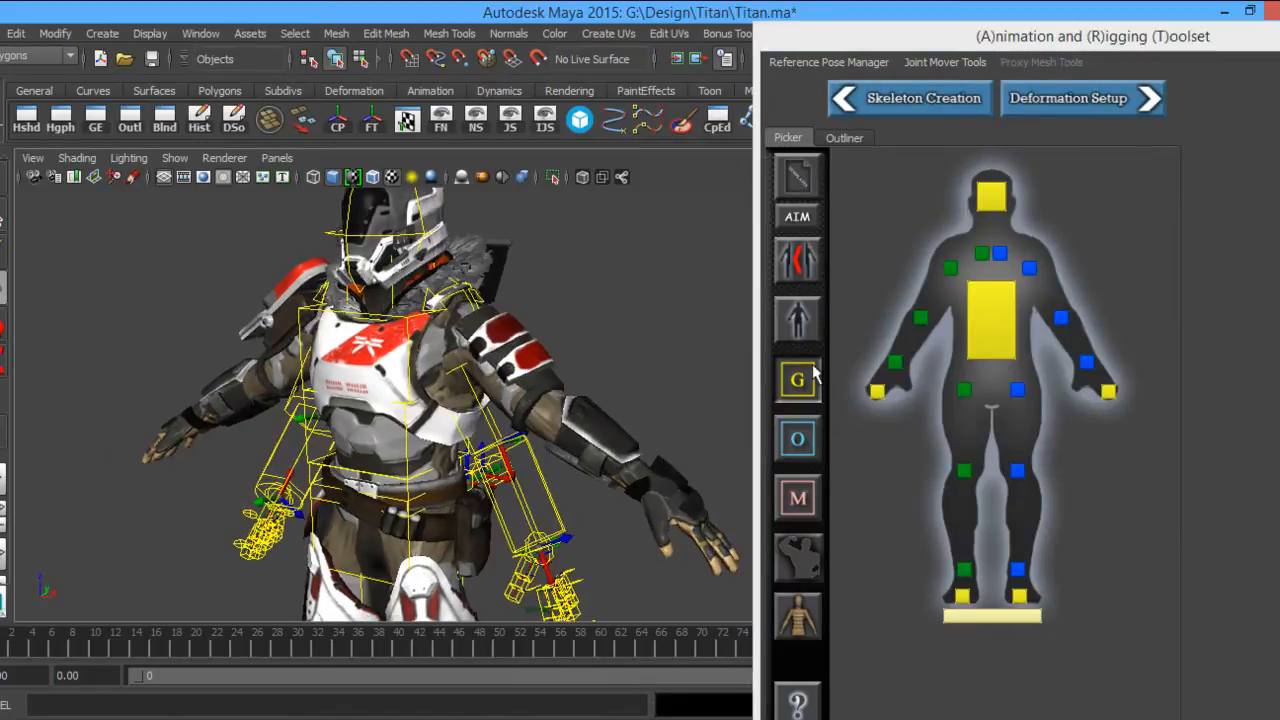
pyautogui.click(1002, 254)
pyautogui.keyDown('alt'); pyautogui.moveTo(376, 341); pyautogui.dragTo(440, 336); pyautogui.keyUp('alt')
pyautogui.keyDown('alt'); pyautogui.moveTo(555, 285); pyautogui.dragTo(572, 327); pyautogui.keyUp('alt')
pyautogui.click(558, 277)
# Frame the character in the orthographic views and show its upper body in a full-screen front view.
pyautogui.hotkey('ctrl', 'space')
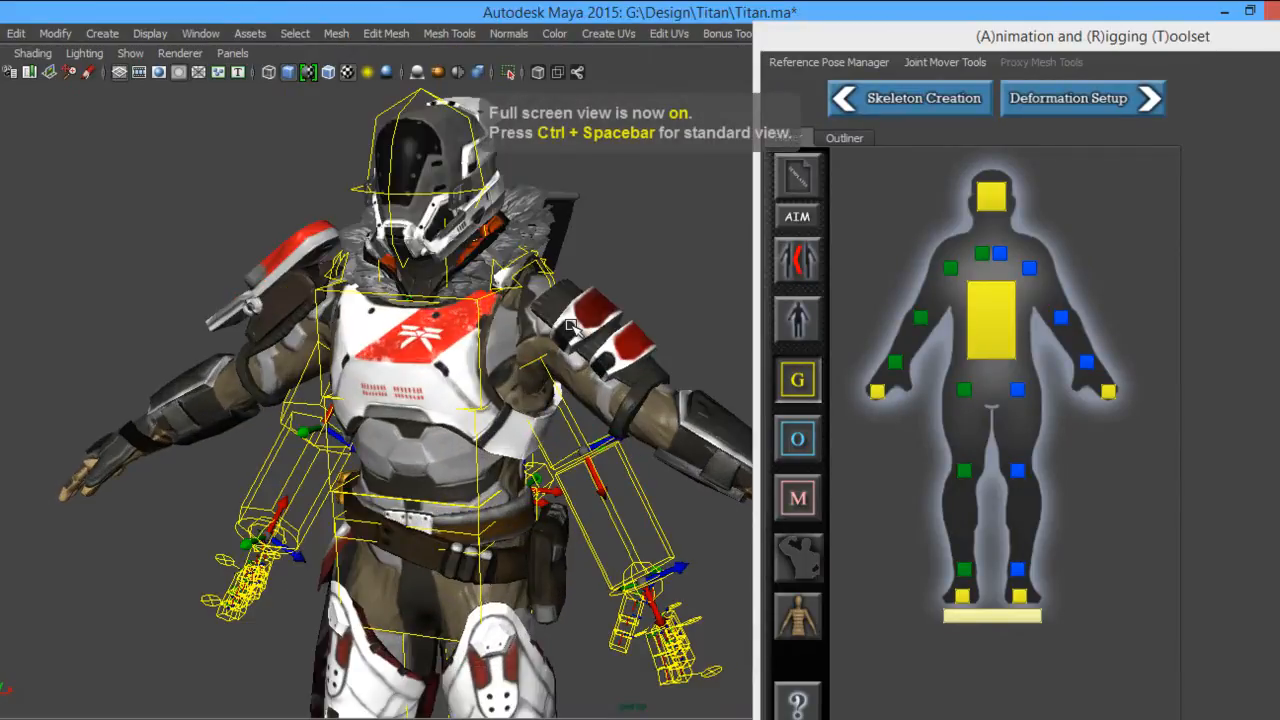
pyautogui.press('space')
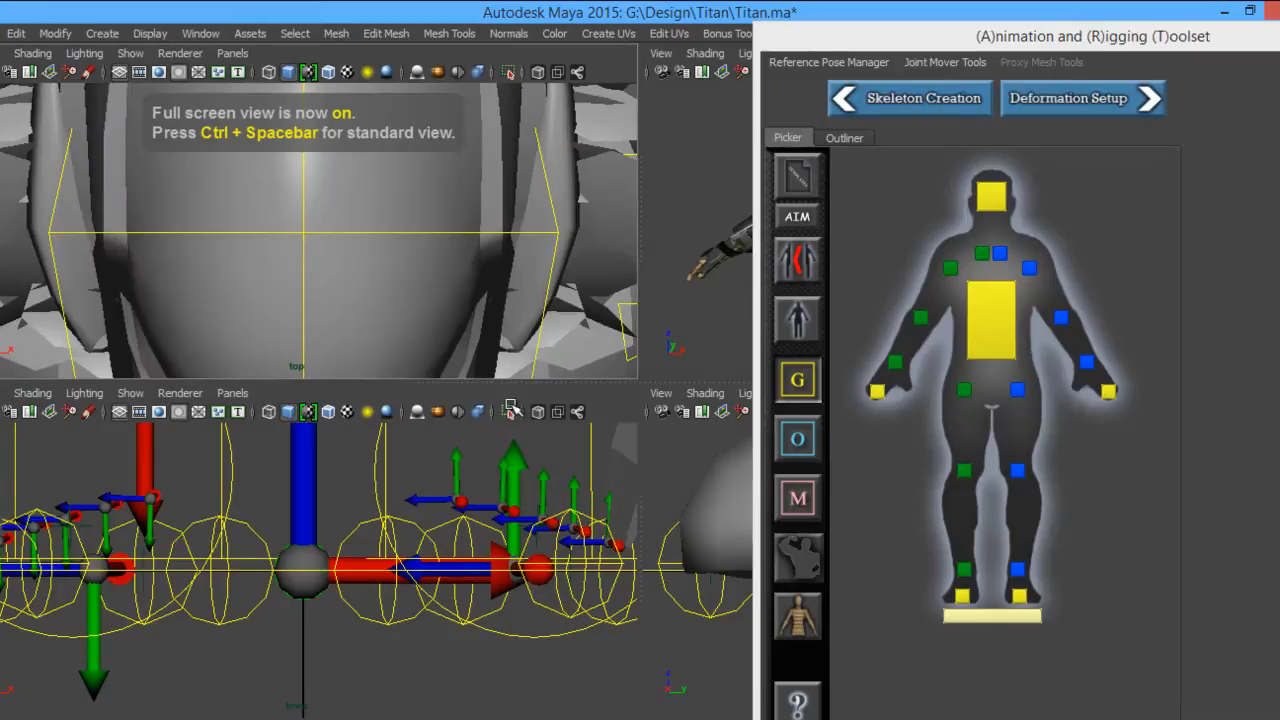
pyautogui.press('a')
pyautogui.press('a')
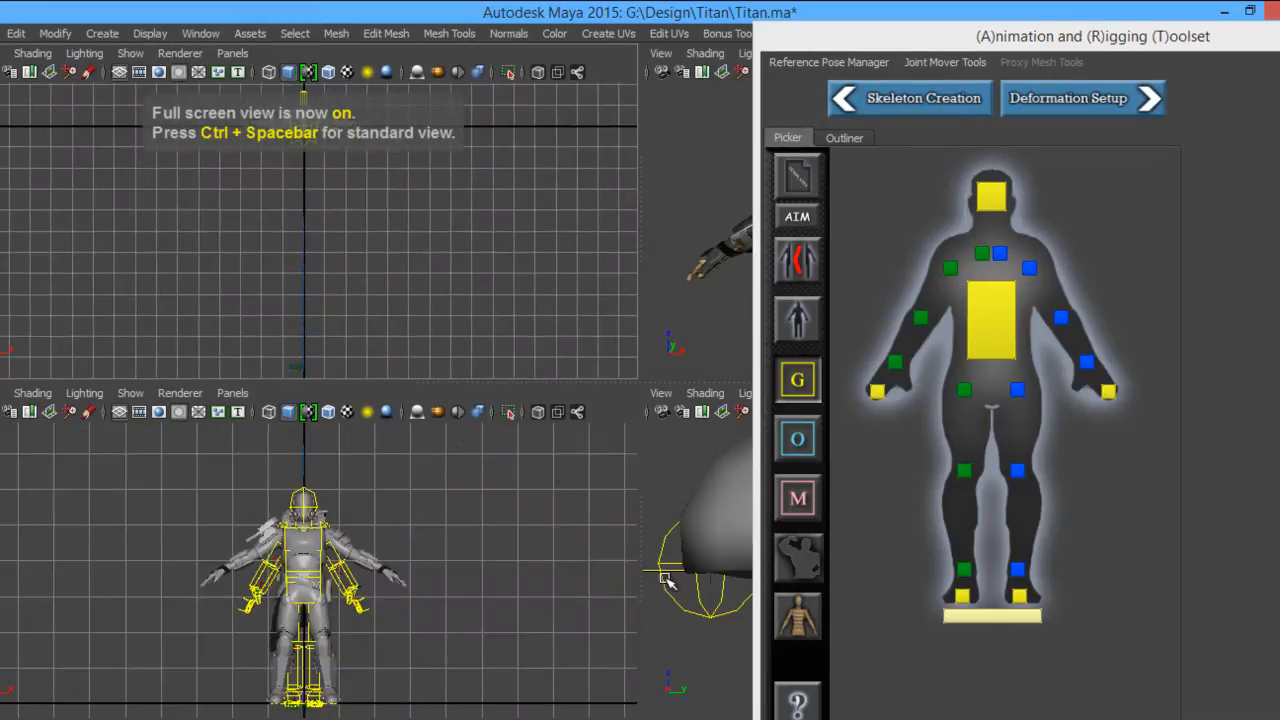
pyautogui.press('a')
pyautogui.press('space')
pyautogui.keyDown('alt'); pyautogui.moveTo(443, 486); pyautogui.dragTo(302, 393, button='middle'); pyautogui.keyUp('alt')
pyautogui.keyDown('alt'); pyautogui.moveTo(289, 351); pyautogui.dragTo(585, 450, button='right'); pyautogui.keyUp('alt')
pyautogui.keyDown('alt'); pyautogui.moveTo(295, 308); pyautogui.dragTo(408, 358, button='middle'); pyautogui.keyUp('alt')
pyautogui.keyDown('alt'); pyautogui.moveTo(408, 358); pyautogui.dragTo(692, 379, button='right'); pyautogui.keyUp('alt')
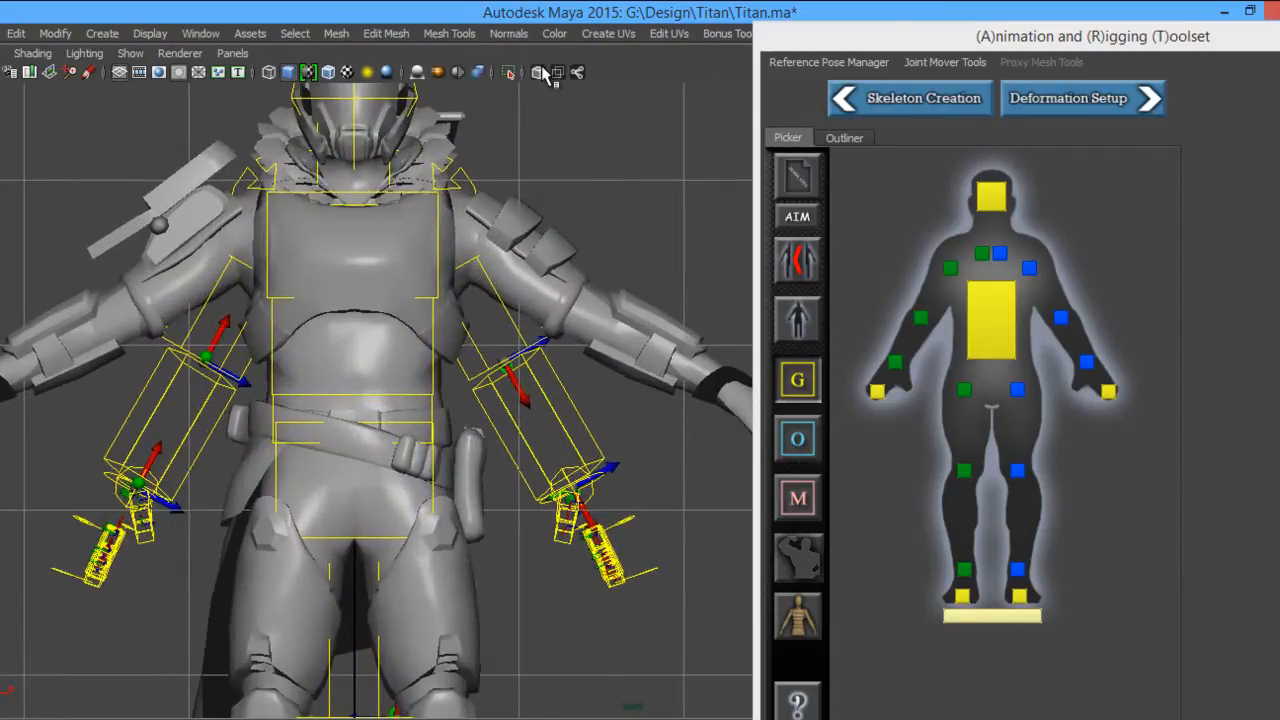
# Turn on X-Ray display in the front view, with the head, torso and arm movers framed.
pyautogui.click(540, 73)
pyautogui.keyDown('alt'); pyautogui.moveTo(444, 200); pyautogui.dragTo(500, 397, button='middle'); pyautogui.keyUp('alt')
pyautogui.moveTo(430, 340)
pyautogui.keyDown('alt'); pyautogui.mouseDown(button='right')
pyautogui.moveTo(478, 348)
pyautogui.moveTo(520, 385)
pyautogui.mouseUp(button='right'); pyautogui.keyUp('alt')
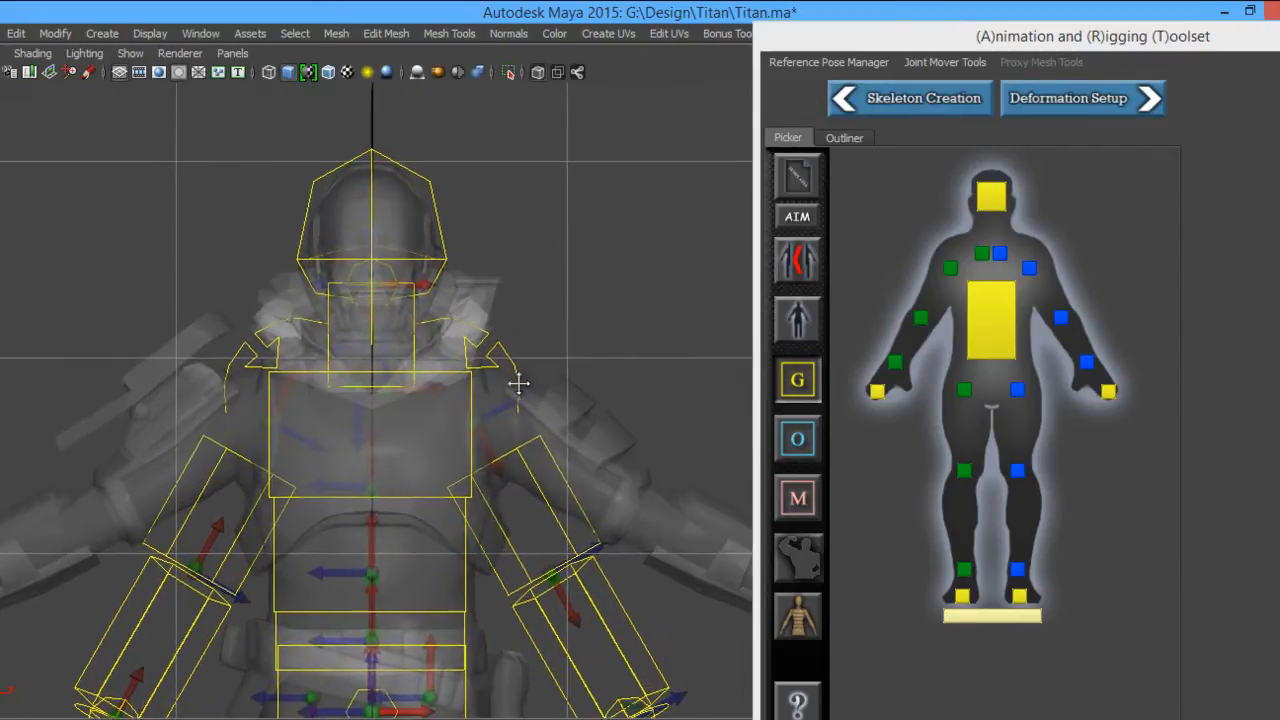
pyautogui.keyDown('alt'); pyautogui.moveTo(520, 384); pyautogui.dragTo(496, 316, button='middle'); pyautogui.keyUp('alt')
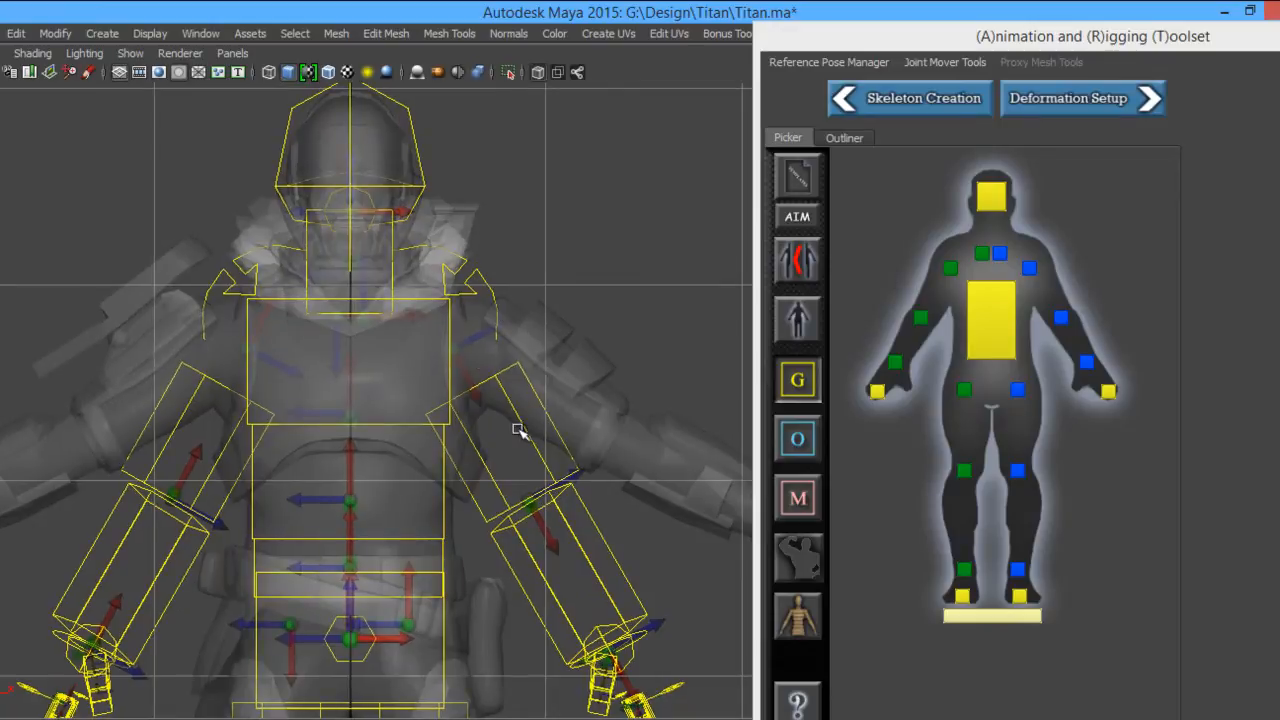
# Try rotating the left upper arm mover upward to match the character's arm, and undo the rotation.
pyautogui.click(1000, 254)
pyautogui.click(1029, 268)
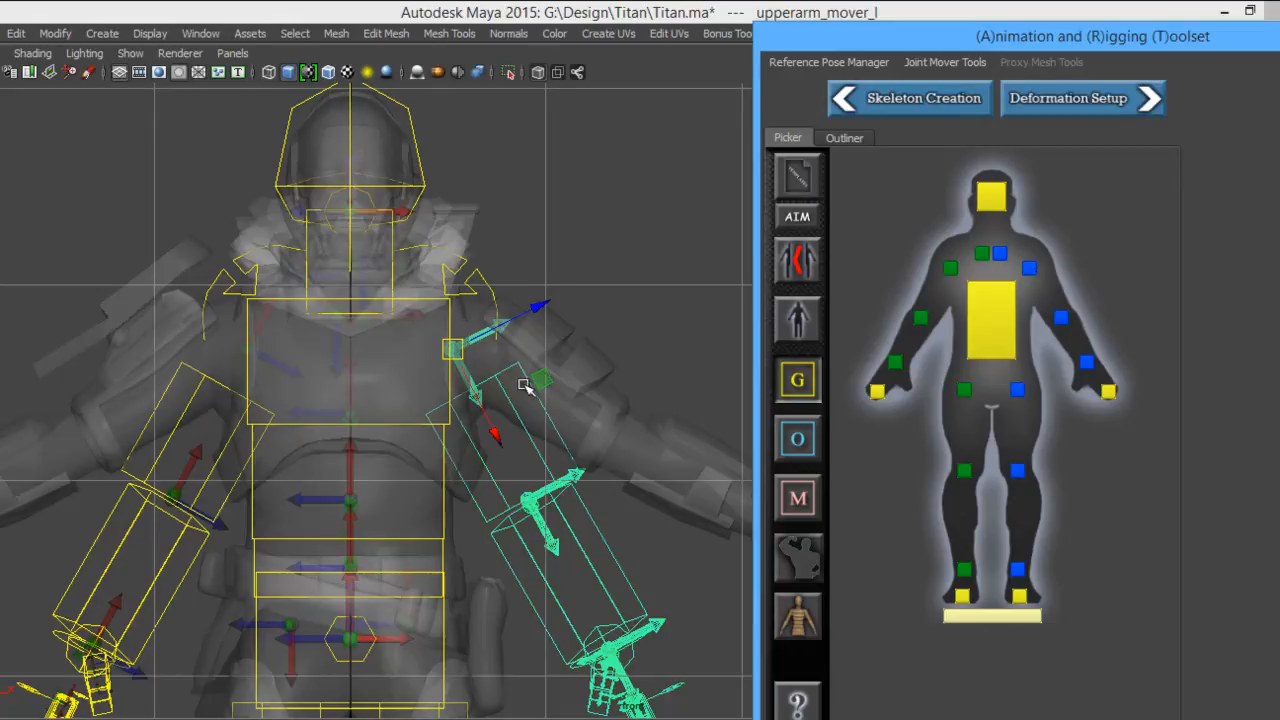
pyautogui.press('e')
pyautogui.moveTo(490, 285)
pyautogui.mouseDown()
pyautogui.moveTo(457, 237)
pyautogui.moveTo(476, 262)
pyautogui.mouseUp()
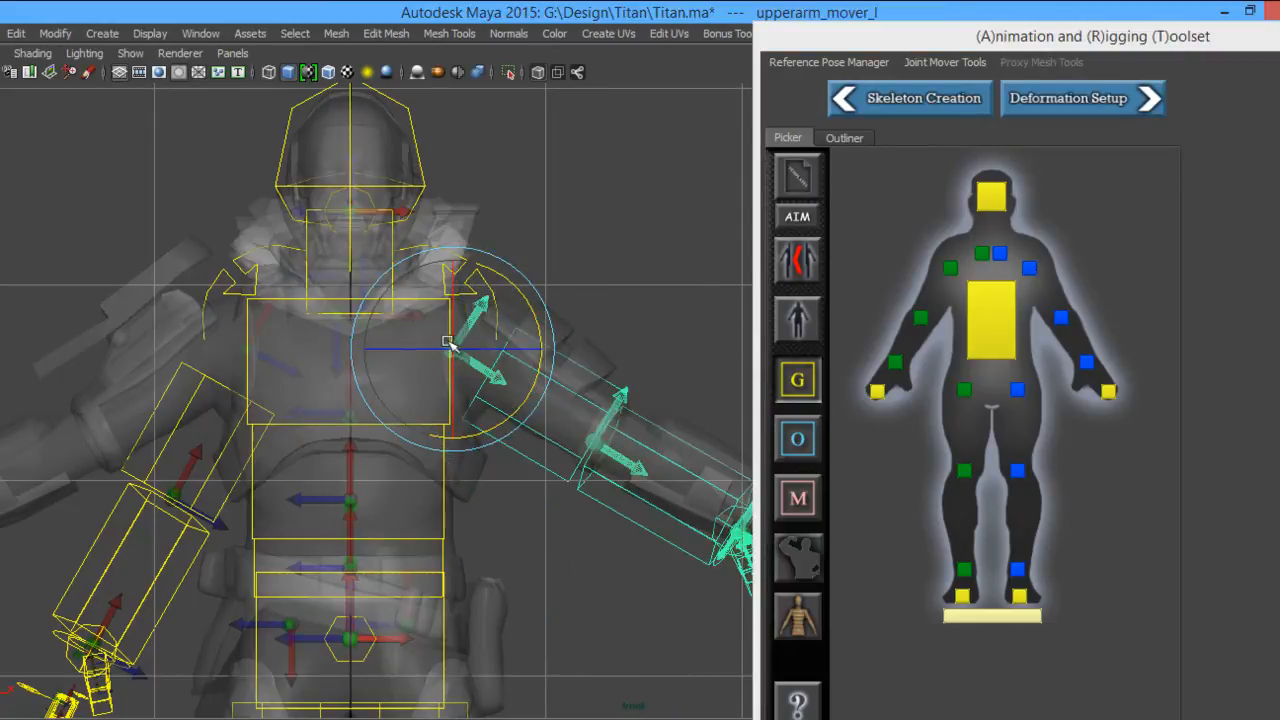
pyautogui.keyDown('alt'); pyautogui.moveTo(270, 484); pyautogui.dragTo(345, 412, button='middle'); pyautogui.keyUp('alt')
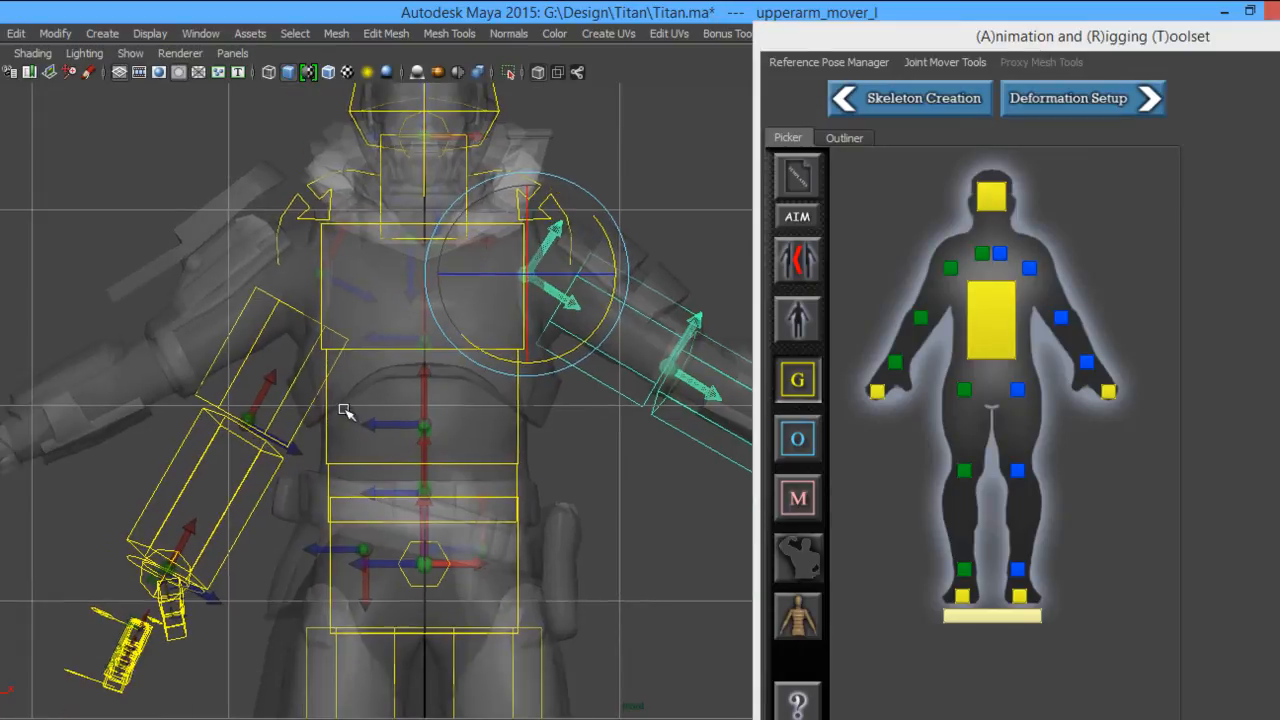
pyautogui.keyDown('alt'); pyautogui.moveTo(407, 385); pyautogui.dragTo(383, 380, button='middle'); pyautogui.keyUp('alt')
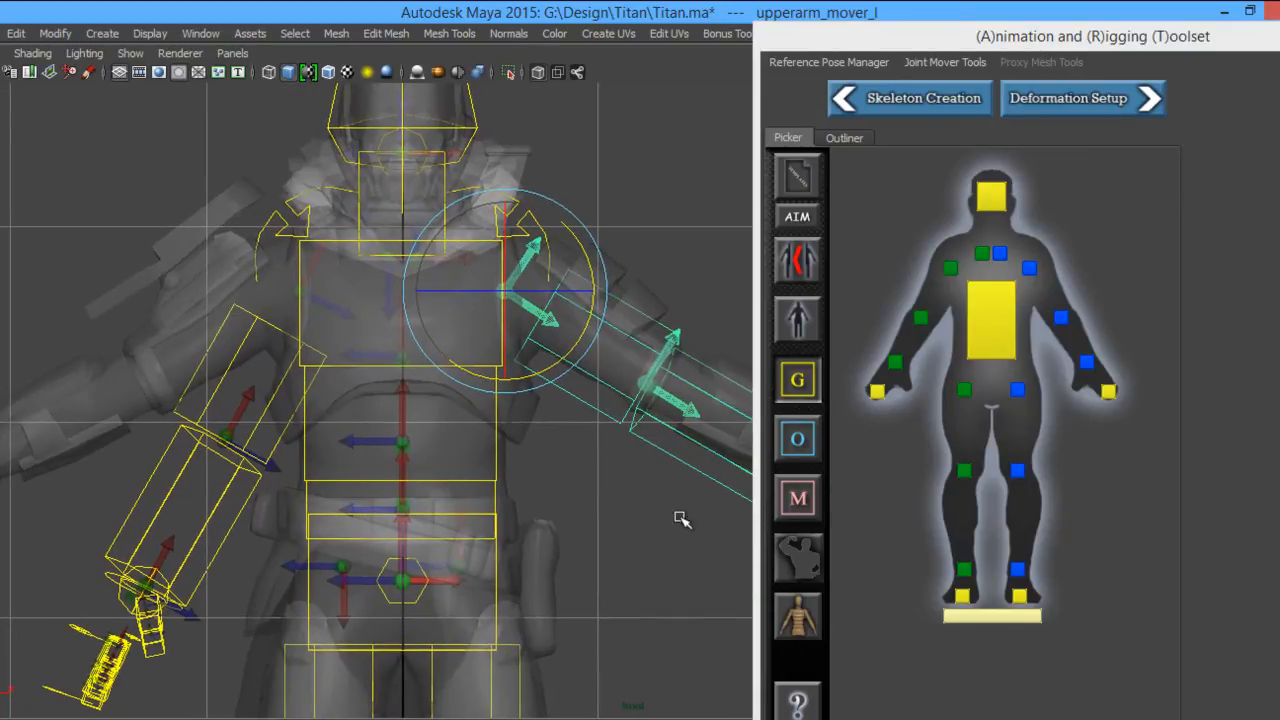
pyautogui.hotkey('ctrl', 'z')
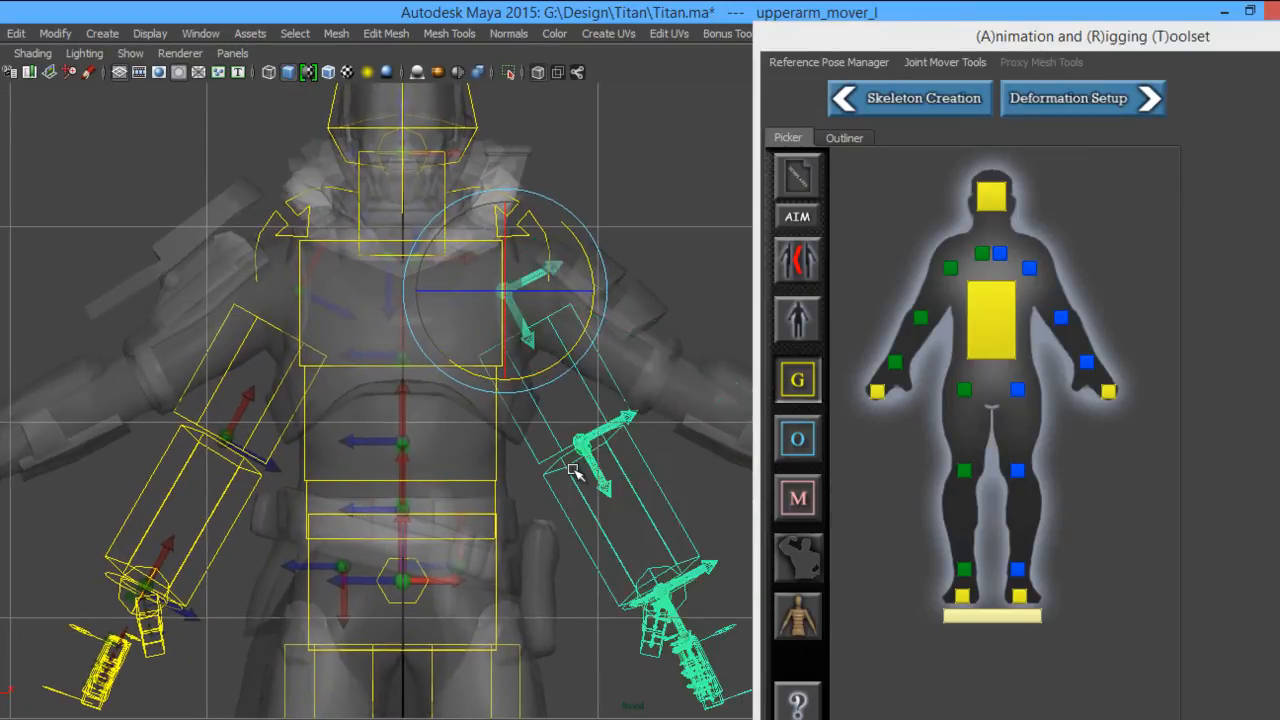
# Turn on Symmetry Mode for the joint movers.
pyautogui.click(799, 264)
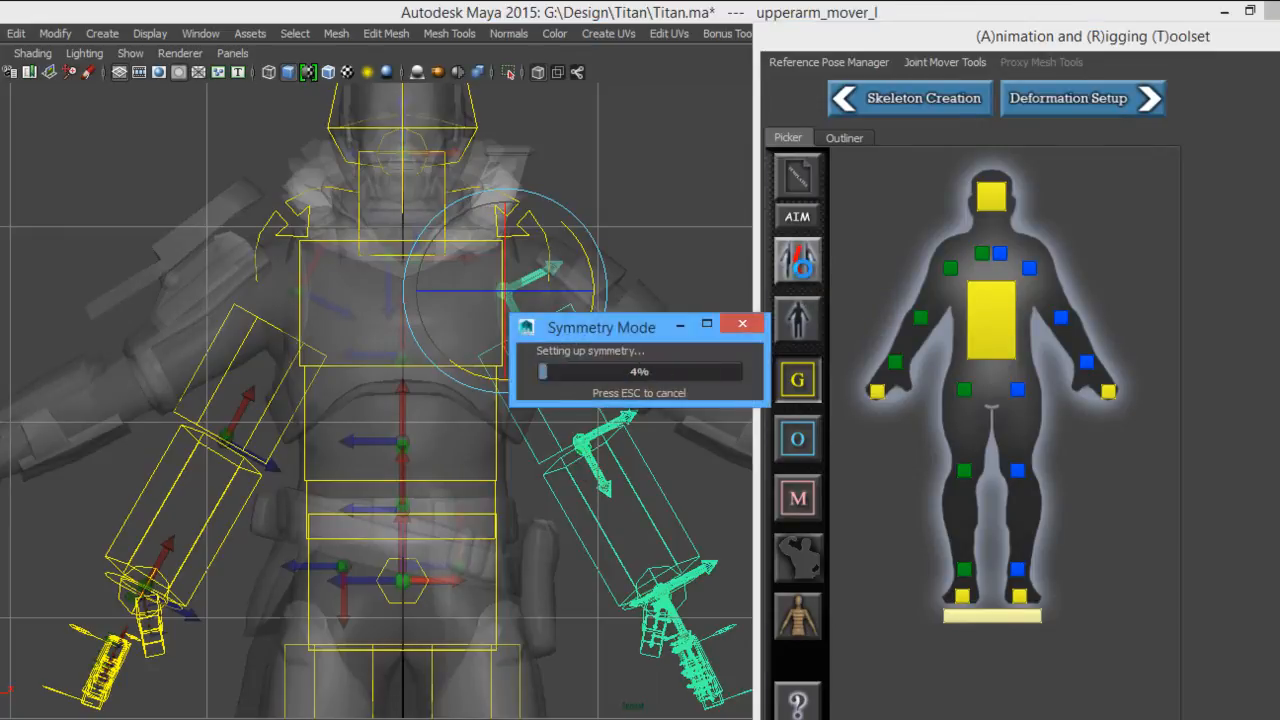
pyautogui.moveTo(588, 250); pyautogui.dragTo(550, 375)
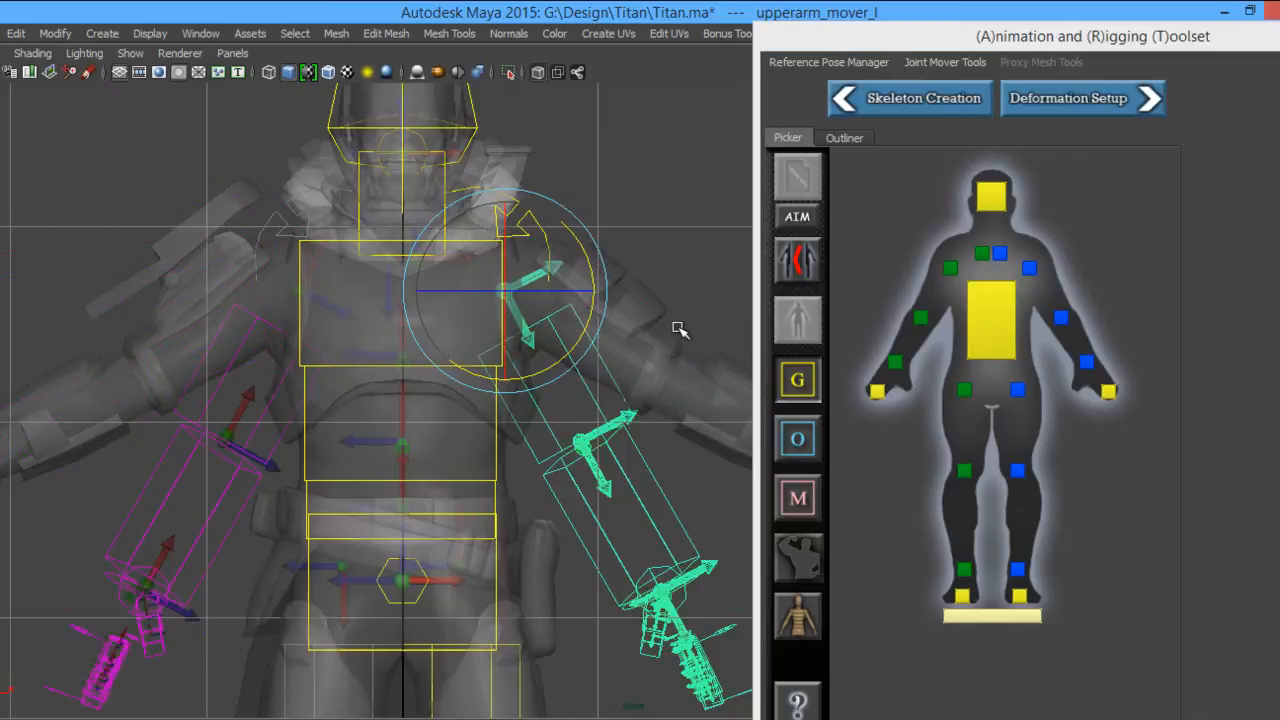
# Restore the standard interface and open the Rotate tool's settings, keeping the toolset window beside the viewport.
pyautogui.hotkey('ctrl', 'space')
pyautogui.moveTo(1134, 39); pyautogui.dragTo(670, 569)
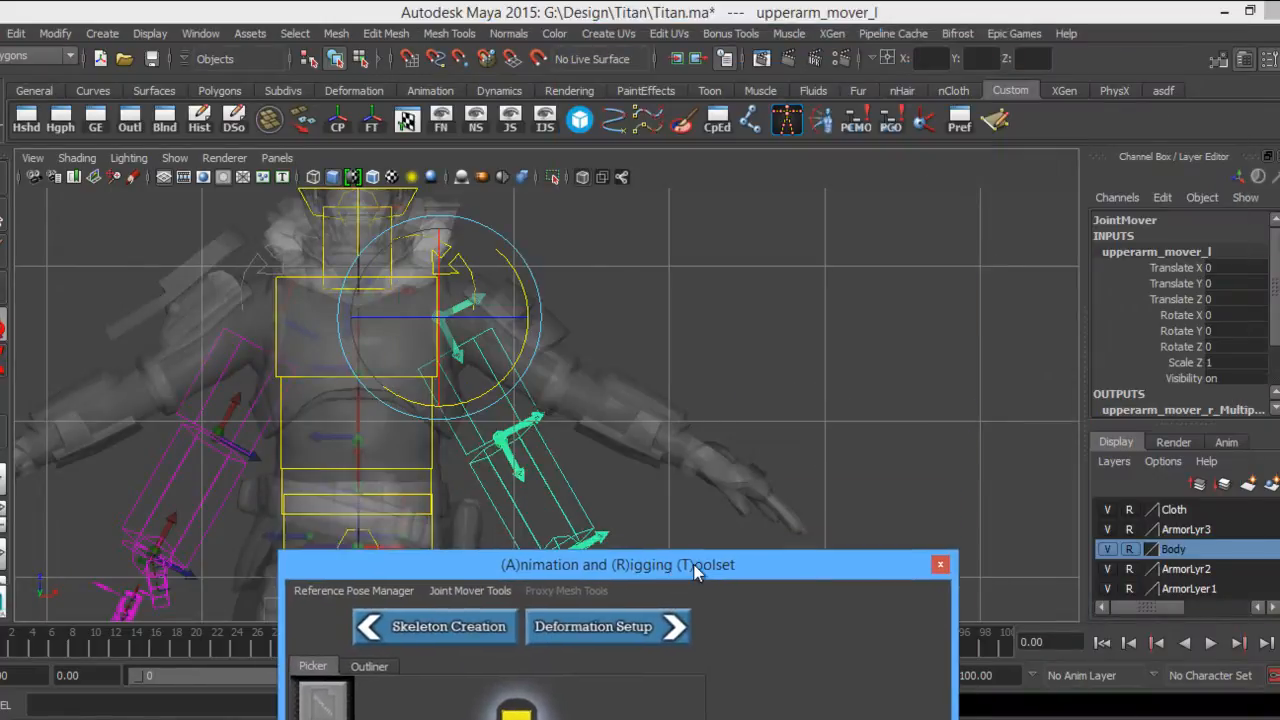
pyautogui.doubleClick(2, 326)
pyautogui.click(1011, 409)
pyautogui.click(783, 566)
pyautogui.moveTo(784, 558); pyautogui.dragTo(1270, 40)
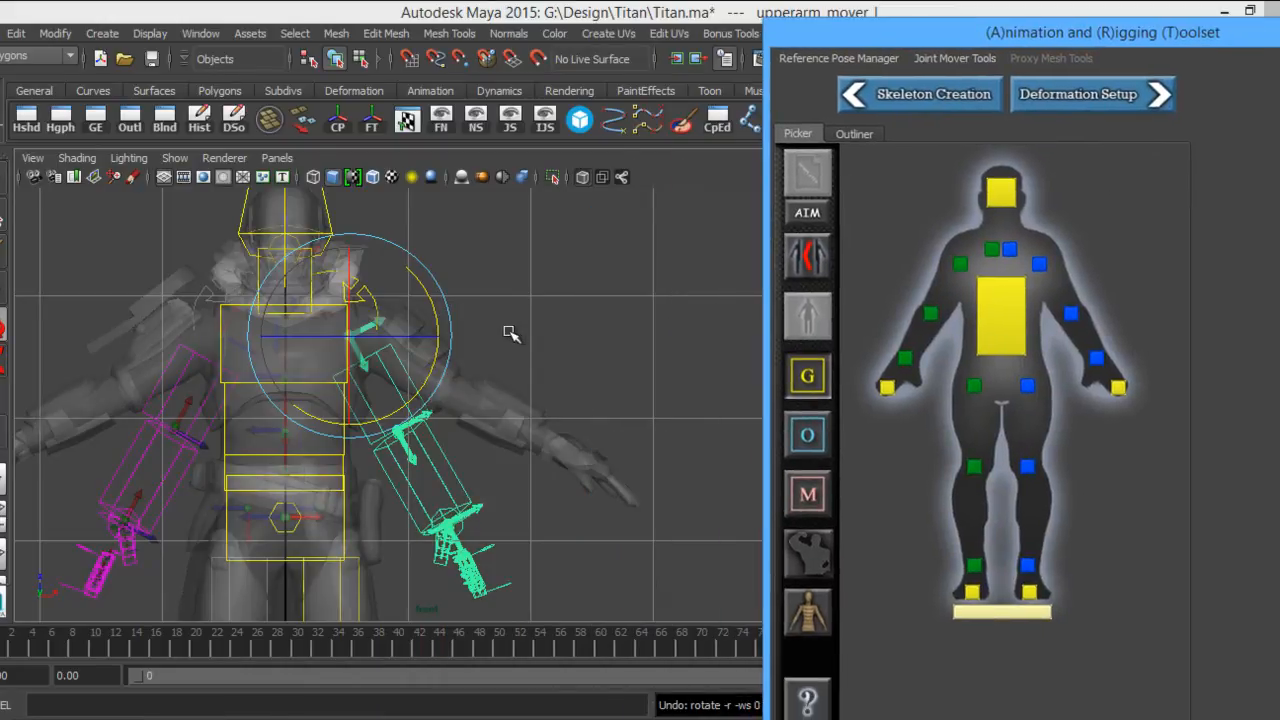
# Compare the perspective and front views, and show the hips and thighs in a full-screen front view.
pyautogui.hotkey('ctrl', 'space')
pyautogui.press('space')
pyautogui.press('space')
pyautogui.press('space')
pyautogui.press('space')
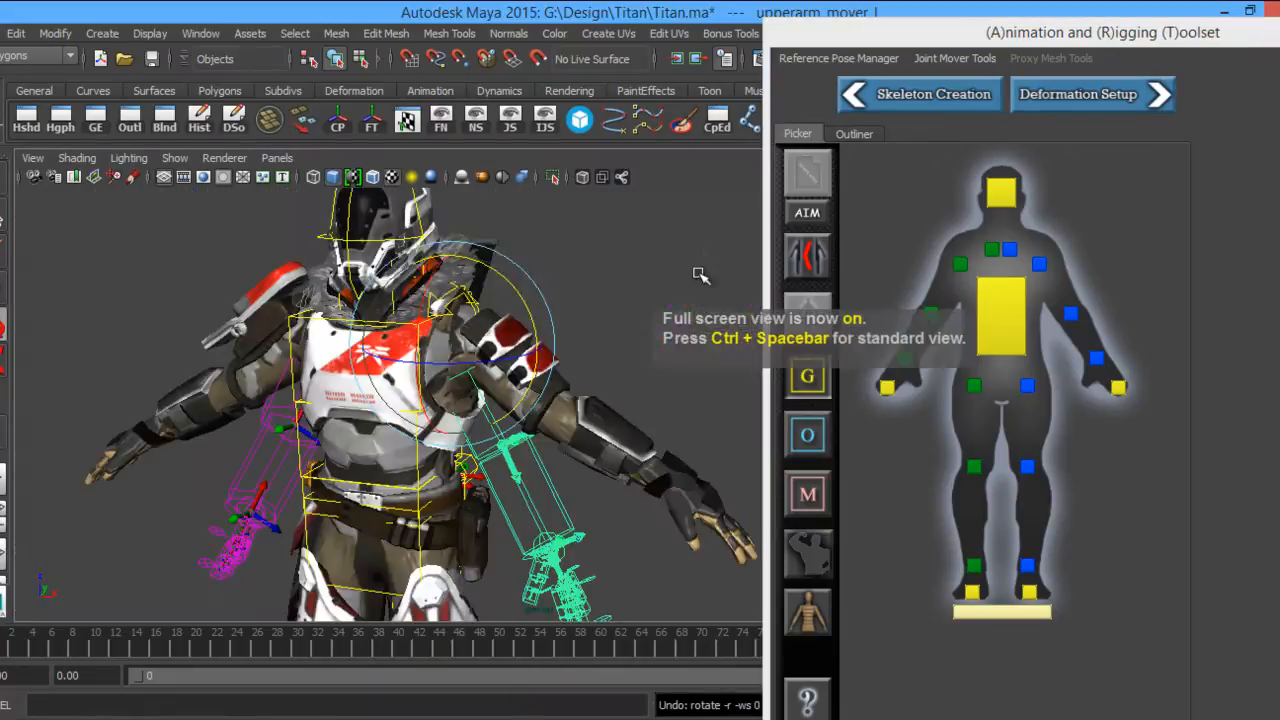
pyautogui.keyDown('alt'); pyautogui.moveTo(543, 350); pyautogui.dragTo(521, 297); pyautogui.keyUp('alt')
pyautogui.press('space')
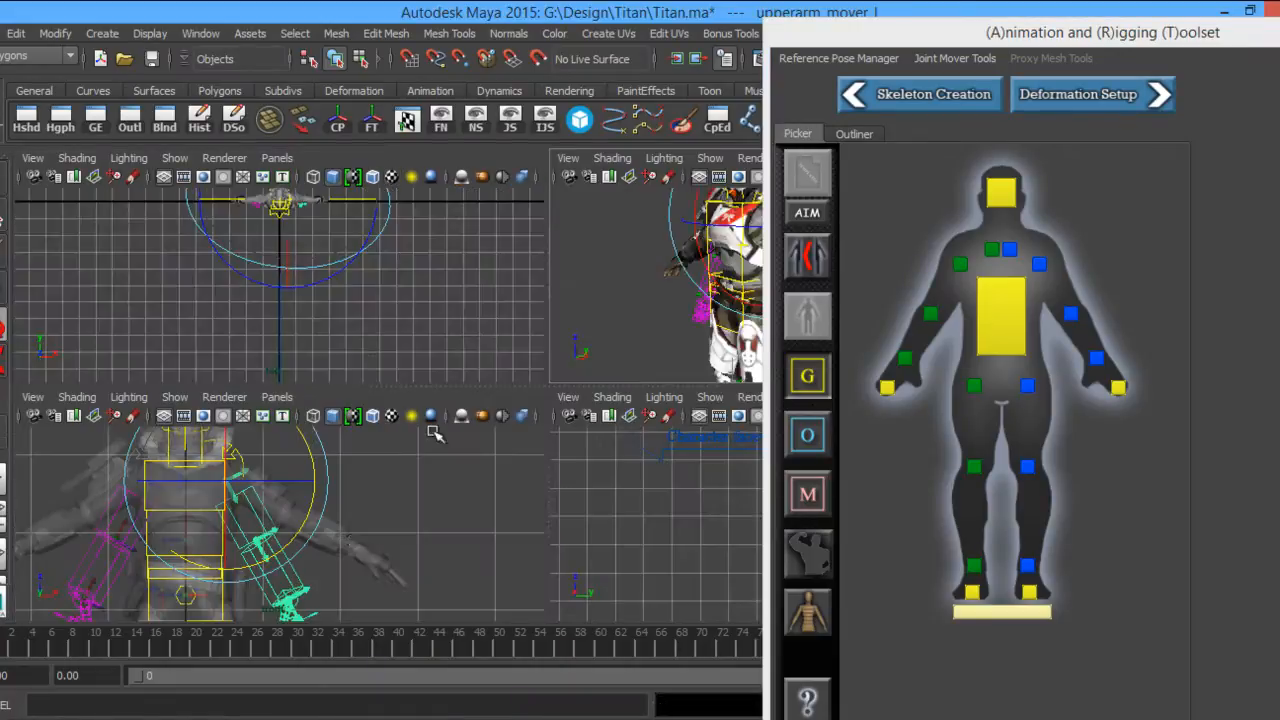
pyautogui.press('space')
pyautogui.keyDown('alt'); pyautogui.moveTo(535, 272); pyautogui.dragTo(632, 141, button='middle'); pyautogui.keyUp('alt')
pyautogui.hotkey('ctrl', 'space')
pyautogui.keyDown('alt'); pyautogui.moveTo(590, 406); pyautogui.dragTo(605, 302, button='middle'); pyautogui.keyUp('alt')
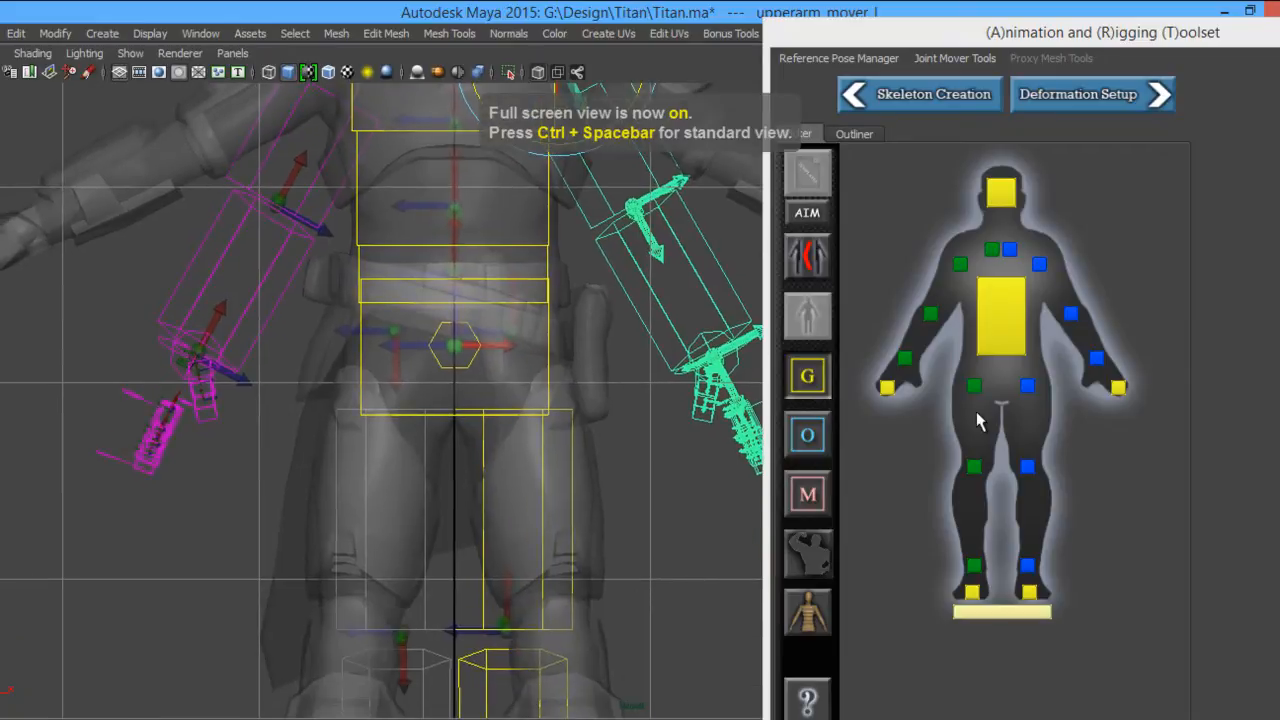
# Select the pelvis mover from the torso picker and examine its placement against the character's hips.
pyautogui.click(991, 294)
pyautogui.click(991, 502)
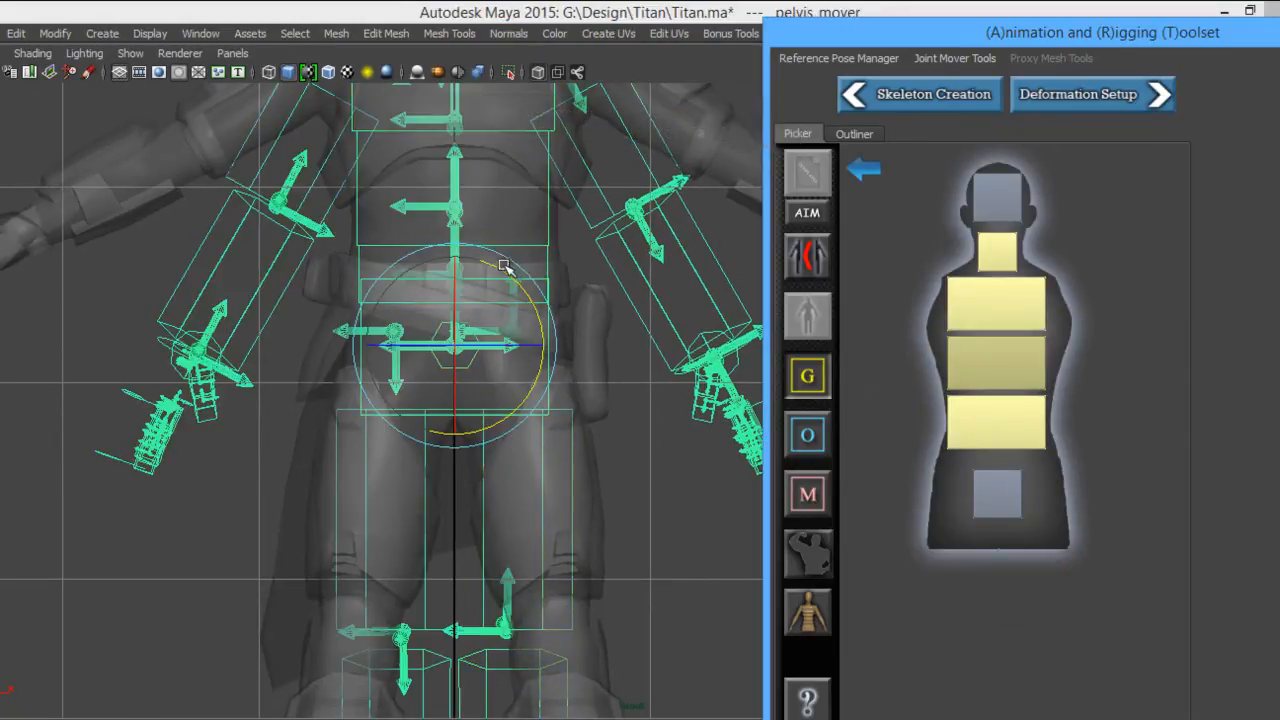
pyautogui.keyDown('alt'); pyautogui.moveTo(504, 267); pyautogui.dragTo(500, 300, button='middle'); pyautogui.keyUp('alt')
pyautogui.keyDown('alt'); pyautogui.moveTo(457, 288); pyautogui.dragTo(680, 368, button='right'); pyautogui.keyUp('alt')
pyautogui.keyDown('alt'); pyautogui.moveTo(358, 322); pyautogui.dragTo(480, 370, button='right'); pyautogui.keyUp('alt')
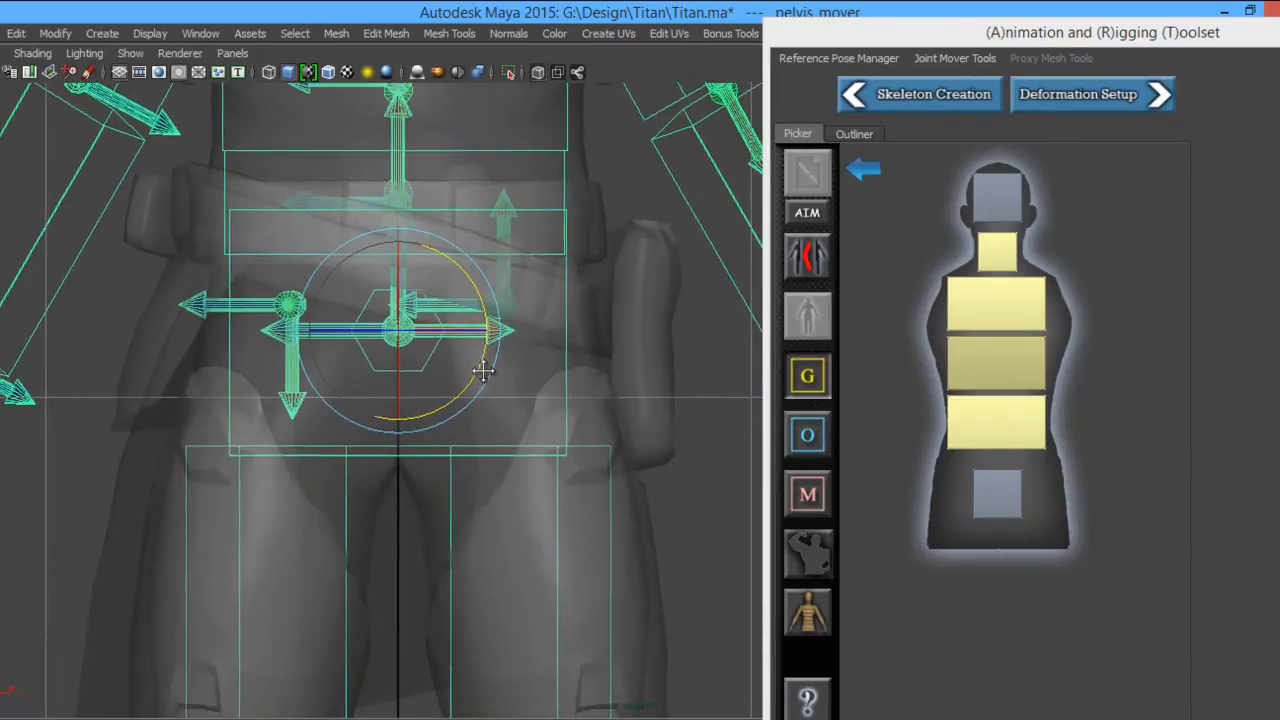
pyautogui.keyDown('alt'); pyautogui.moveTo(480, 370); pyautogui.dragTo(501, 385, button='middle'); pyautogui.keyUp('alt')
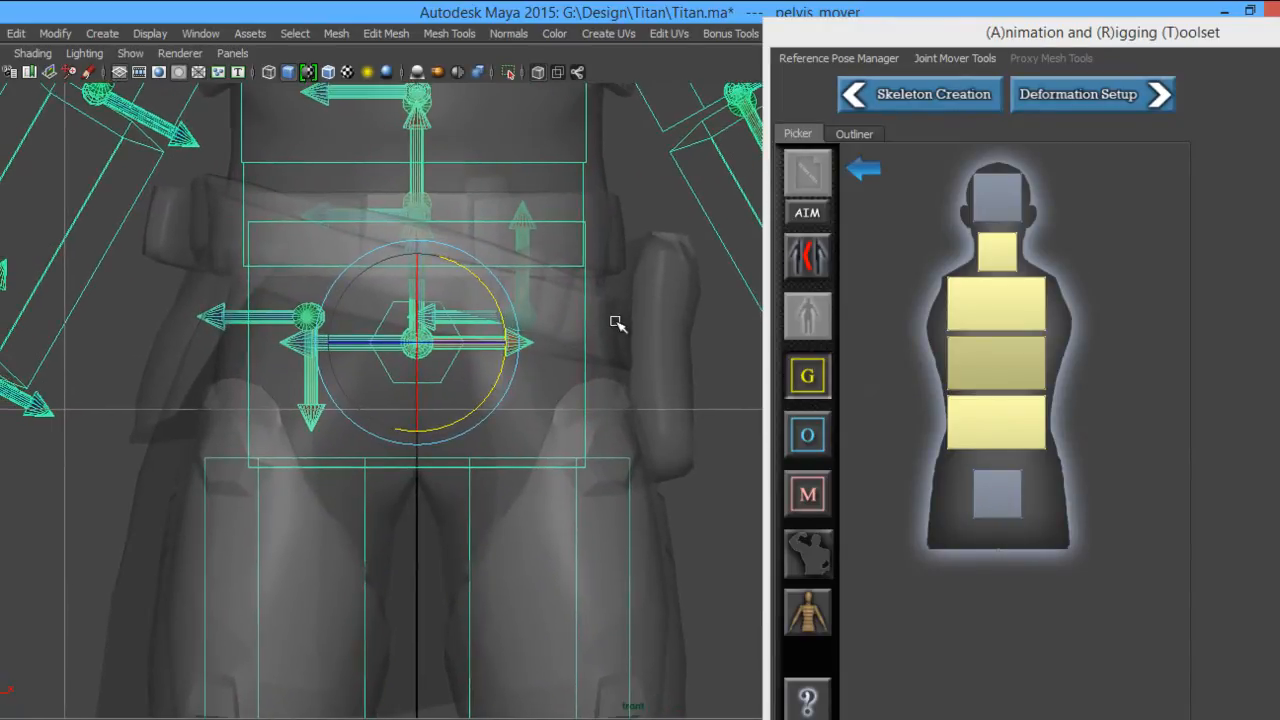
pyautogui.keyDown('alt'); pyautogui.moveTo(569, 451); pyautogui.dragTo(536, 382, button='middle'); pyautogui.keyUp('alt')
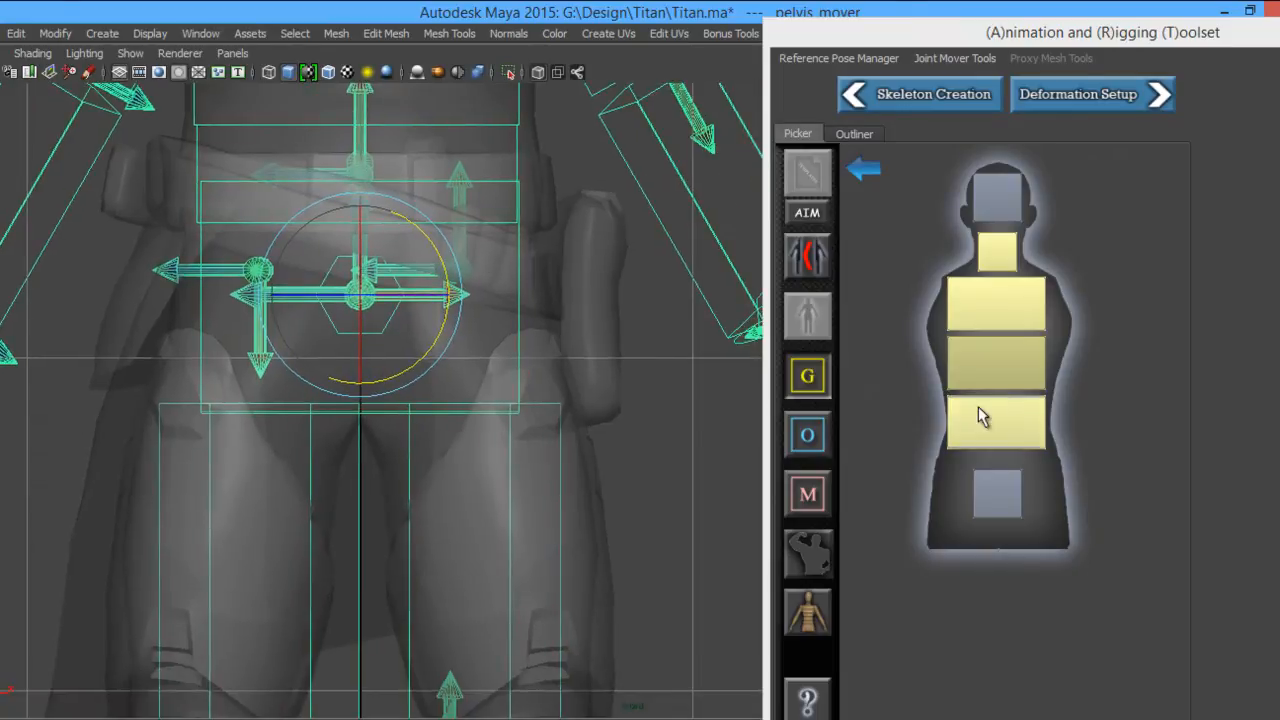
# Move the left thigh mover down and outward into the character's hip, and turn on Wireframe on Shaded.
pyautogui.click(865, 170)
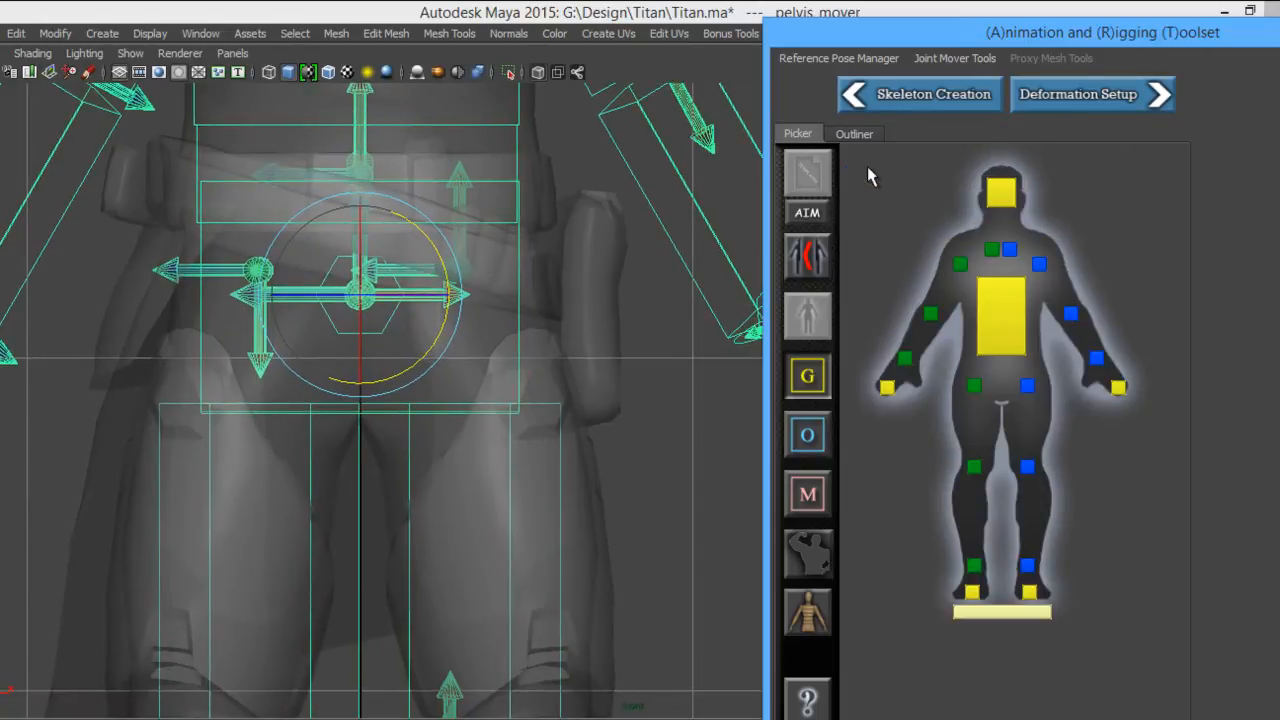
pyautogui.click(1027, 386)
pyautogui.keyDown('alt'); pyautogui.moveTo(374, 431); pyautogui.dragTo(350, 428, button='middle'); pyautogui.keyUp('alt')
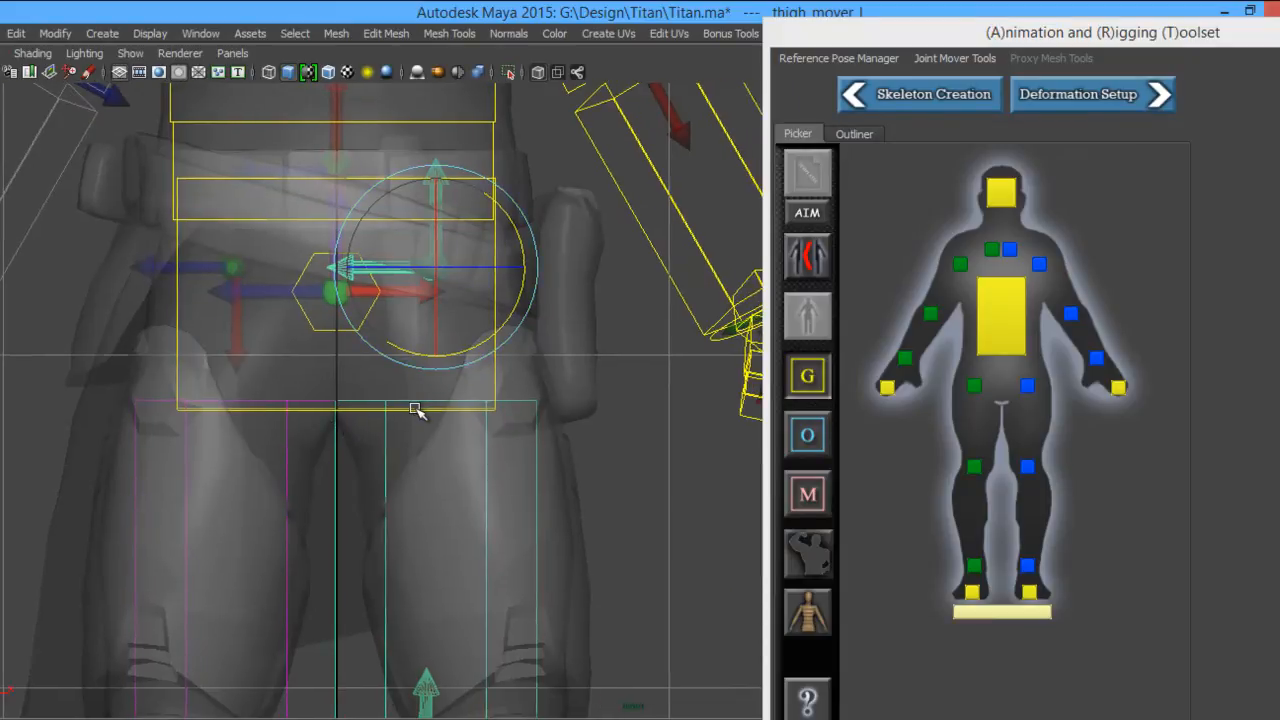
pyautogui.press('w')
pyautogui.moveTo(366, 203); pyautogui.dragTo(388, 240)
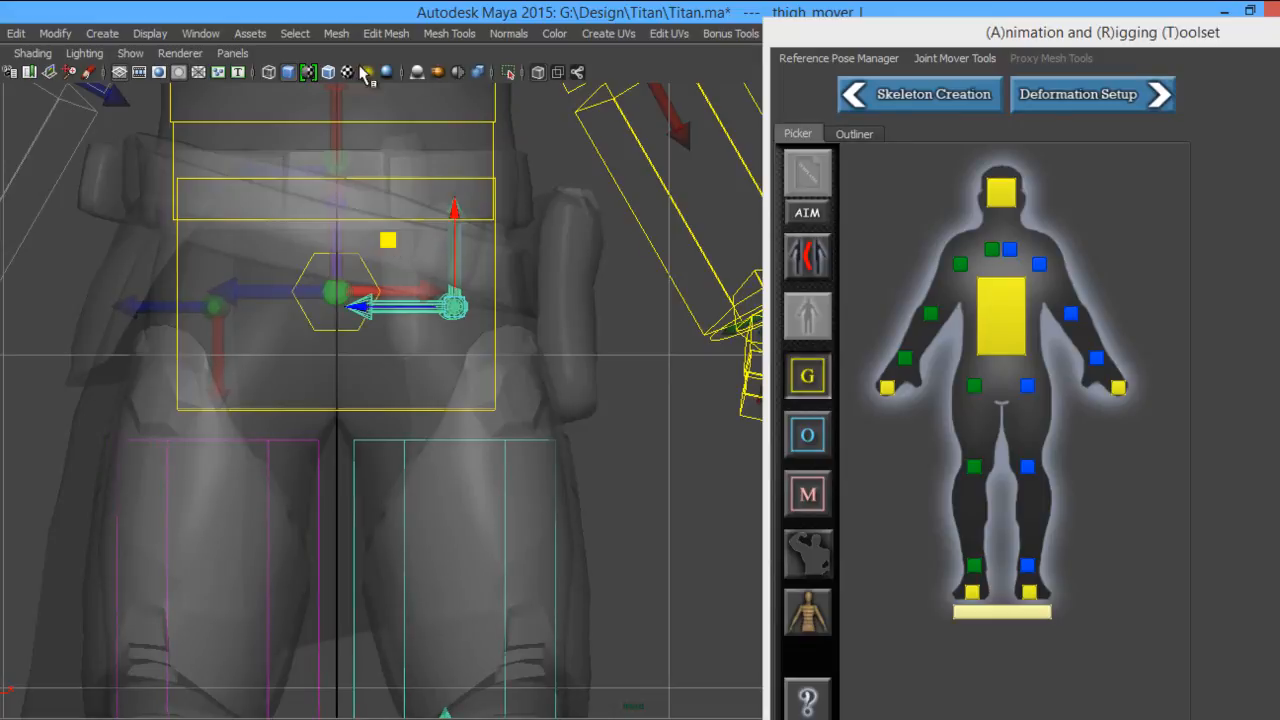
pyautogui.click(329, 74)
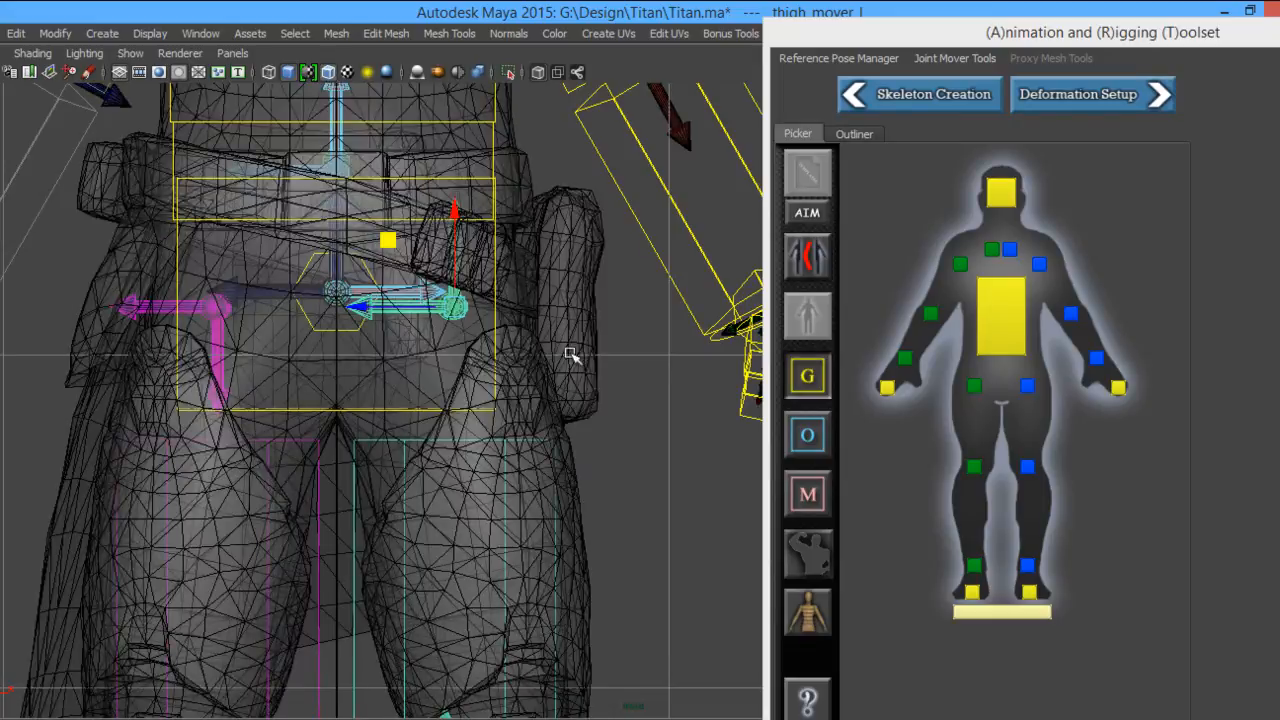
# Lower the left thigh mover slightly and rotate it in the front view to follow the character's thigh.
pyautogui.moveTo(381, 226); pyautogui.dragTo(377, 255)
pyautogui.keyDown('alt'); pyautogui.moveTo(401, 426); pyautogui.dragTo(395, 206, button='middle'); pyautogui.keyUp('alt')
pyautogui.keyDown('alt'); pyautogui.moveTo(395, 206); pyautogui.dragTo(147, 214, button='right'); pyautogui.keyUp('alt')
pyautogui.keyDown('alt'); pyautogui.moveTo(590, 232); pyautogui.dragTo(581, 351, button='middle'); pyautogui.keyUp('alt')
pyautogui.press('e')
pyautogui.moveTo(420, 236); pyautogui.dragTo(435, 257)
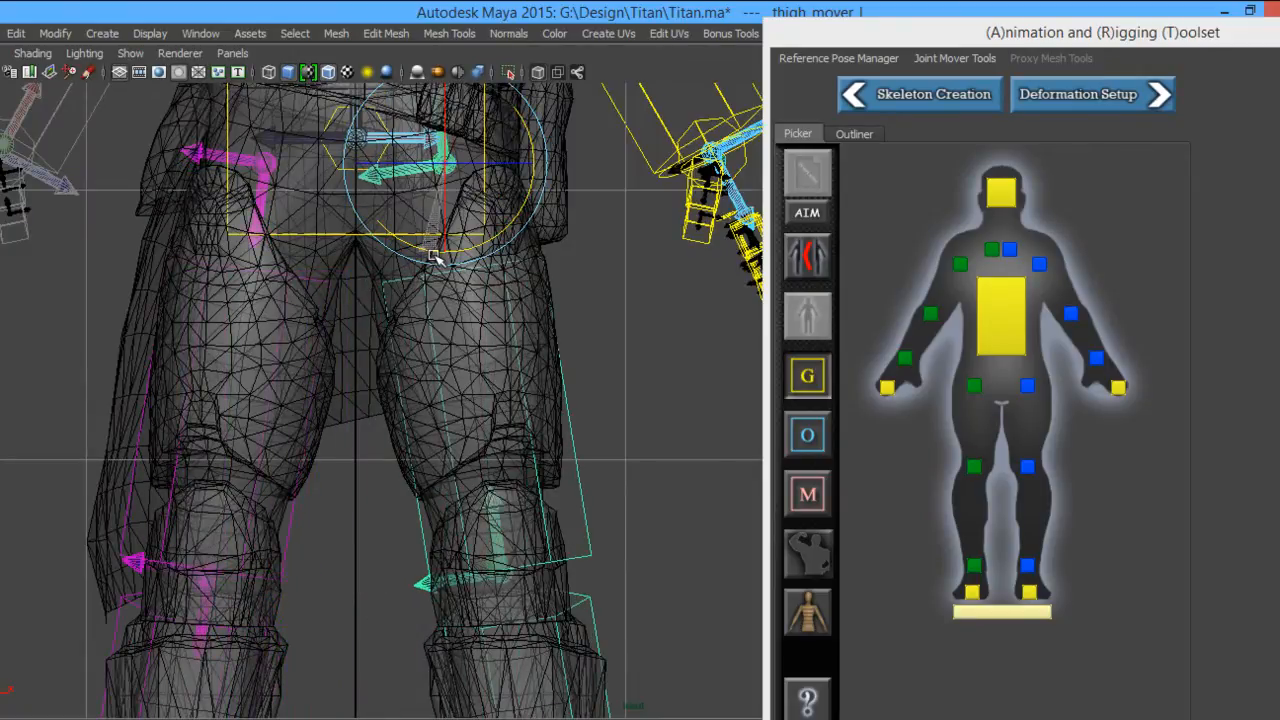
# Compare the left leg movers with the knee and foot, refine the thigh mover's rotation, and clear the selection.
pyautogui.keyDown('alt'); pyautogui.moveTo(552, 604); pyautogui.dragTo(487, 233, button='middle'); pyautogui.keyUp('alt')
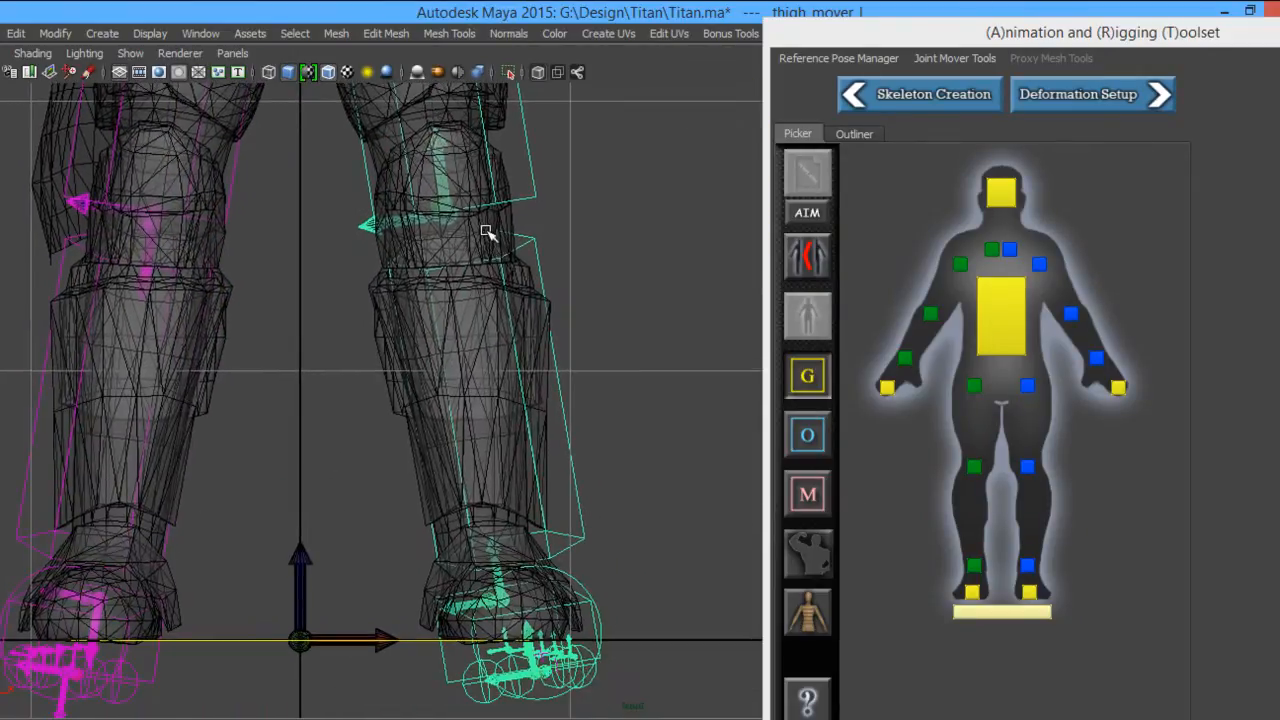
pyautogui.keyDown('alt'); pyautogui.moveTo(585, 346); pyautogui.dragTo(580, 308, button='middle'); pyautogui.keyUp('alt')
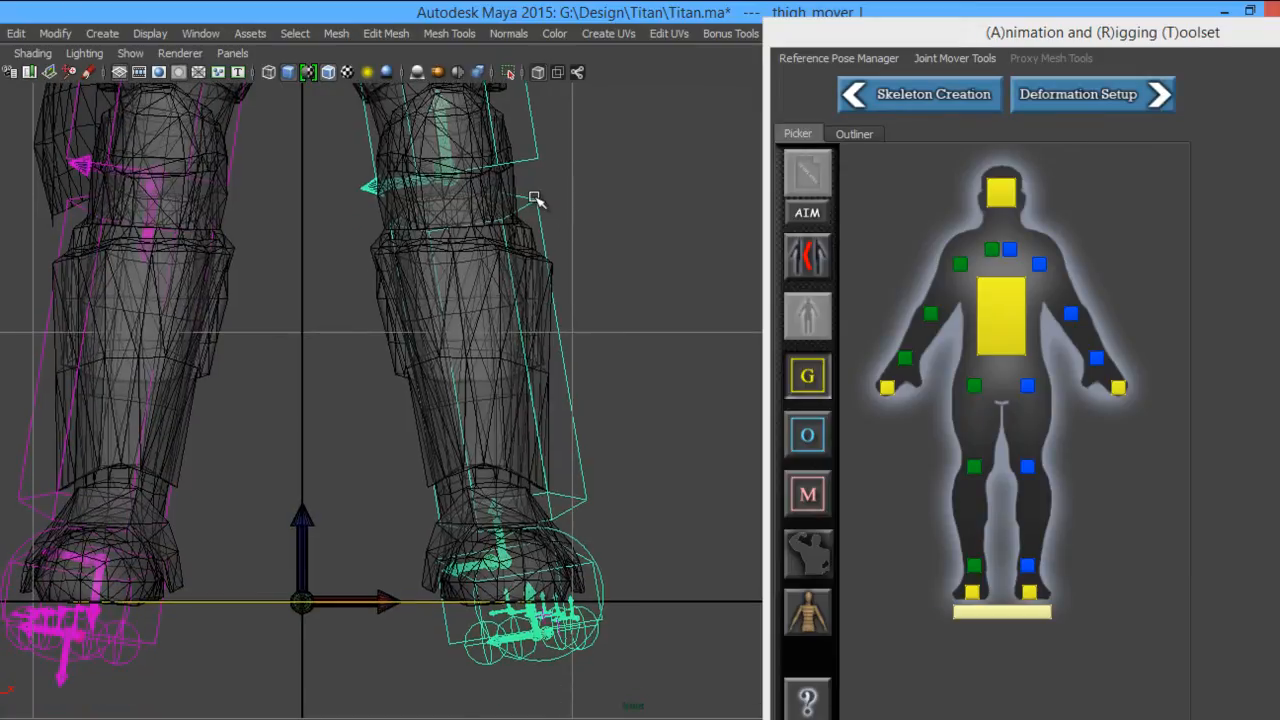
pyautogui.keyDown('alt'); pyautogui.moveTo(538, 177); pyautogui.dragTo(523, 452, button='middle'); pyautogui.keyUp('alt')
pyautogui.keyDown('alt'); pyautogui.moveTo(558, 411); pyautogui.dragTo(491, 215, button='right'); pyautogui.keyUp('alt')
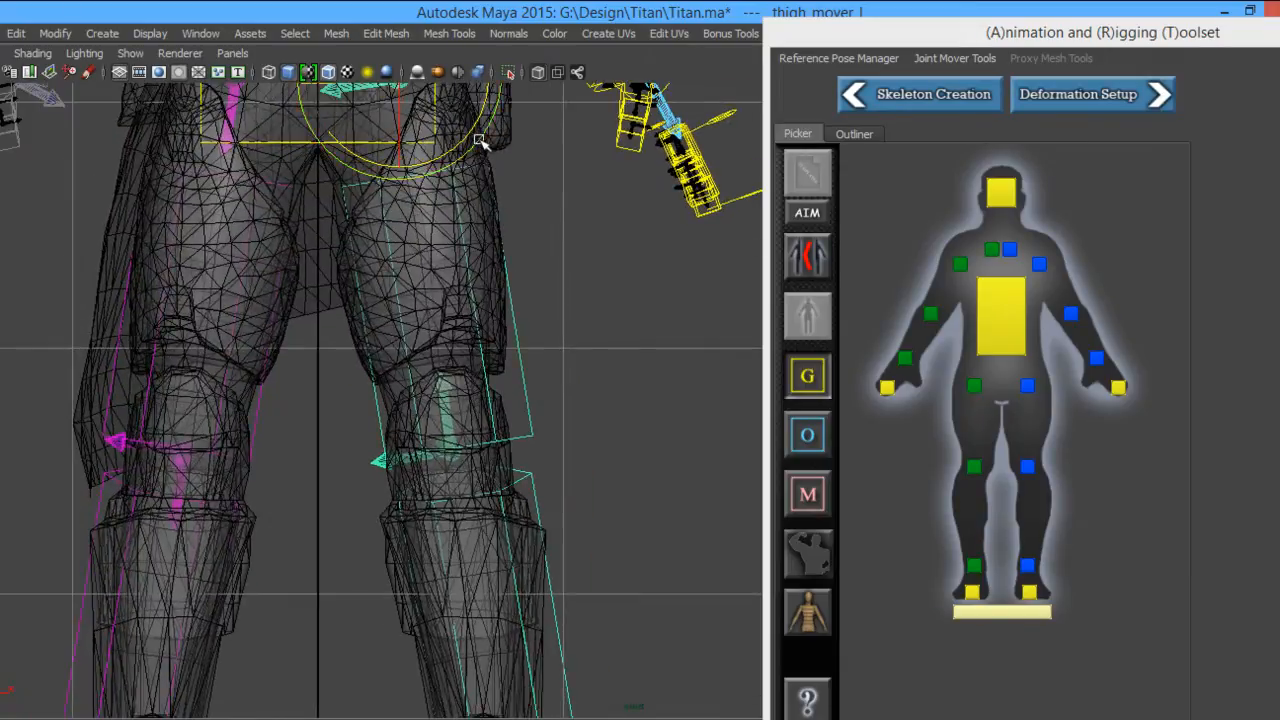
pyautogui.moveTo(467, 135); pyautogui.dragTo(476, 145)
pyautogui.keyDown('alt'); pyautogui.moveTo(592, 452); pyautogui.dragTo(618, 326, button='middle'); pyautogui.keyUp('alt')
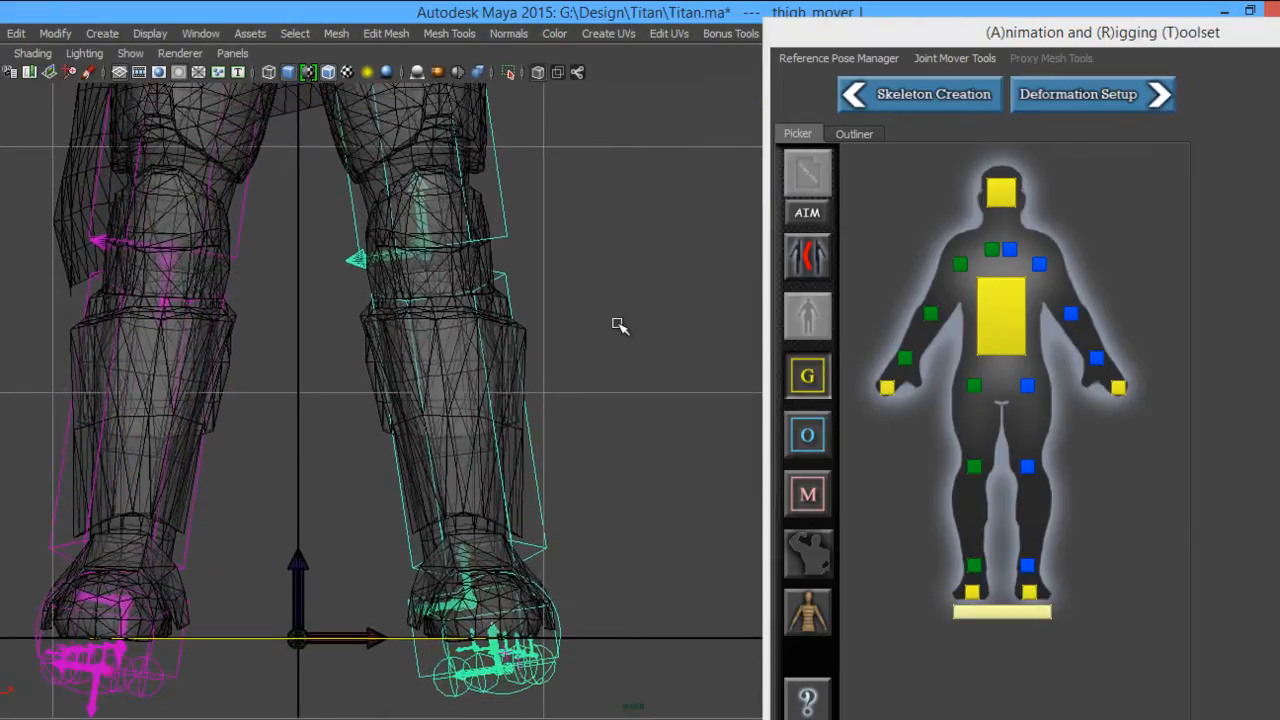
pyautogui.click(553, 515)
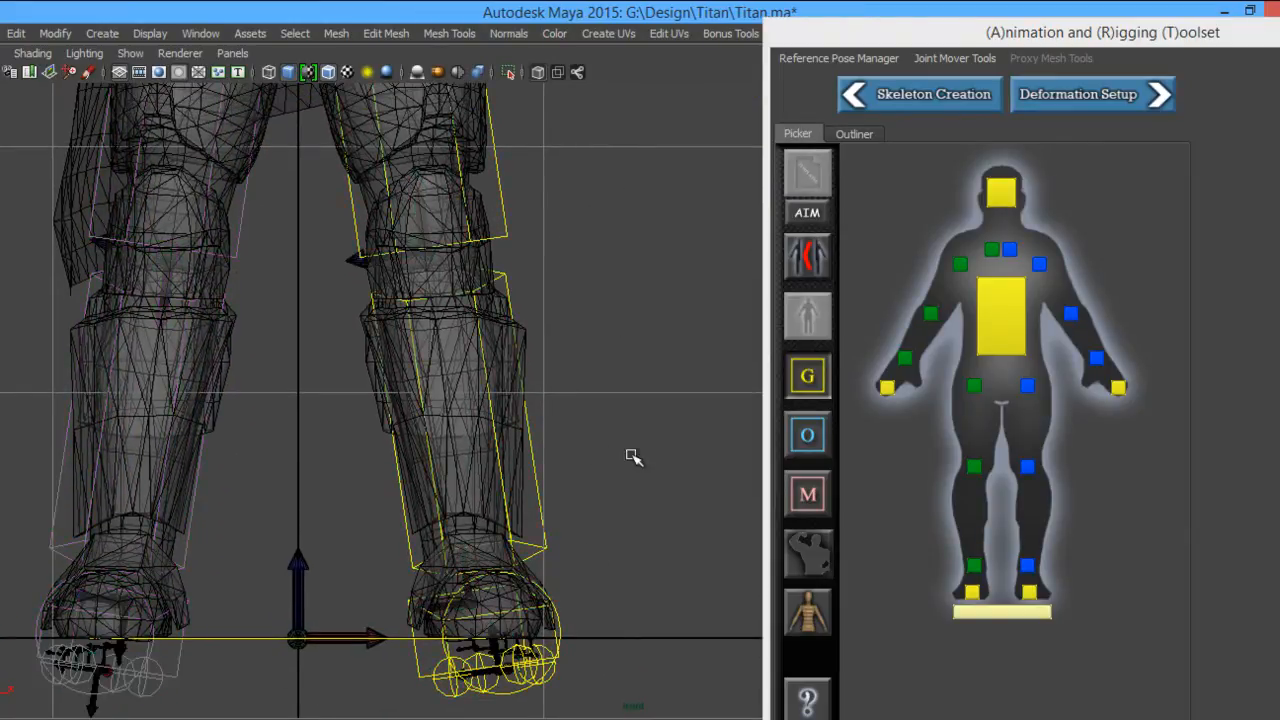
# Show the character's legs in a full-screen side view and turn on X-Ray shading.
pyautogui.press('space')
pyautogui.press('space')
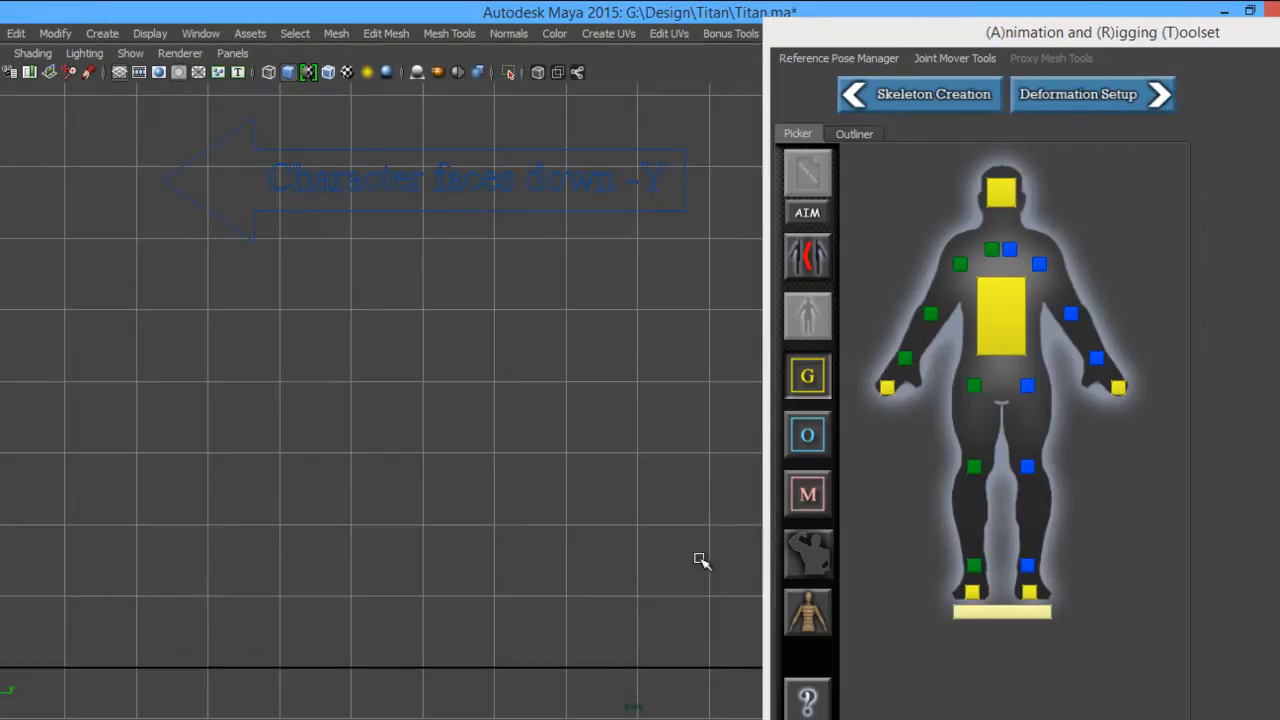
pyautogui.keyDown('alt'); pyautogui.moveTo(587, 342); pyautogui.dragTo(291, 303, button='right'); pyautogui.keyUp('alt')
pyautogui.keyDown('alt'); pyautogui.moveTo(599, 288); pyautogui.dragTo(349, 331, button='middle'); pyautogui.keyUp('alt')
pyautogui.keyDown('alt'); pyautogui.moveTo(349, 331); pyautogui.dragTo(640, 455, button='right'); pyautogui.keyUp('alt')
pyautogui.keyDown('alt'); pyautogui.moveTo(343, 231); pyautogui.dragTo(490, 324, button='right'); pyautogui.keyUp('alt')
pyautogui.keyDown('alt'); pyautogui.moveTo(490, 324); pyautogui.dragTo(594, 452, button='middle'); pyautogui.keyUp('alt')
pyautogui.keyDown('alt'); pyautogui.moveTo(594, 452); pyautogui.dragTo(682, 465, button='right'); pyautogui.keyUp('alt')
pyautogui.keyDown('alt'); pyautogui.moveTo(332, 490); pyautogui.dragTo(417, 287, button='middle'); pyautogui.keyUp('alt')
pyautogui.keyDown('alt'); pyautogui.moveTo(417, 287); pyautogui.dragTo(749, 397, button='right'); pyautogui.keyUp('alt')
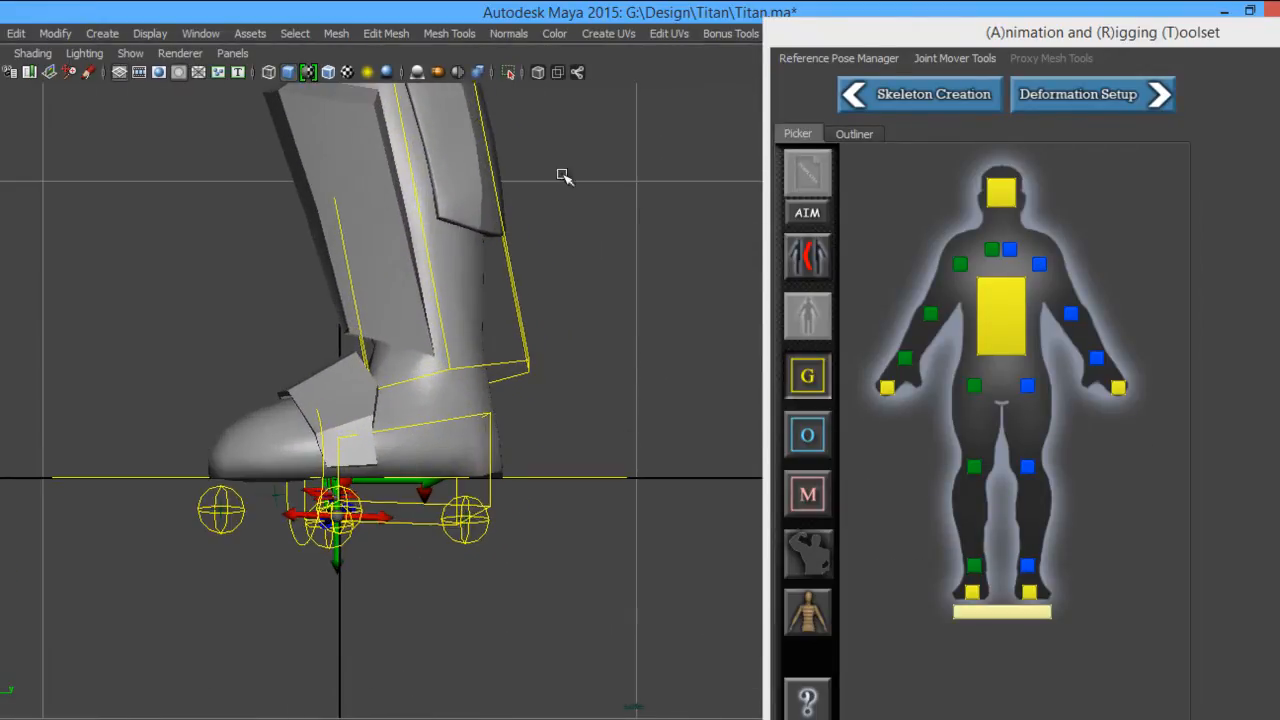
pyautogui.click(540, 71)
pyautogui.keyDown('alt'); pyautogui.moveTo(523, 226); pyautogui.dragTo(531, 541, button='middle'); pyautogui.keyUp('alt')
pyautogui.keyDown('alt'); pyautogui.moveTo(531, 541); pyautogui.dragTo(185, 275, button='right'); pyautogui.keyUp('alt')
pyautogui.keyDown('alt'); pyautogui.moveTo(316, 209); pyautogui.dragTo(341, 331, button='middle'); pyautogui.keyUp('alt')
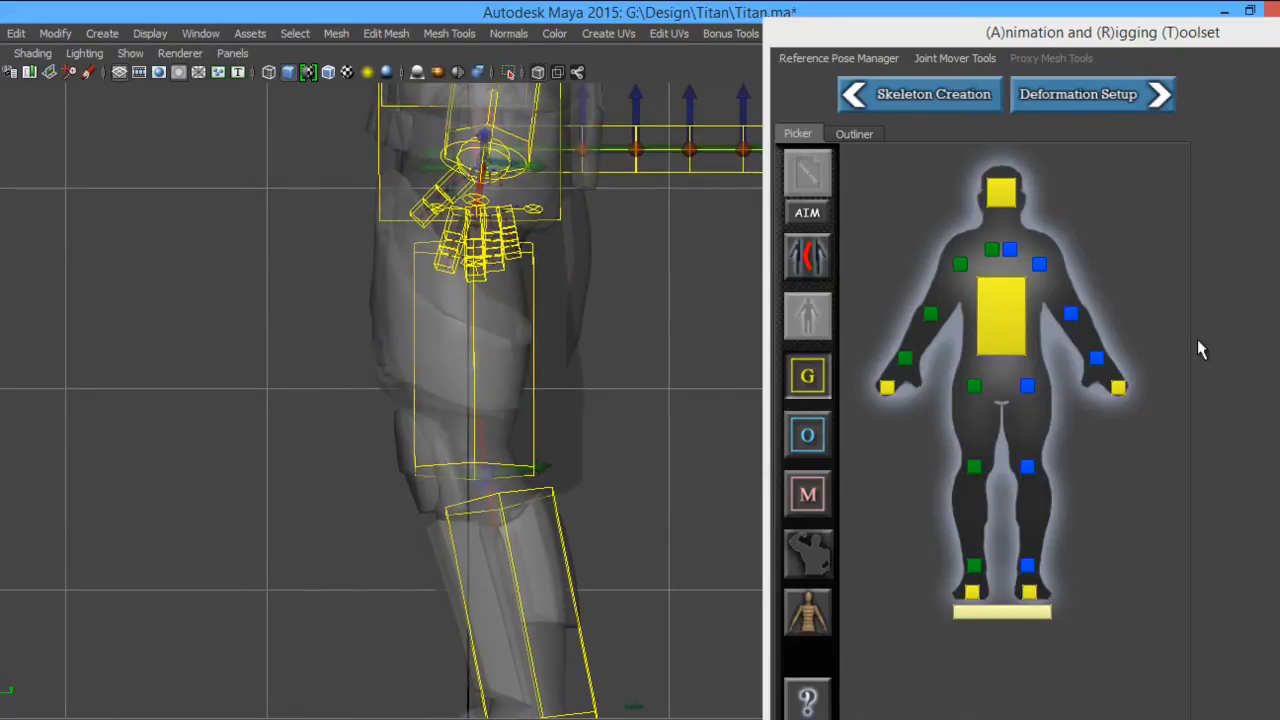
# Select the left thigh mover from the body picker and move it forward in the side view to fit the thigh.
pyautogui.click(1033, 384)
pyautogui.keyDown('alt'); pyautogui.moveTo(543, 257); pyautogui.dragTo(470, 202, button='middle'); pyautogui.keyUp('alt')
pyautogui.moveTo(487, 165); pyautogui.dragTo(469, 114)
pyautogui.press('w')
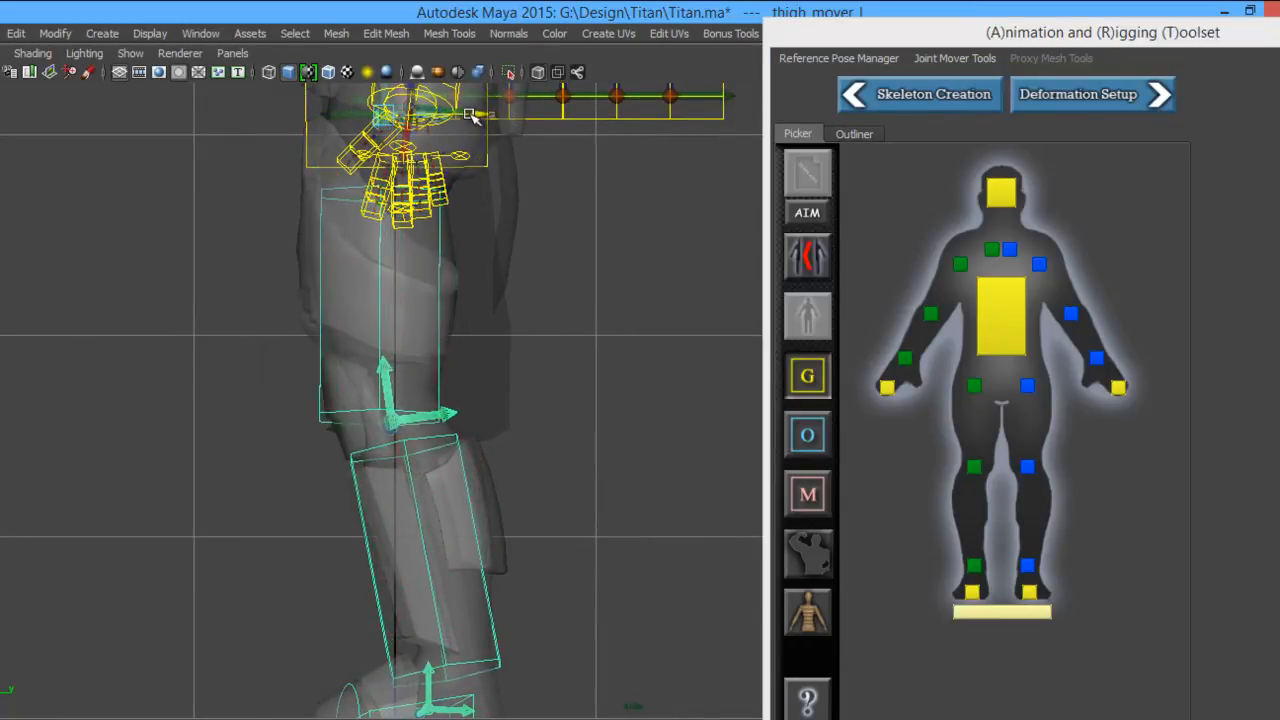
pyautogui.keyDown('alt'); pyautogui.moveTo(548, 459); pyautogui.dragTo(586, 277, button='middle'); pyautogui.keyUp('alt')
pyautogui.keyDown('alt'); pyautogui.moveTo(556, 595); pyautogui.dragTo(556, 460, button='middle'); pyautogui.keyUp('alt')
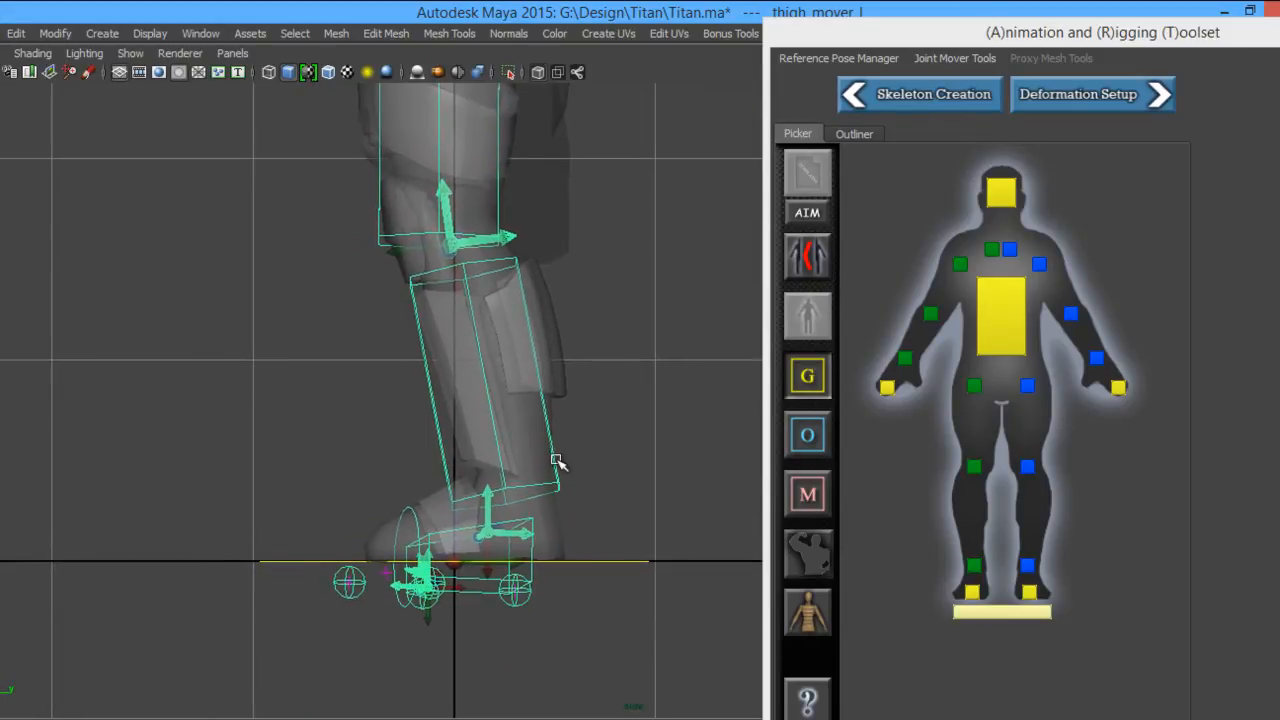
# Select the left calf mover and rotate it slightly at the knee to follow the lower leg.
pyautogui.click(1031, 472)
pyautogui.scroll(1, 472, 500)
pyautogui.keyDown('alt'); pyautogui.moveTo(477, 423); pyautogui.dragTo(468, 414, button='middle'); pyautogui.keyUp('alt')
pyautogui.press('e')
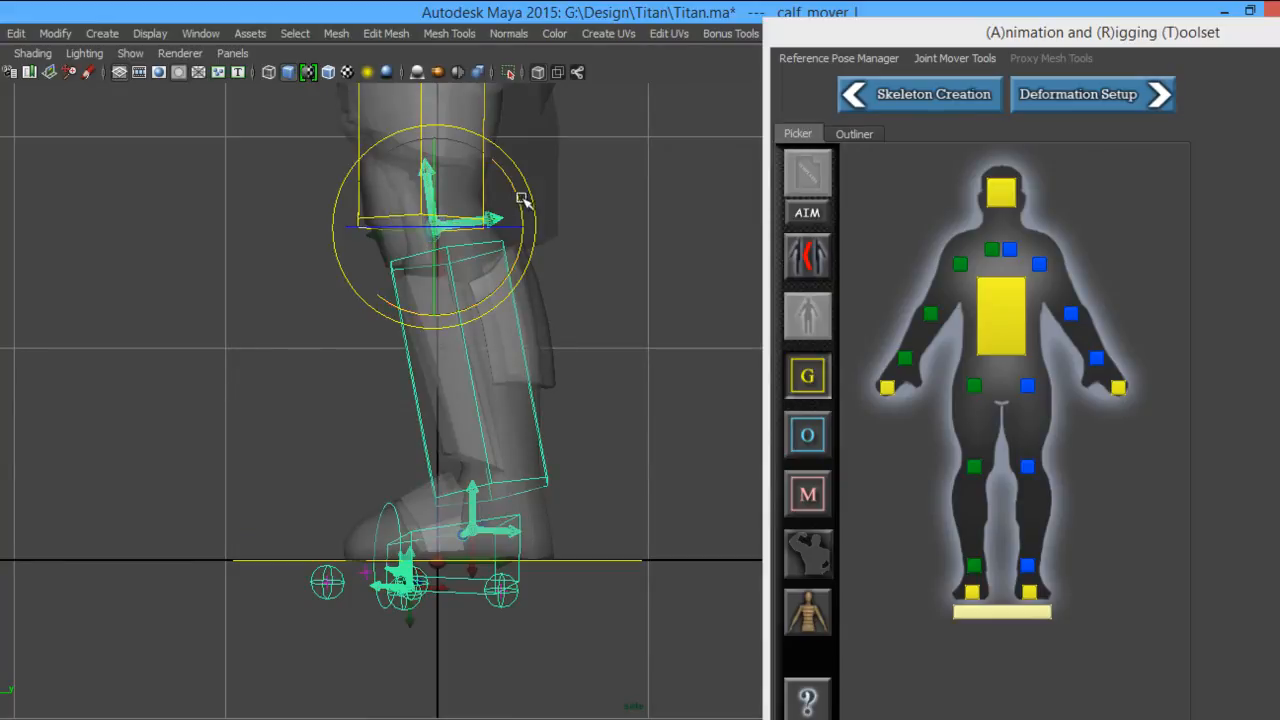
pyautogui.moveTo(520, 194); pyautogui.dragTo(517, 186)
pyautogui.press('w')
# Nudge the left calf mover's position at the knee and check the fit down to the ankle and foot.
pyautogui.keyDown('alt'); pyautogui.moveTo(439, 197); pyautogui.dragTo(491, 366, button='middle'); pyautogui.keyUp('alt')
pyautogui.scroll(4, 520, 348)
pyautogui.moveTo(508, 324); pyautogui.dragTo(500, 296)
pyautogui.keyDown('alt'); pyautogui.moveTo(718, 553); pyautogui.dragTo(708, 269, button='middle'); pyautogui.keyUp('alt')
pyautogui.scroll(5, 640, 526)
pyautogui.keyDown('alt'); pyautogui.moveTo(598, 515); pyautogui.dragTo(702, 418, button='middle'); pyautogui.keyUp('alt')
pyautogui.scroll(2, 703, 512)
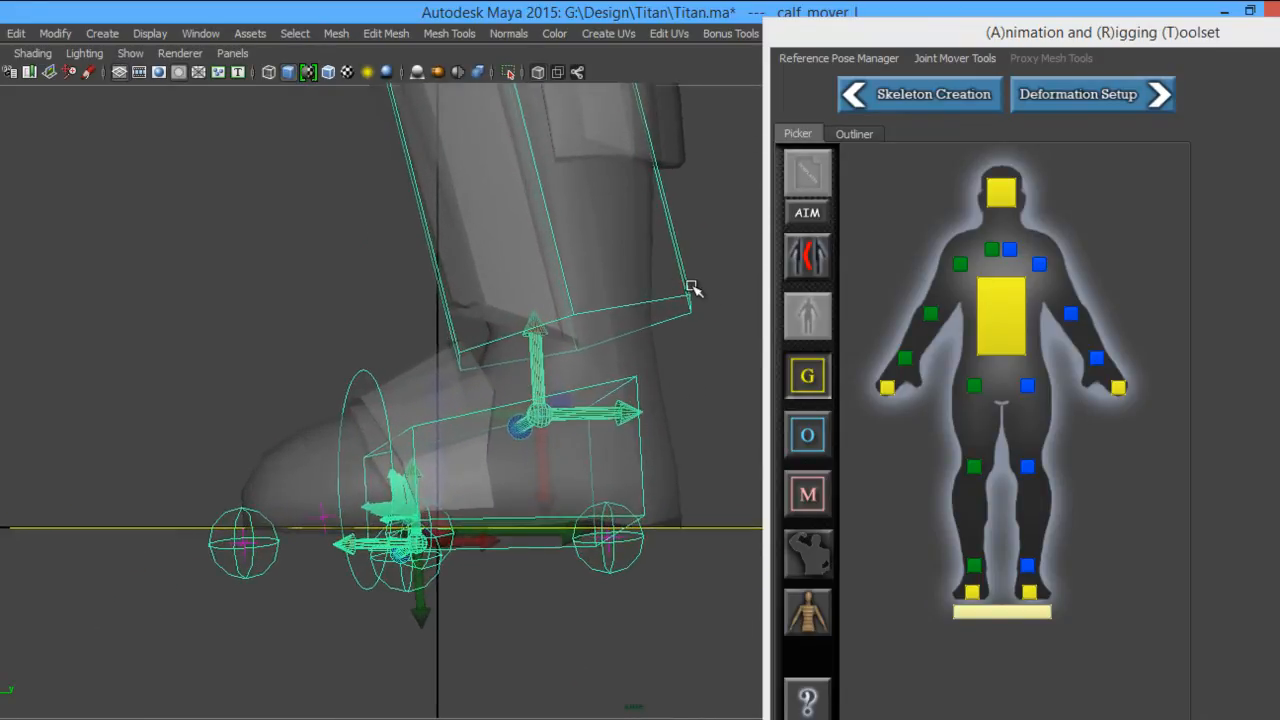
pyautogui.keyDown('alt'); pyautogui.moveTo(693, 289); pyautogui.dragTo(689, 308, button='middle'); pyautogui.keyUp('alt')
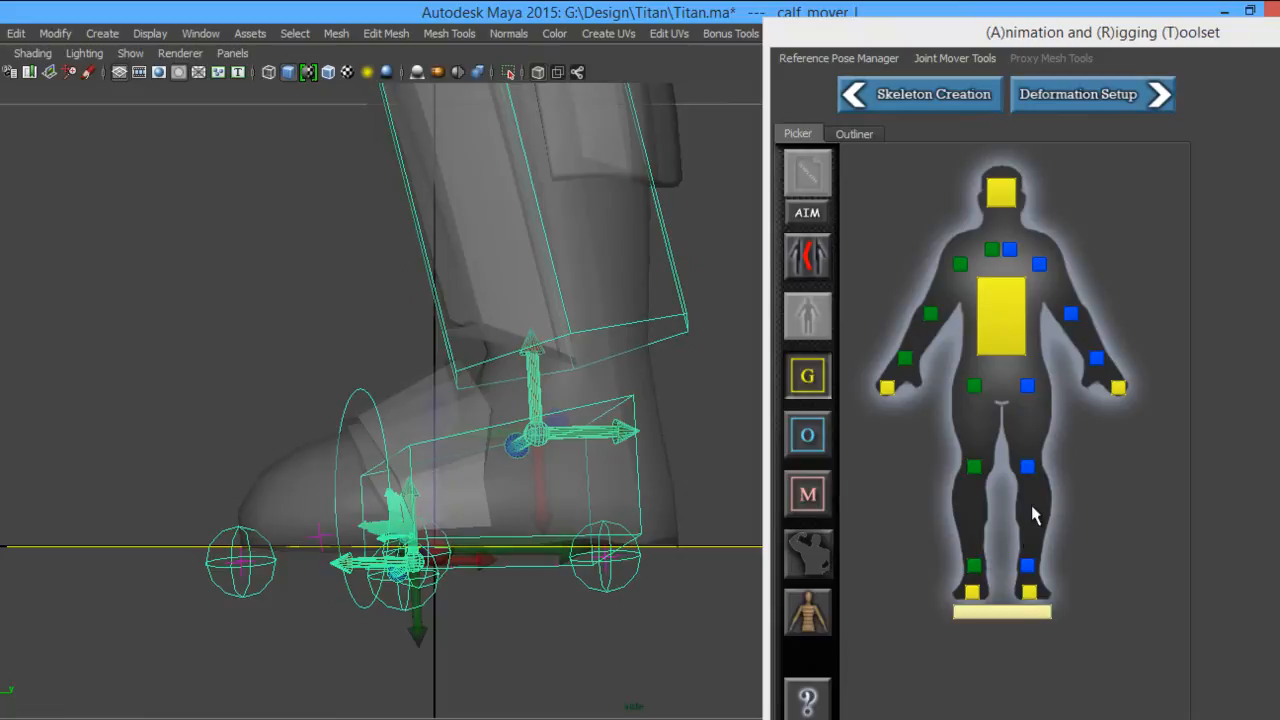
# Select the left foot mover and rotate it until the foot controls lie level with the ground.
pyautogui.click(1028, 567)
pyautogui.keyDown('alt'); pyautogui.moveTo(550, 380); pyautogui.dragTo(500, 368, button='middle'); pyautogui.keyUp('alt')
pyautogui.moveTo(484, 350); pyautogui.dragTo(493, 362)
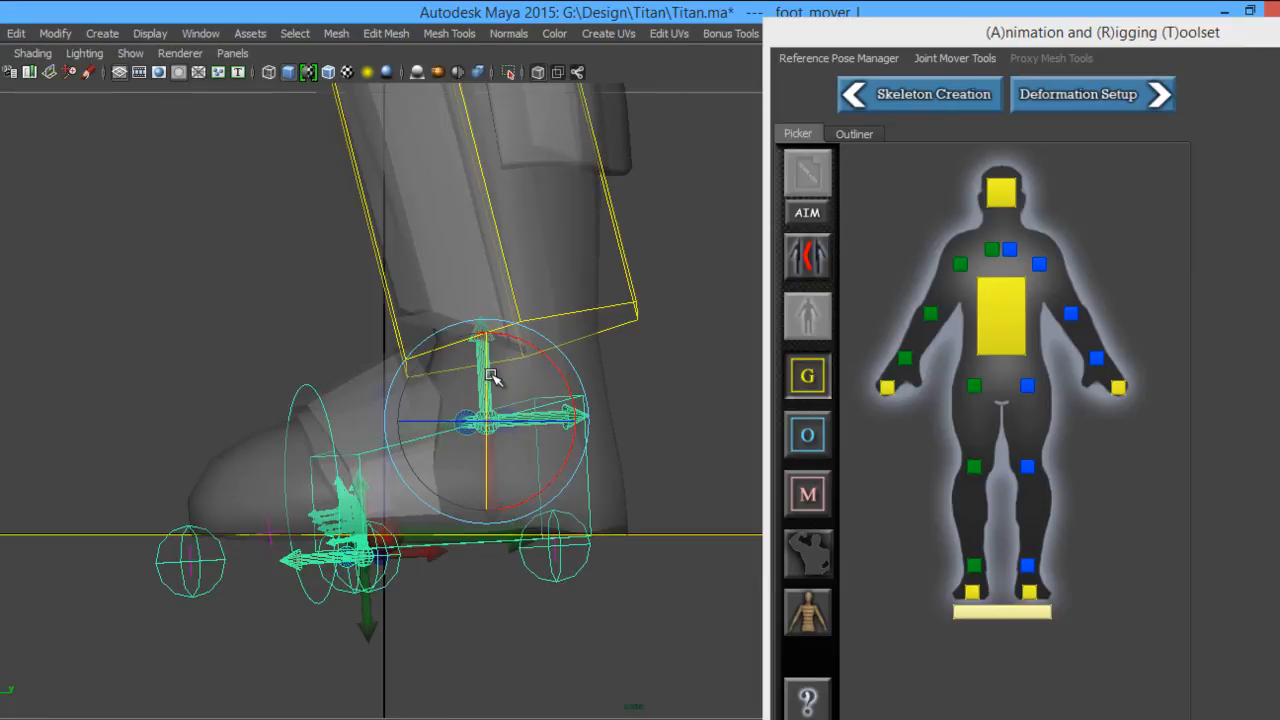
pyautogui.moveTo(528, 343); pyautogui.dragTo(533, 349)
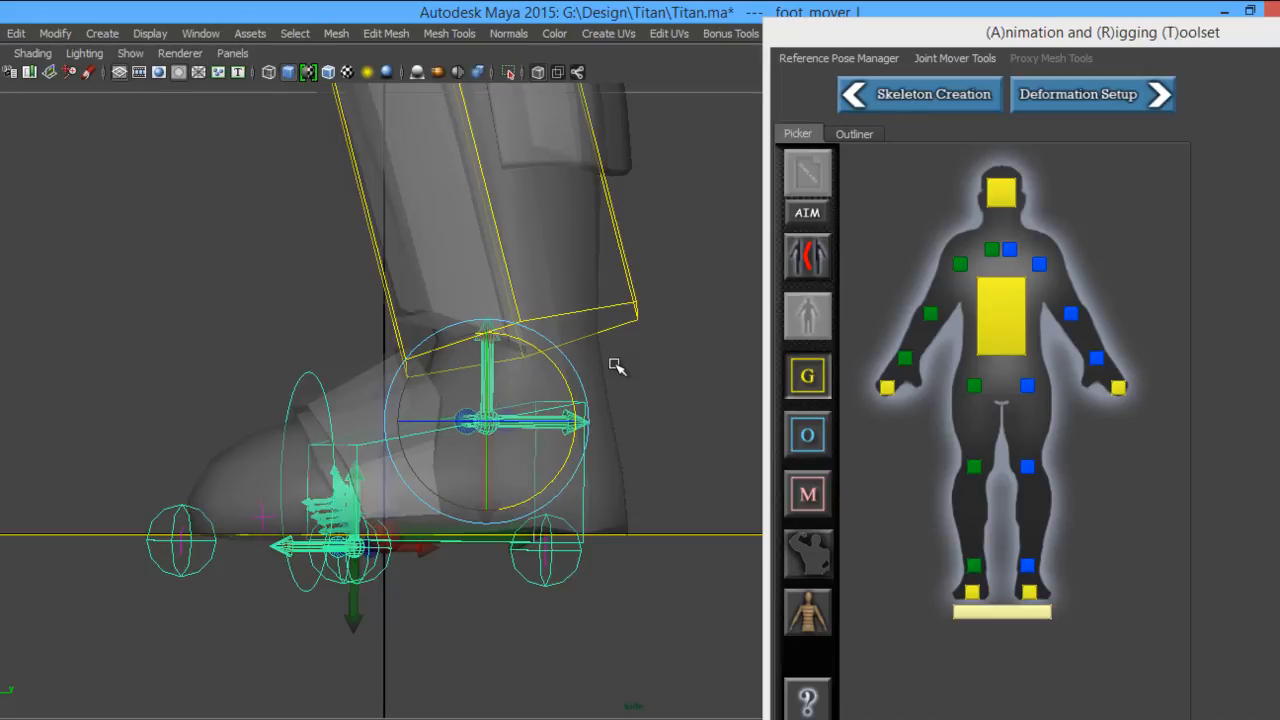
# Inspect the left foot and ankle in the perspective view with X-Ray and Wireframe on Shaded turned on.
pyautogui.press('space')
pyautogui.press('space')
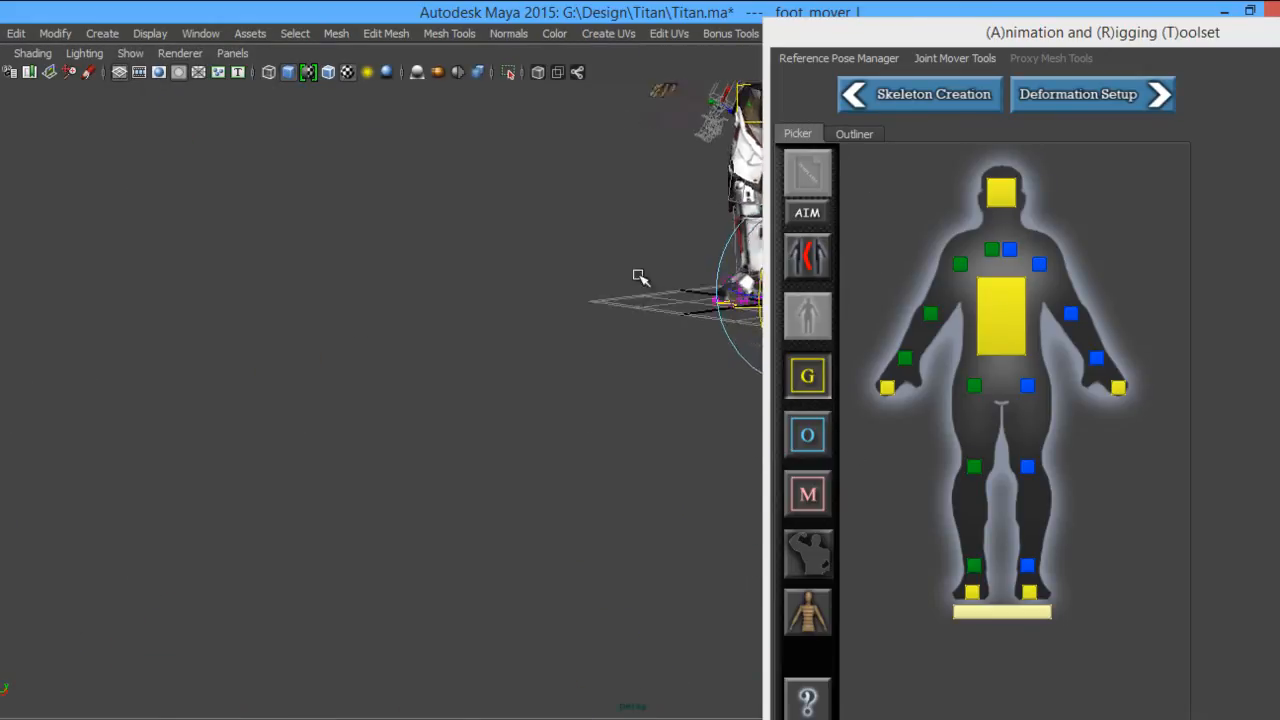
pyautogui.press('f')
pyautogui.keyDown('alt'); pyautogui.moveTo(394, 271); pyautogui.dragTo(457, 309); pyautogui.keyUp('alt')
pyautogui.keyDown('alt'); pyautogui.moveTo(545, 258); pyautogui.dragTo(329, 257, button='middle'); pyautogui.keyUp('alt')
pyautogui.moveTo(400, 259)
pyautogui.keyDown('alt'); pyautogui.mouseDown()
pyautogui.moveTo(372, 251)
pyautogui.moveTo(382, 244)
pyautogui.mouseUp(); pyautogui.keyUp('alt')
pyautogui.click(546, 72)
pyautogui.keyDown('alt'); pyautogui.moveTo(330, 380); pyautogui.dragTo(455, 404); pyautogui.keyUp('alt')
pyautogui.moveTo(388, 368)
pyautogui.keyDown('alt'); pyautogui.mouseDown()
pyautogui.moveTo(560, 401)
pyautogui.moveTo(563, 391)
pyautogui.moveTo(622, 462)
pyautogui.mouseUp(); pyautogui.keyUp('alt')
pyautogui.click(327, 72)
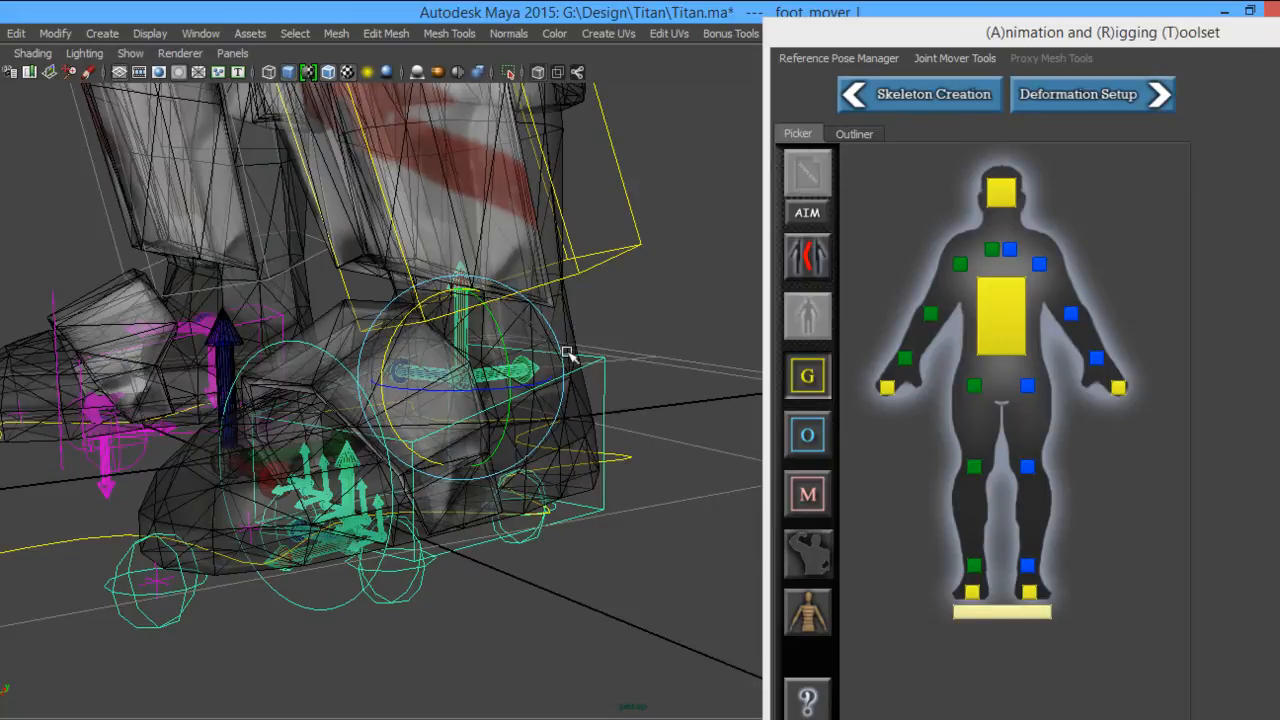
pyautogui.keyDown('alt'); pyautogui.moveTo(540, 252); pyautogui.dragTo(554, 411, button='middle'); pyautogui.keyUp('alt')
pyautogui.keyDown('alt'); pyautogui.moveTo(554, 411); pyautogui.dragTo(653, 497, button='right'); pyautogui.keyUp('alt')
pyautogui.keyDown('alt'); pyautogui.moveTo(572, 462); pyautogui.dragTo(609, 359, button='middle'); pyautogui.keyUp('alt')
pyautogui.keyDown('alt'); pyautogui.moveTo(457, 427); pyautogui.dragTo(418, 434); pyautogui.keyUp('alt')
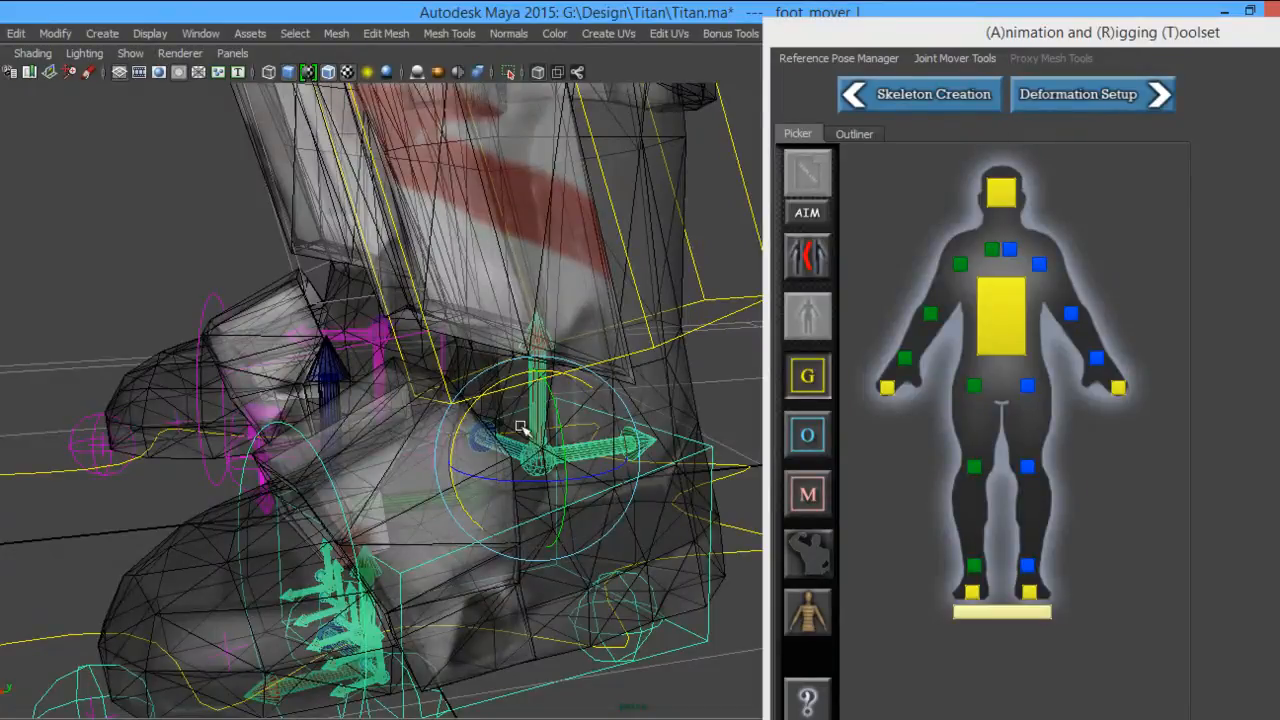
# Return to the side view and move the left foot mover back and slightly up toward the ankle.
pyautogui.press('space')
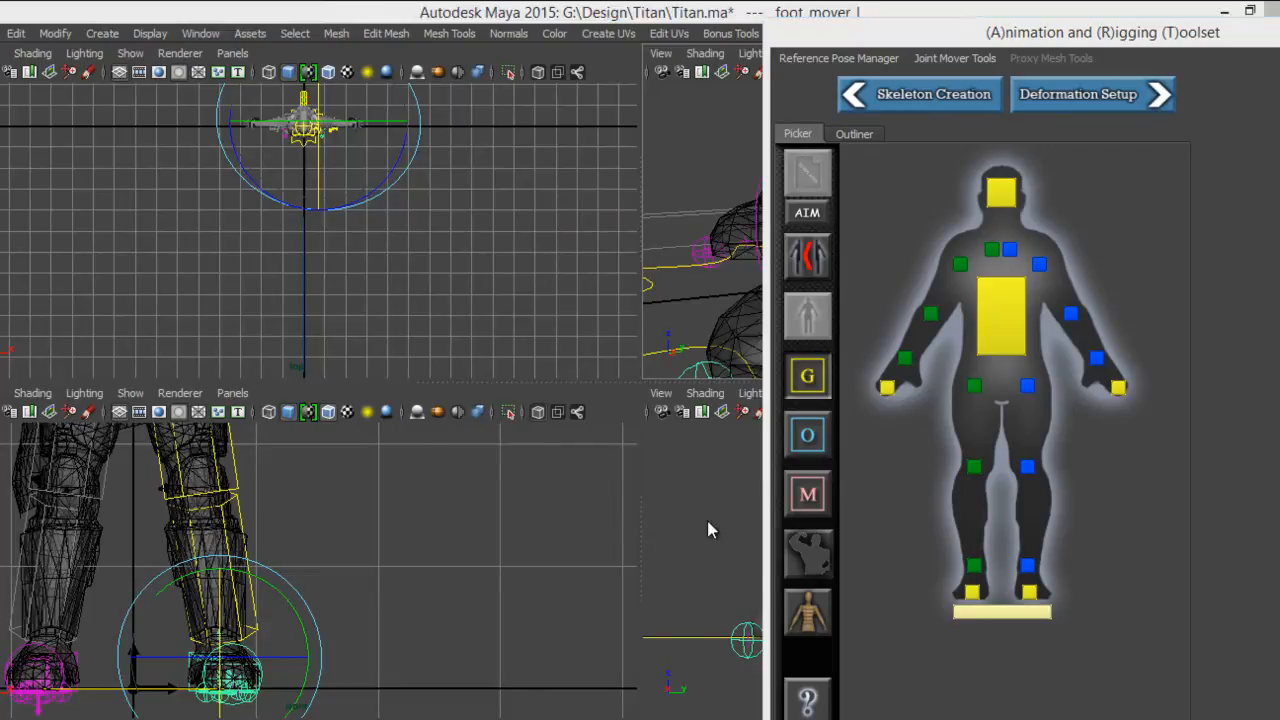
pyautogui.press('space')
pyautogui.keyDown('alt'); pyautogui.moveTo(530, 381); pyautogui.dragTo(565, 328, button='middle'); pyautogui.keyUp('alt')
pyautogui.press('w')
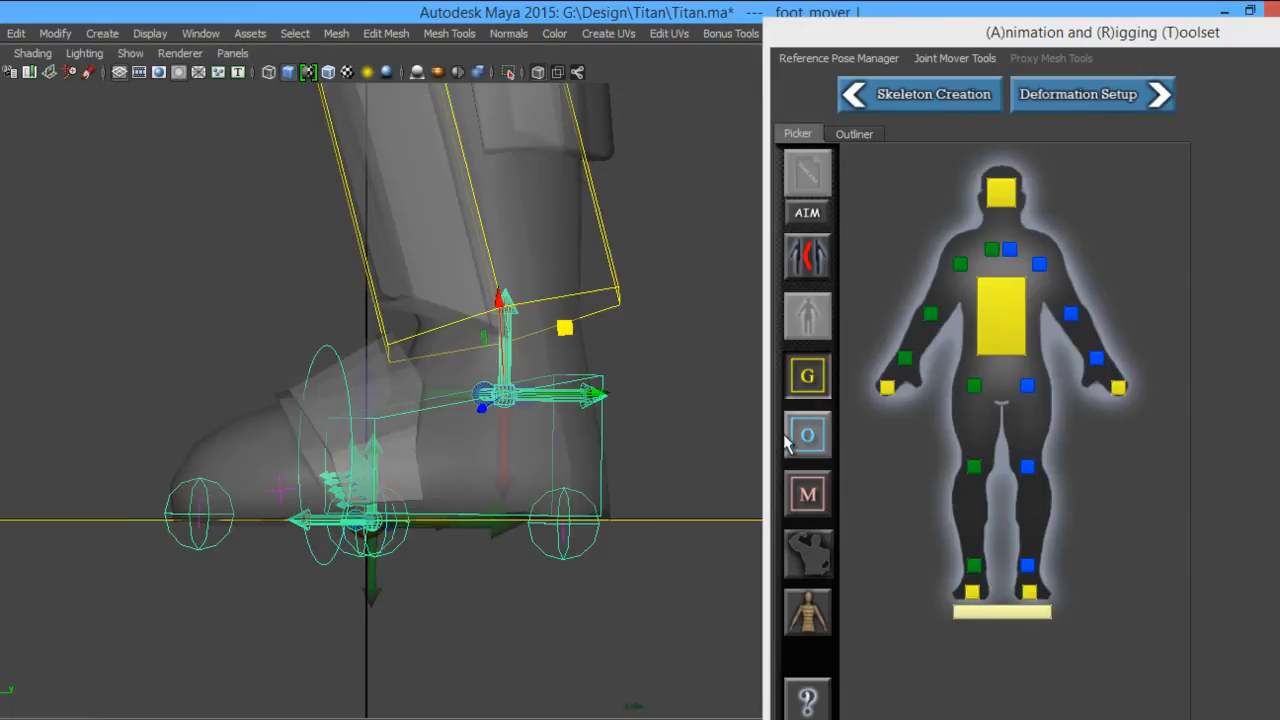
# Switch to the offset movers, raise the left foot's offset mover to the ankle, and switch back to the global movers.
pyautogui.click(820, 452)
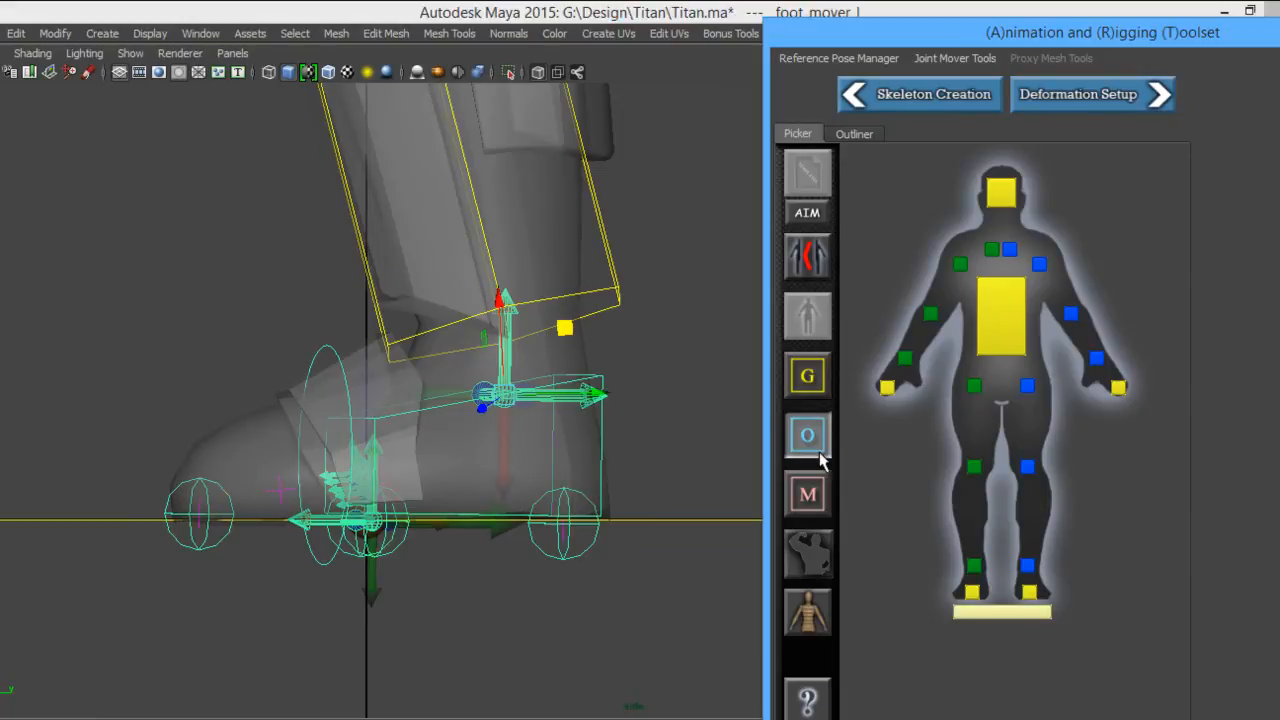
pyautogui.click(1028, 566)
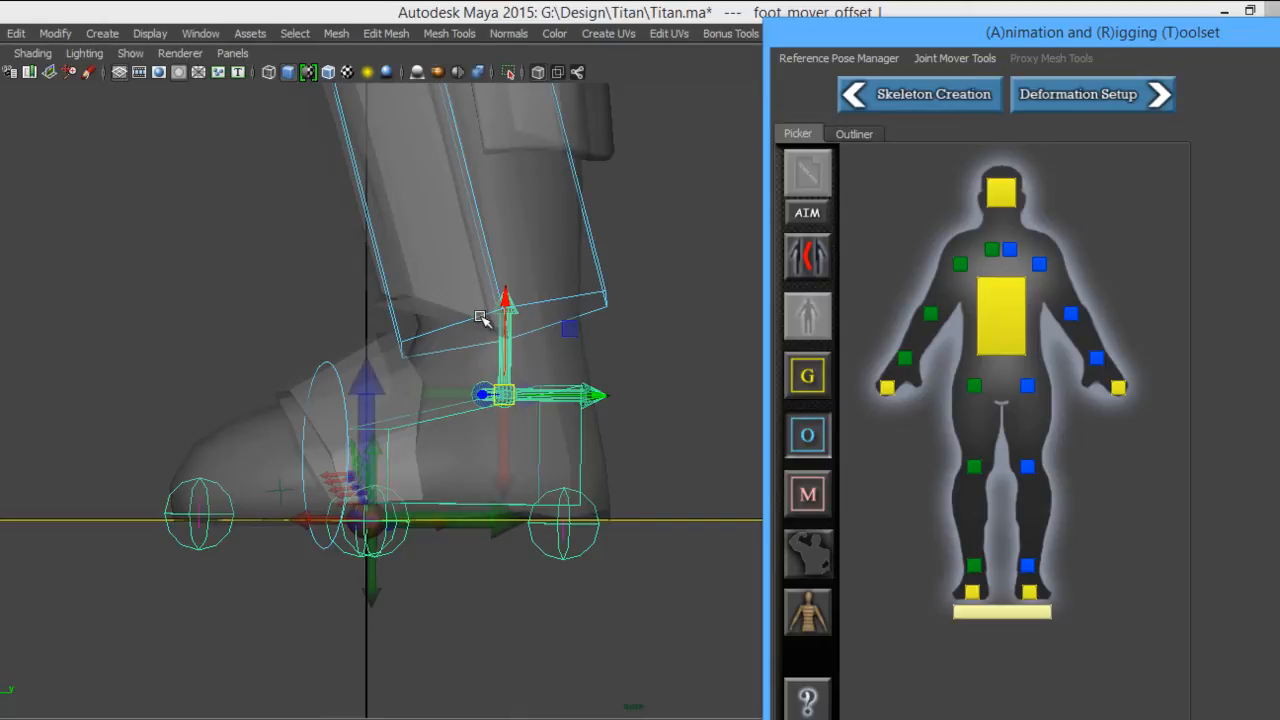
pyautogui.moveTo(567, 330); pyautogui.dragTo(568, 277)
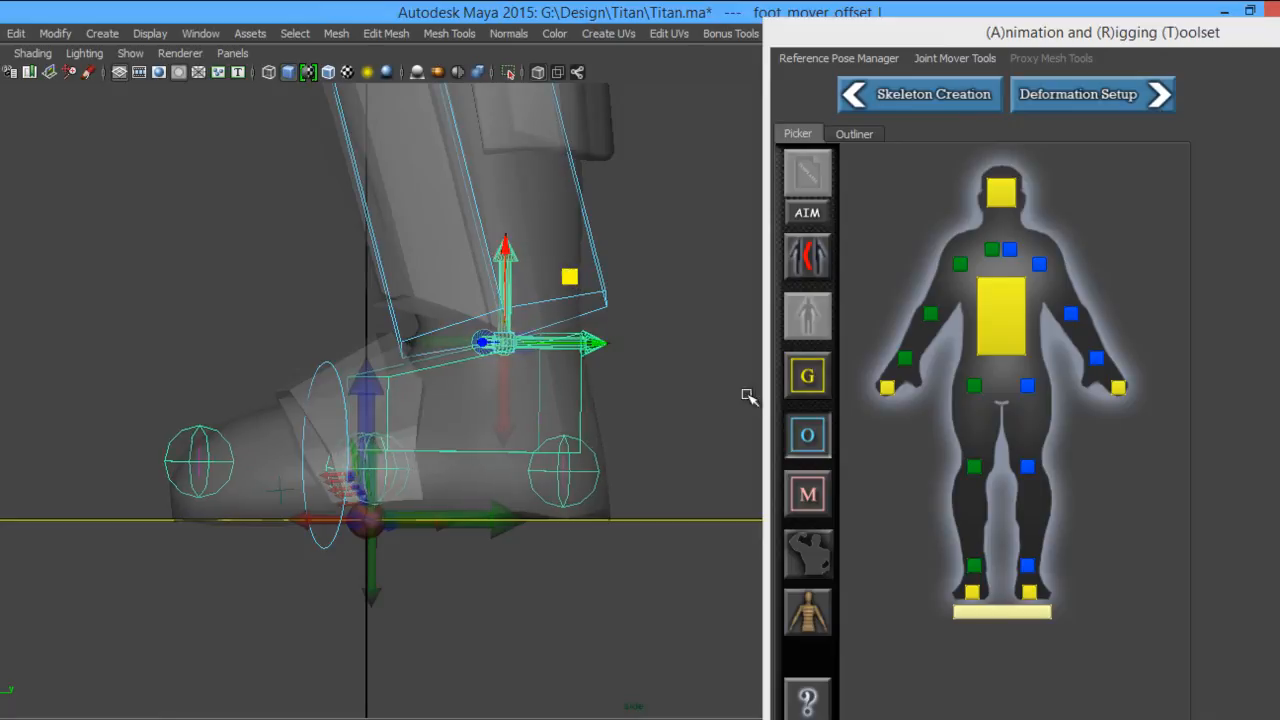
pyautogui.click(796, 384)
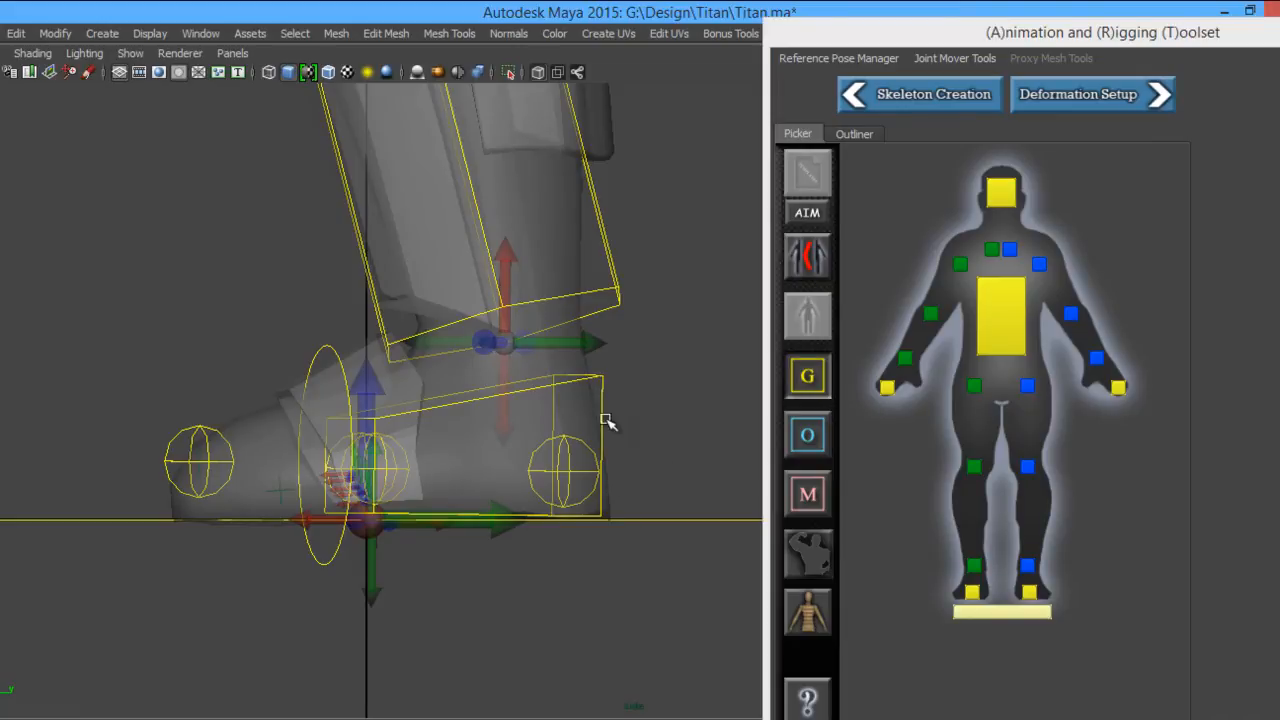
# View the left foot from above in the perspective view and select its toe pivot mover.
pyautogui.press('space')
pyautogui.press('space')
pyautogui.keyDown('alt'); pyautogui.moveTo(545, 335); pyautogui.dragTo(507, 425); pyautogui.keyUp('alt')
pyautogui.keyDown('alt'); pyautogui.moveTo(507, 425); pyautogui.dragTo(357, 414, button='right'); pyautogui.keyUp('alt')
pyautogui.keyDown('alt'); pyautogui.moveTo(357, 414); pyautogui.dragTo(420, 400); pyautogui.keyUp('alt')
pyautogui.keyDown('alt'); pyautogui.moveTo(420, 400); pyautogui.dragTo(534, 257, button='middle'); pyautogui.keyUp('alt')
pyautogui.keyDown('alt'); pyautogui.moveTo(534, 257); pyautogui.dragTo(612, 310, button='right'); pyautogui.keyUp('alt')
pyautogui.keyDown('alt'); pyautogui.moveTo(612, 310); pyautogui.dragTo(522, 354, button='middle'); pyautogui.keyUp('alt')
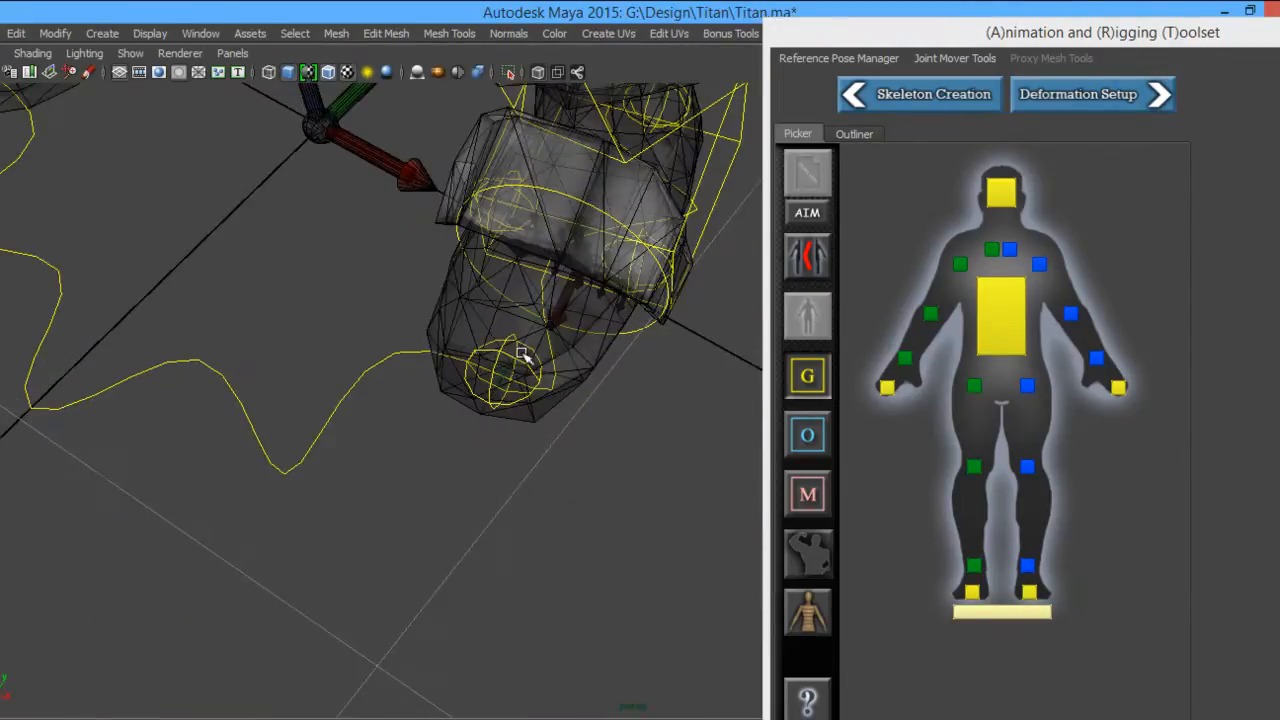
pyautogui.click(503, 401)
pyautogui.keyDown('alt'); pyautogui.moveTo(526, 440); pyautogui.dragTo(555, 453); pyautogui.keyUp('alt')
# Add the side and heel pivot movers to the selection in the side view and try to lower them together.
pyautogui.press('space')
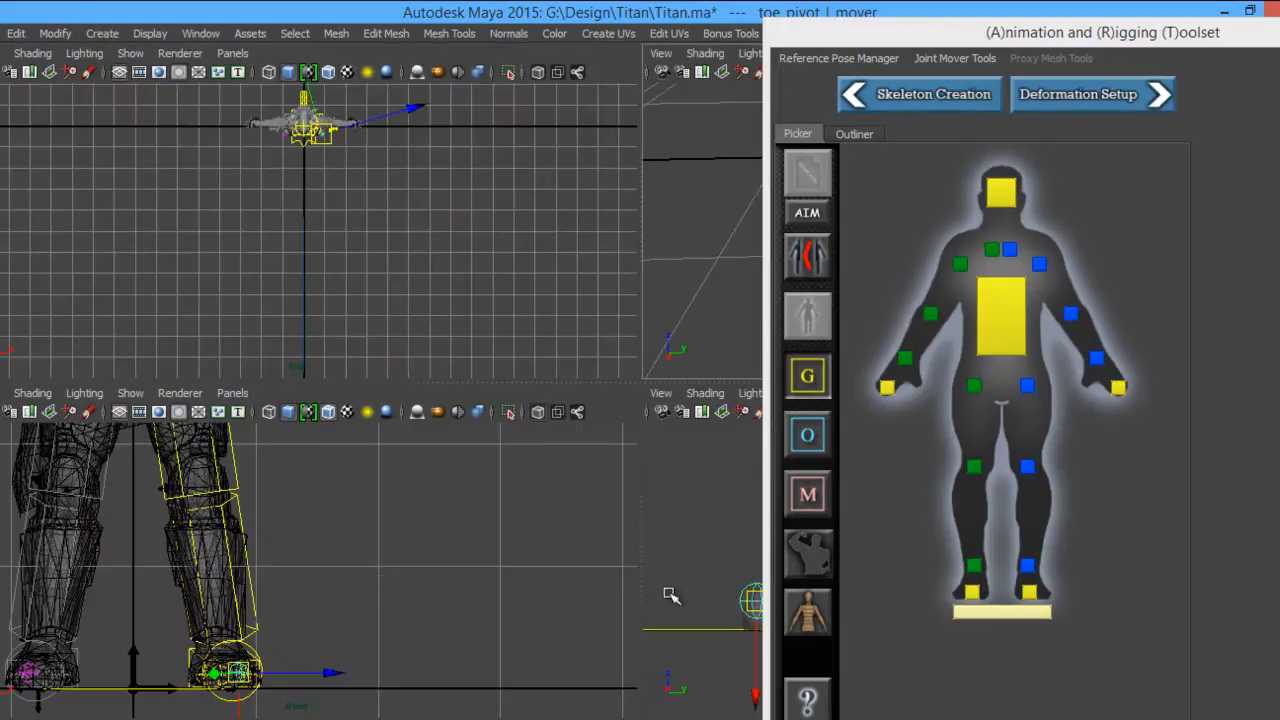
pyautogui.press('space')
pyautogui.keyDown('alt'); pyautogui.moveTo(529, 434); pyautogui.dragTo(393, 441); pyautogui.keyUp('alt')
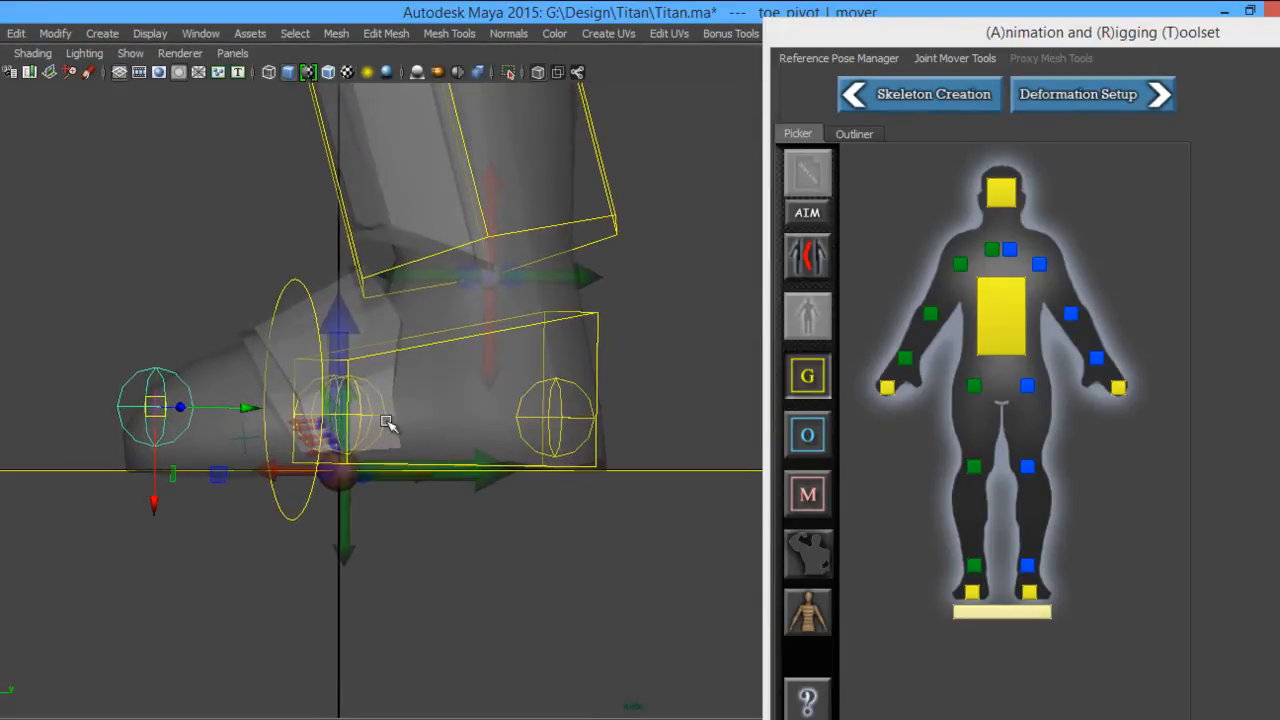
pyautogui.click(378, 440)
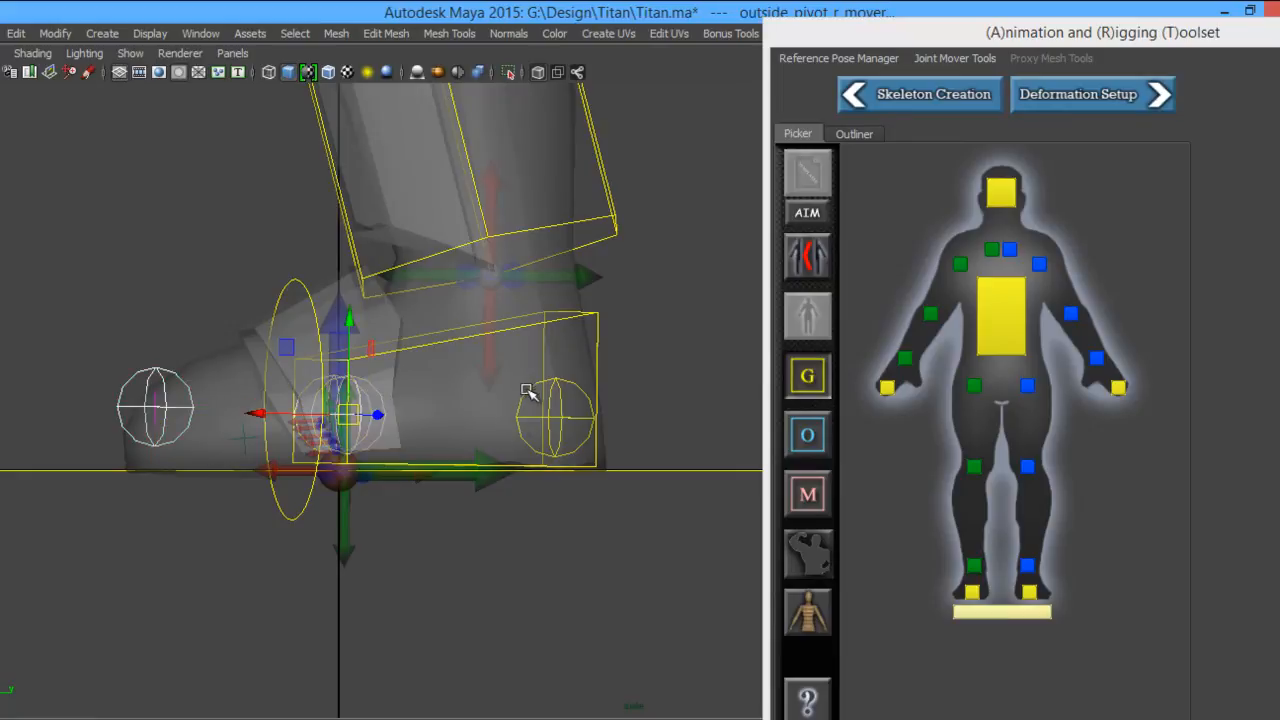
pyautogui.moveTo(531, 432); pyautogui.dragTo(533, 433)
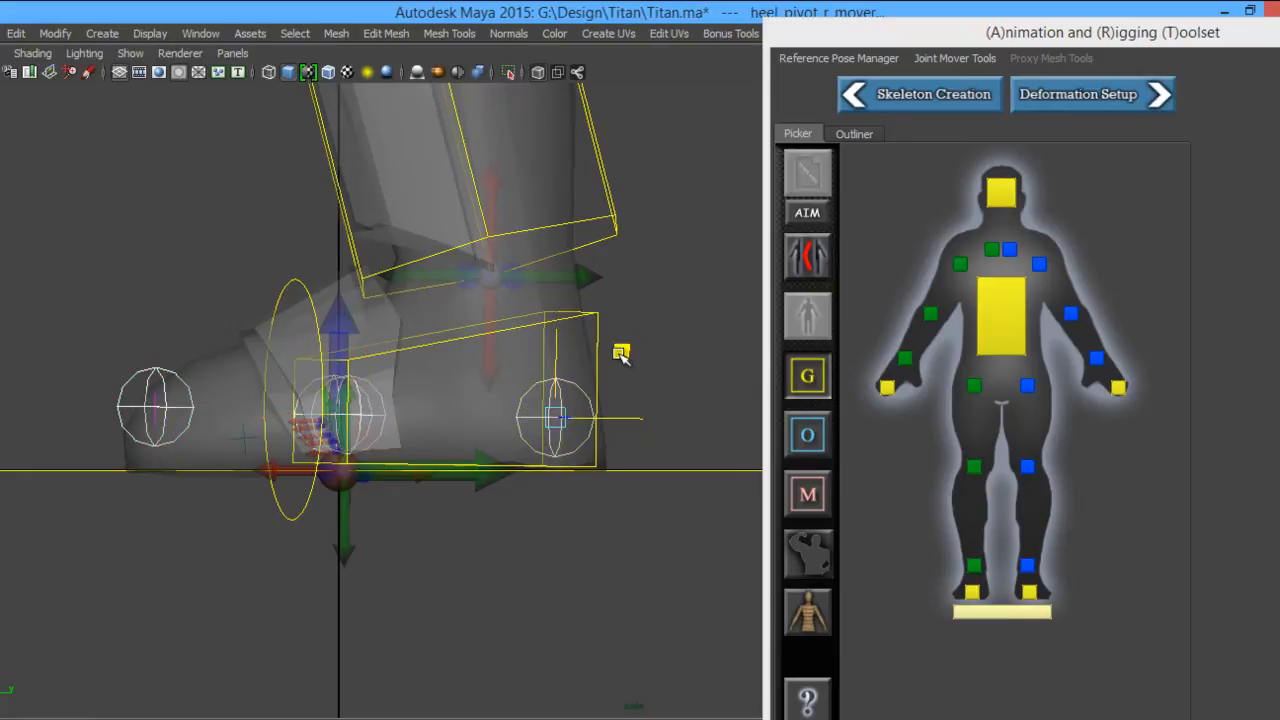
pyautogui.click(554, 322)
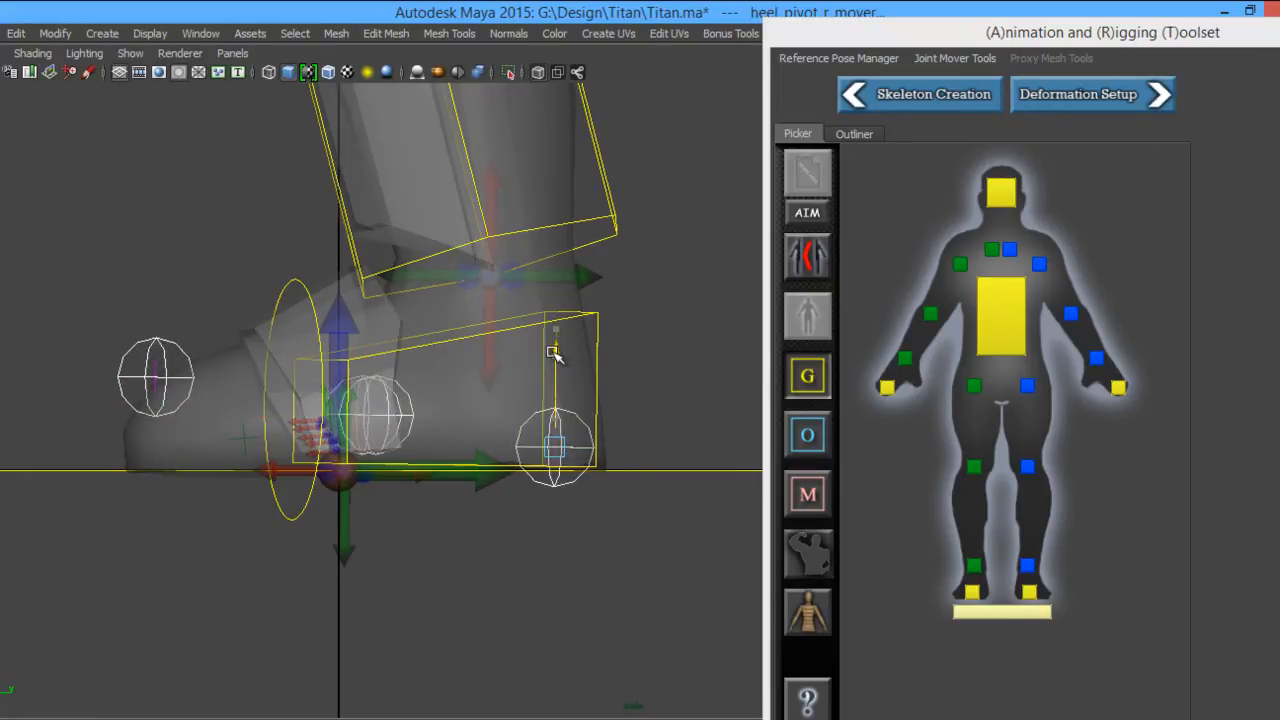
# Set the Move tool's axis to World and lower the selected foot pivot movers to the ground line.
pyautogui.moveTo(1043, 34); pyautogui.dragTo(549, 498)
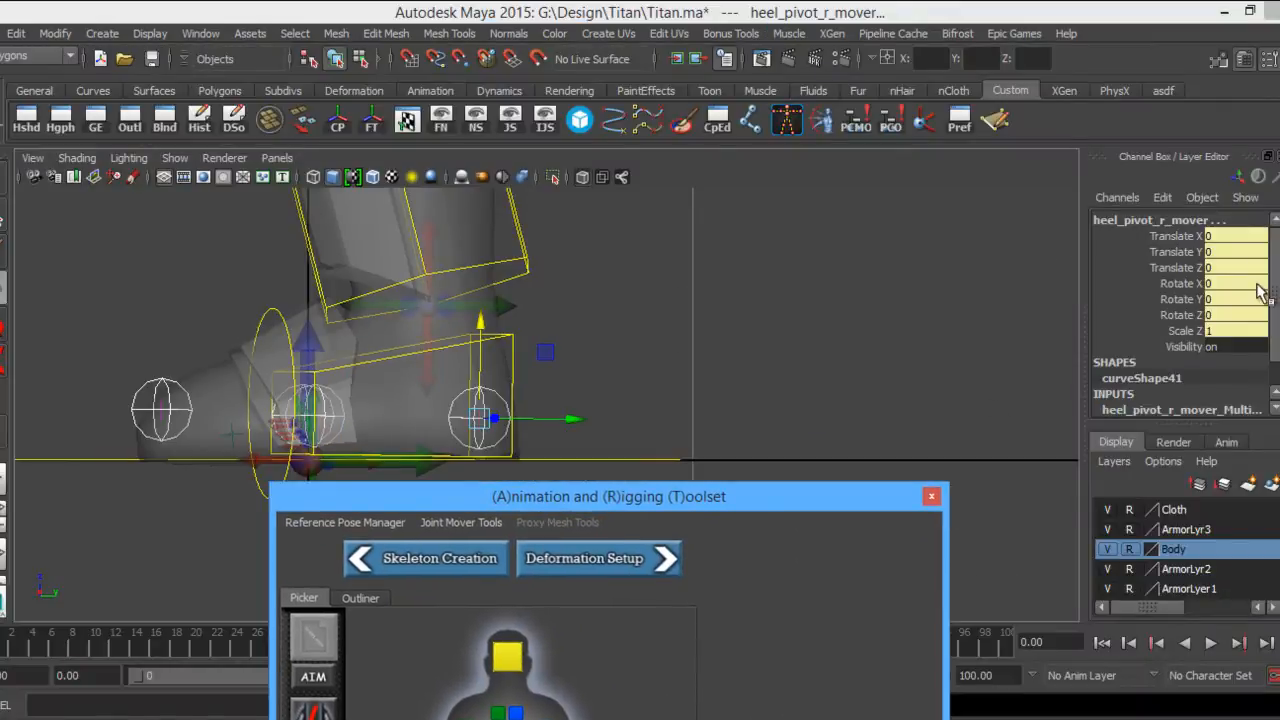
pyautogui.click(1271, 59)
pyautogui.click(1010, 256)
pyautogui.click(381, 320)
pyautogui.moveTo(382, 320); pyautogui.dragTo(386, 350)
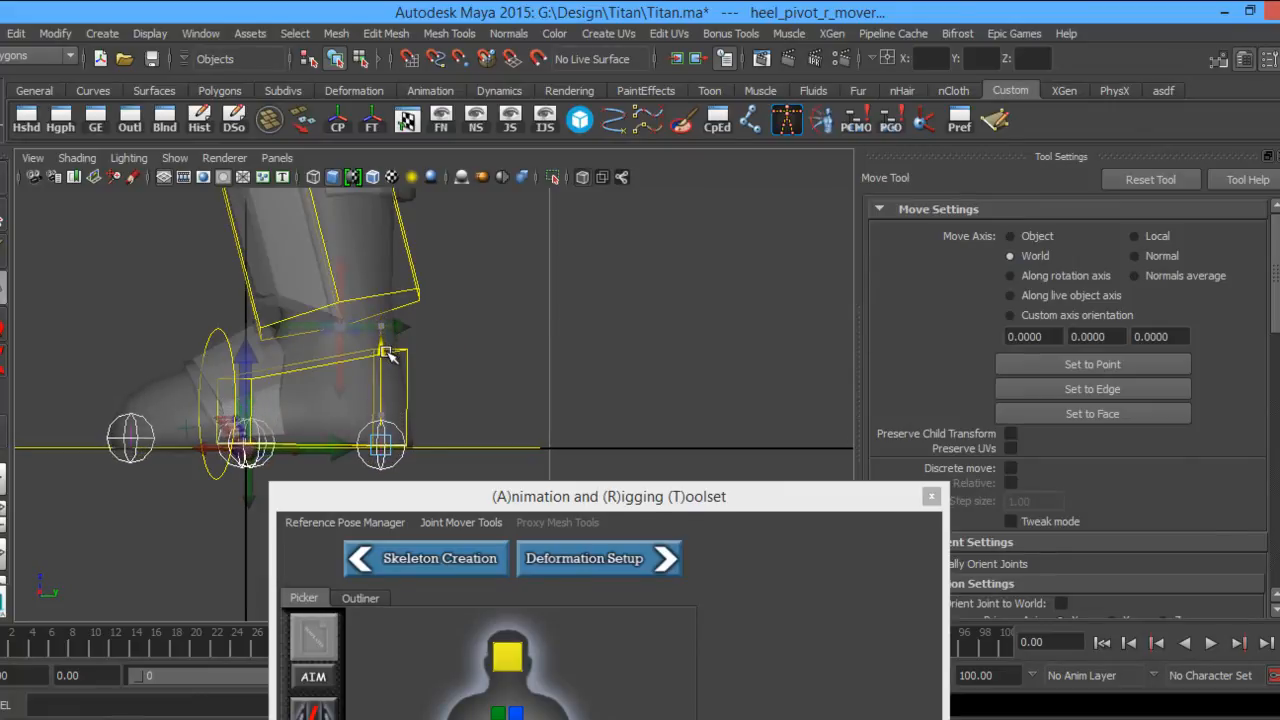
# Select a side pivot mover on the left foot in the perspective view and nudge it to fit the foot's edge.
pyautogui.press('space')
pyautogui.press('space')
pyautogui.keyDown('alt'); pyautogui.moveTo(655, 289); pyautogui.dragTo(400, 371); pyautogui.keyUp('alt')
pyautogui.keyDown('alt'); pyautogui.moveTo(400, 371); pyautogui.dragTo(348, 275, button='middle'); pyautogui.keyUp('alt')
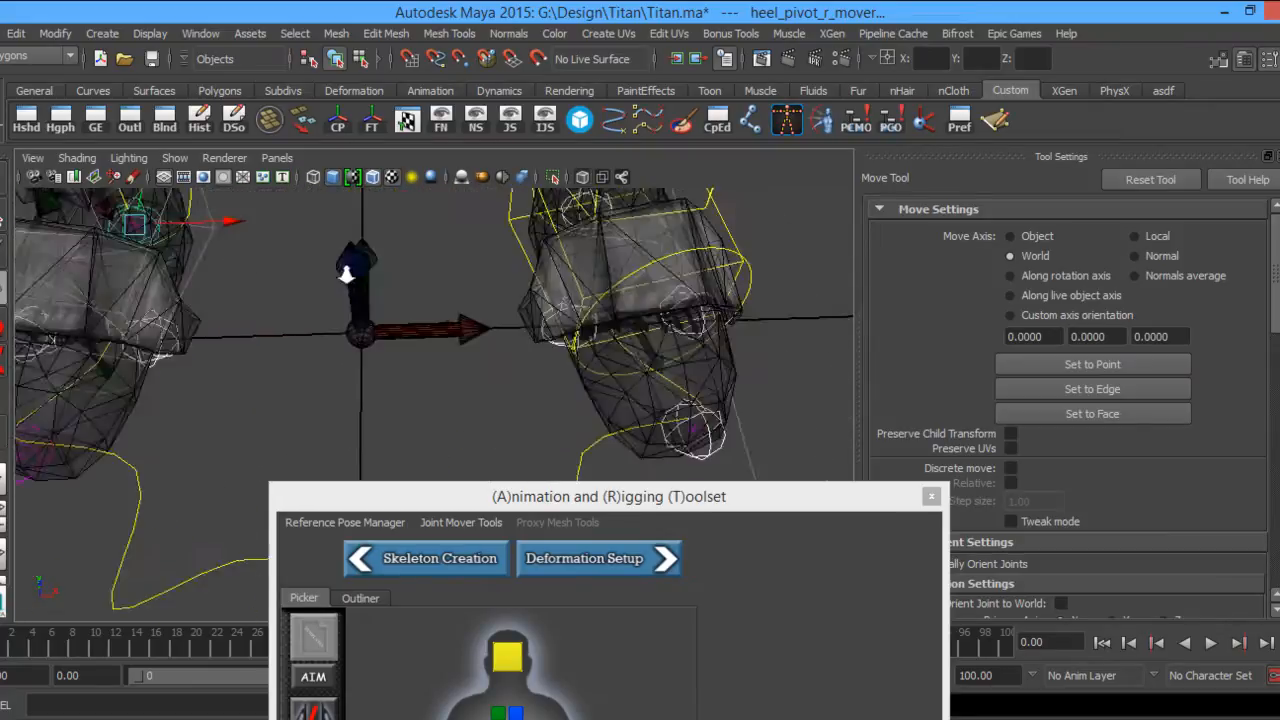
pyautogui.keyDown('alt'); pyautogui.moveTo(348, 275); pyautogui.dragTo(637, 331, button='right'); pyautogui.keyUp('alt')
pyautogui.keyDown('alt'); pyautogui.moveTo(637, 331); pyautogui.dragTo(657, 300); pyautogui.keyUp('alt')
pyautogui.keyDown('alt'); pyautogui.moveTo(657, 300); pyautogui.dragTo(527, 362, button='middle'); pyautogui.keyUp('alt')
pyautogui.click(553, 321)
pyautogui.click(553, 321)
pyautogui.keyDown('alt'); pyautogui.moveTo(555, 335); pyautogui.dragTo(518, 389); pyautogui.keyUp('alt')
pyautogui.moveTo(588, 285); pyautogui.dragTo(570, 292)
# Select the left foot's heel pivot mover in the perspective view and slide it along the ground plane to fit the heel.
pyautogui.keyDown('alt'); pyautogui.moveTo(286, 287); pyautogui.dragTo(449, 300); pyautogui.keyUp('alt')
pyautogui.keyDown('alt'); pyautogui.moveTo(449, 300); pyautogui.dragTo(530, 318, button='right'); pyautogui.keyUp('alt')
pyautogui.keyDown('alt'); pyautogui.moveTo(530, 318); pyautogui.dragTo(625, 322, button='middle'); pyautogui.keyUp('alt')
pyautogui.keyDown('alt'); pyautogui.moveTo(625, 322); pyautogui.dragTo(526, 324); pyautogui.keyUp('alt')
pyautogui.click(343, 345)
pyautogui.click(330, 362)
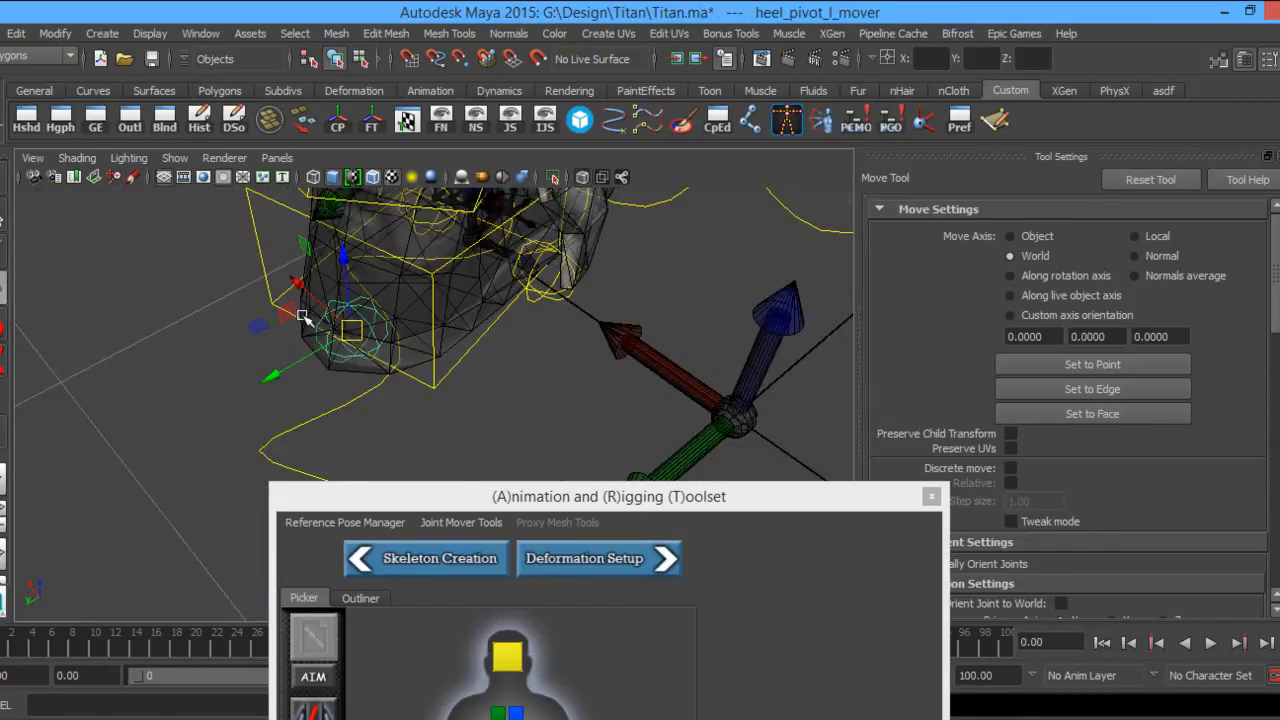
pyautogui.moveTo(251, 322); pyautogui.dragTo(511, 354)
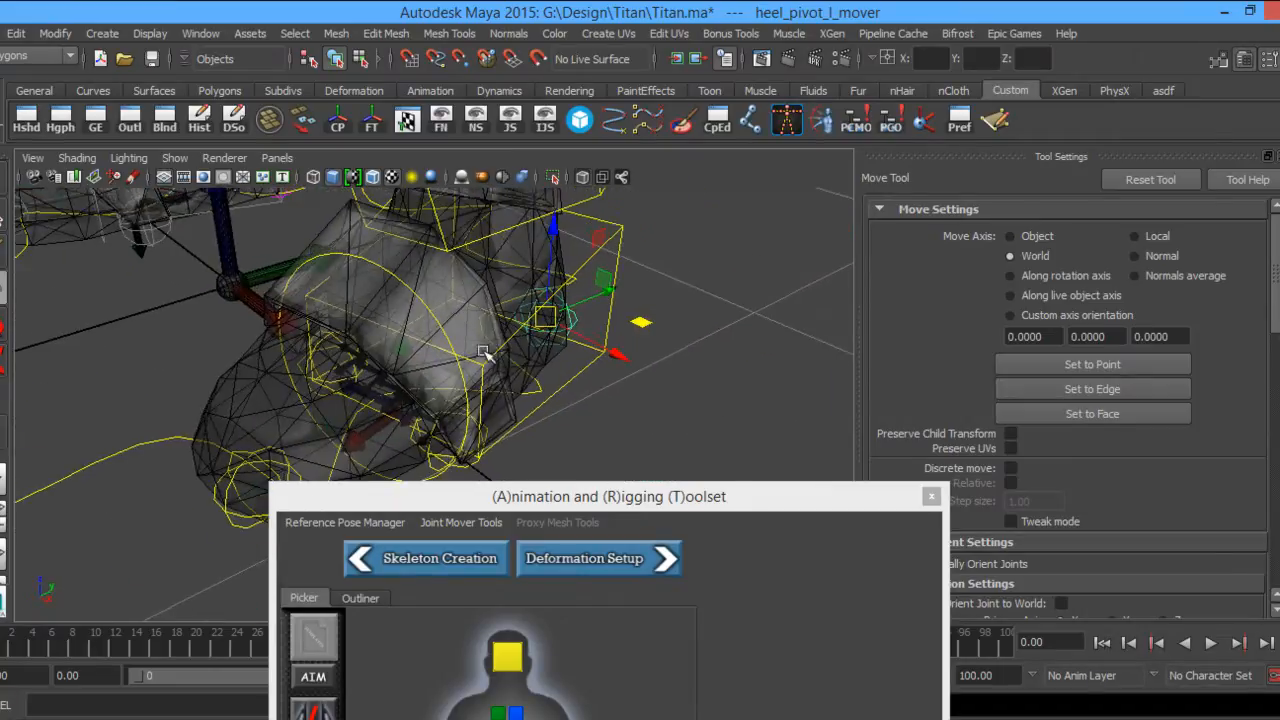
# Select the left foot's outside pivot mover and slide it along the ground plane to fit the foot's outer edge.
pyautogui.click(439, 461)
pyautogui.keyDown('alt'); pyautogui.moveTo(489, 457); pyautogui.dragTo(512, 440); pyautogui.keyUp('alt')
pyautogui.keyDown('alt'); pyautogui.moveTo(512, 440); pyautogui.dragTo(506, 415, button='middle'); pyautogui.keyUp('alt')
pyautogui.keyDown('alt'); pyautogui.moveTo(506, 415); pyautogui.dragTo(556, 366); pyautogui.keyUp('alt')
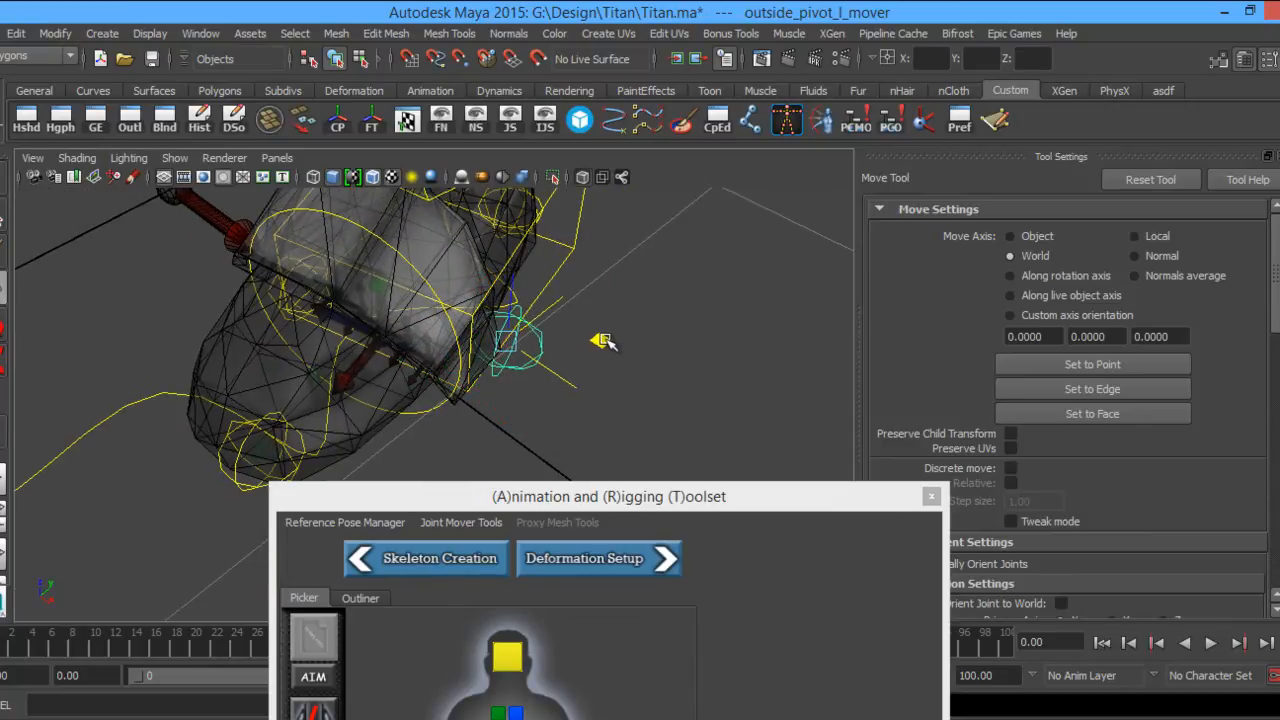
# Select the left foot's toe pivot mover and adjust it to fit the front of the foot.
pyautogui.keyDown('alt'); pyautogui.moveTo(609, 343); pyautogui.dragTo(307, 461); pyautogui.keyUp('alt')
pyautogui.click(257, 480)
pyautogui.click(252, 482)
pyautogui.keyDown('alt'); pyautogui.moveTo(218, 510); pyautogui.dragTo(210, 514); pyautogui.keyUp('alt')
pyautogui.moveTo(361, 449); pyautogui.dragTo(431, 277)
# Expand the viewport to full screen and turn off X-Ray display in the perspective view of the torso.
pyautogui.keyDown('alt'); pyautogui.moveTo(431, 280); pyautogui.dragTo(436, 545, button='middle'); pyautogui.keyUp('alt')
pyautogui.keyDown('alt'); pyautogui.moveTo(423, 371); pyautogui.dragTo(1278, 200); pyautogui.keyUp('alt')
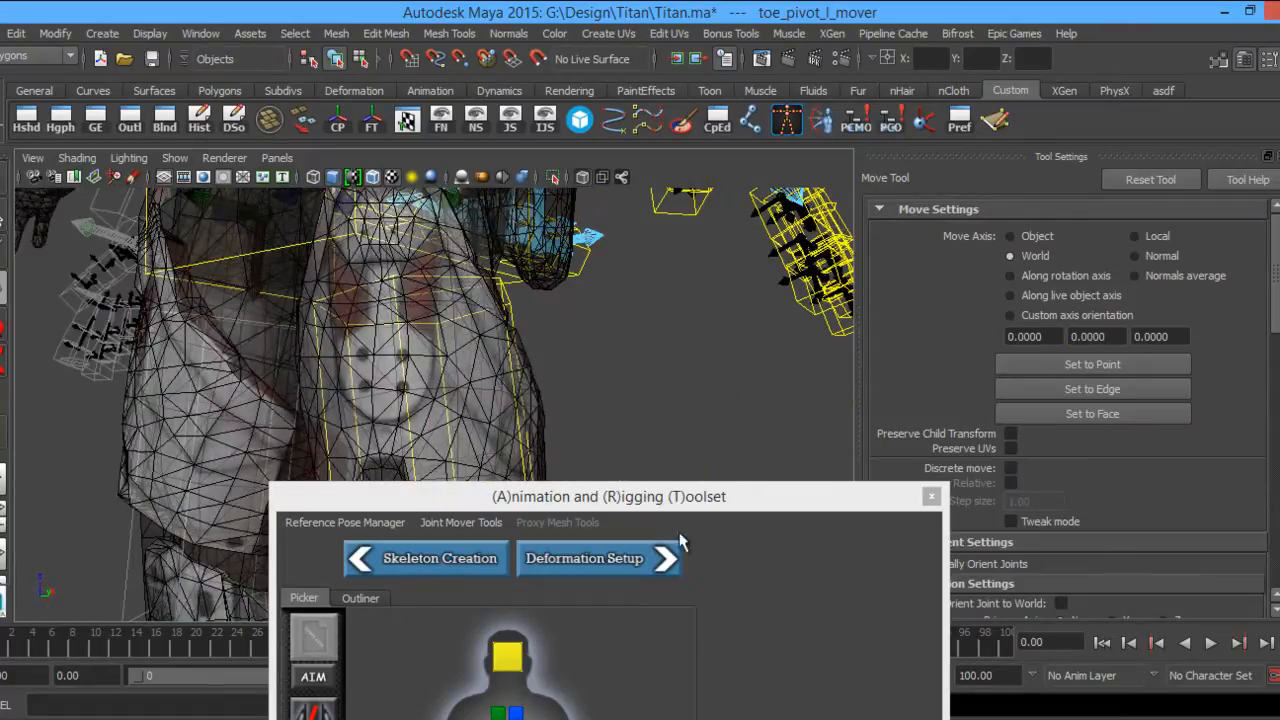
pyautogui.keyDown('alt'); pyautogui.moveTo(525, 362); pyautogui.dragTo(349, 391, button='right'); pyautogui.keyUp('alt')
pyautogui.hotkey('ctrl', 'space')
pyautogui.keyDown('alt'); pyautogui.moveTo(509, 391); pyautogui.dragTo(472, 329); pyautogui.keyUp('alt')
pyautogui.keyDown('alt'); pyautogui.moveTo(618, 262); pyautogui.dragTo(354, 552, button='middle'); pyautogui.keyUp('alt')
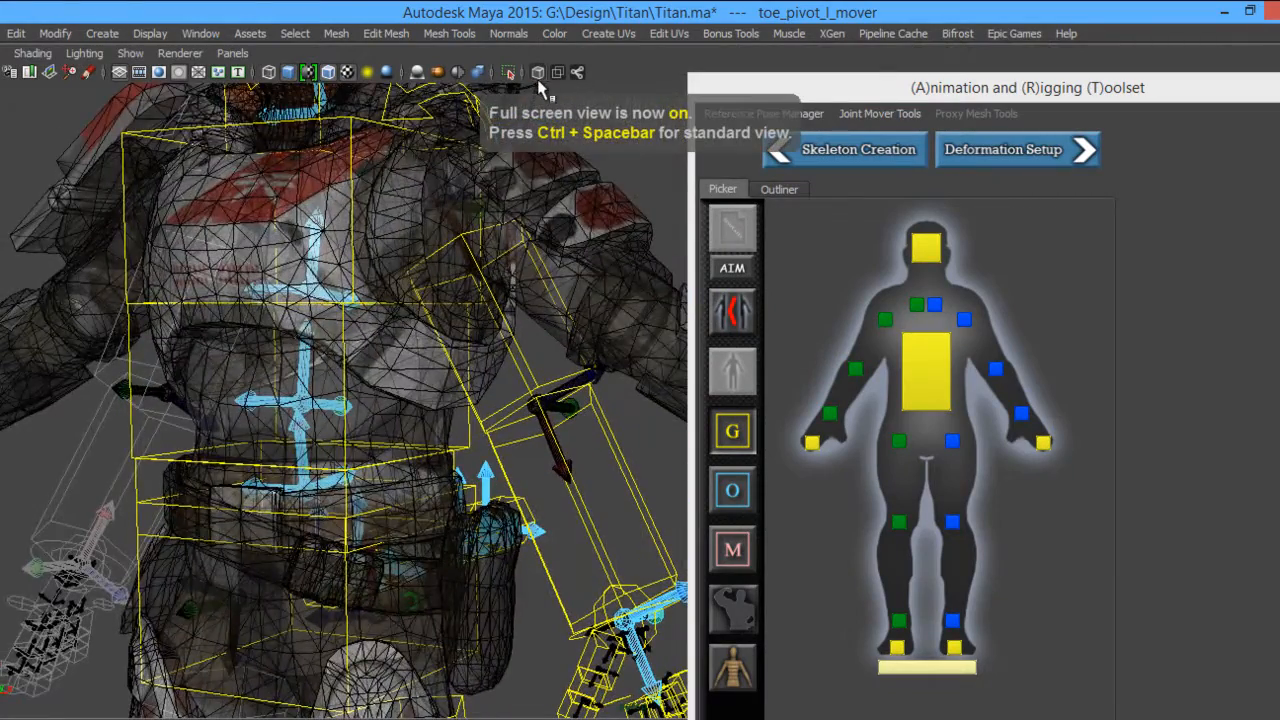
pyautogui.click(541, 76)
pyautogui.keyDown('alt'); pyautogui.moveTo(440, 395); pyautogui.dragTo(366, 423); pyautogui.keyUp('alt')
pyautogui.keyDown('alt'); pyautogui.moveTo(326, 450); pyautogui.dragTo(355, 377, button='middle'); pyautogui.keyUp('alt')
pyautogui.moveTo(357, 378)
pyautogui.keyDown('alt'); pyautogui.mouseDown()
pyautogui.moveTo(509, 371)
pyautogui.moveTo(333, 381)
pyautogui.mouseUp(); pyautogui.keyUp('alt')
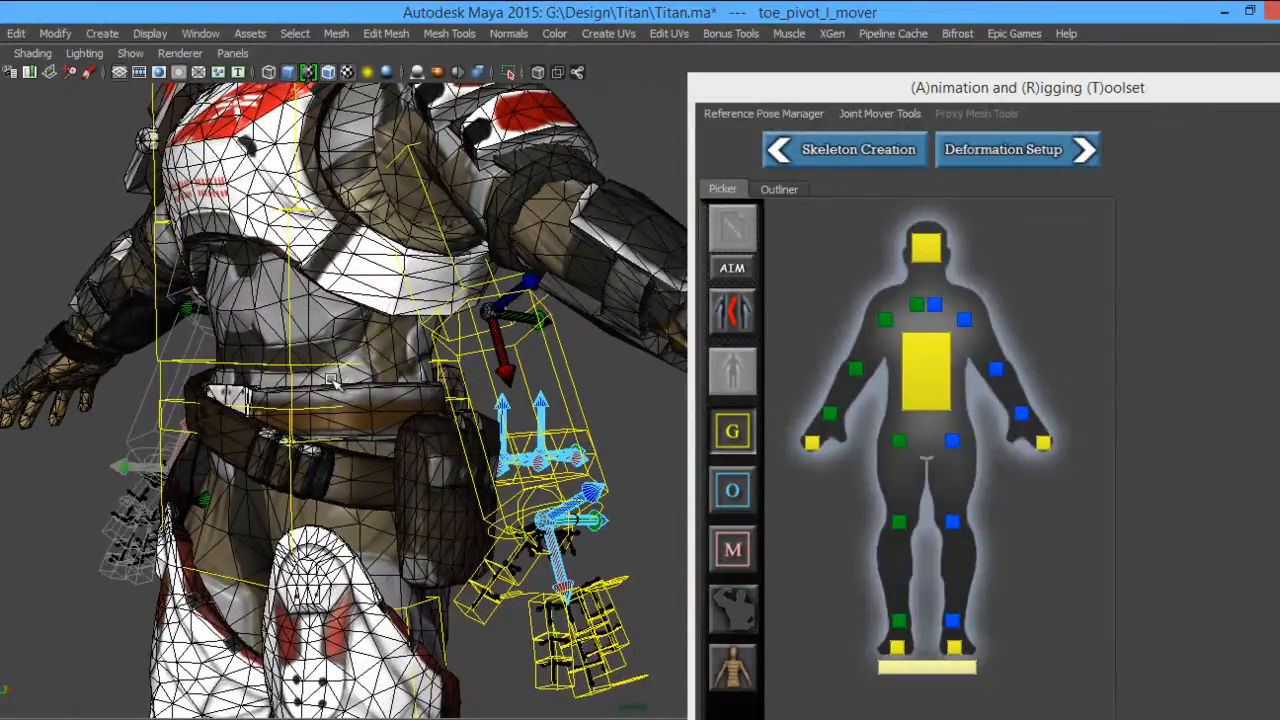
# Switch to the side view, open the torso picker and move the upper spine mover to fit the chest.
pyautogui.press('space')
pyautogui.press('space')
pyautogui.press('space')
pyautogui.press('space')
pyautogui.keyDown('alt'); pyautogui.moveTo(450, 410); pyautogui.dragTo(396, 706, button='middle'); pyautogui.keyUp('alt')
pyautogui.keyDown('alt'); pyautogui.moveTo(362, 345); pyautogui.dragTo(308, 333, button='right'); pyautogui.keyUp('alt')
pyautogui.keyDown('alt'); pyautogui.moveTo(350, 320); pyautogui.dragTo(362, 630, button='middle'); pyautogui.keyUp('alt')
pyautogui.keyDown('alt'); pyautogui.moveTo(428, 190); pyautogui.dragTo(433, 560, button='middle'); pyautogui.keyUp('alt')
pyautogui.keyDown('alt'); pyautogui.moveTo(420, 358); pyautogui.dragTo(445, 656, button='middle'); pyautogui.keyUp('alt')
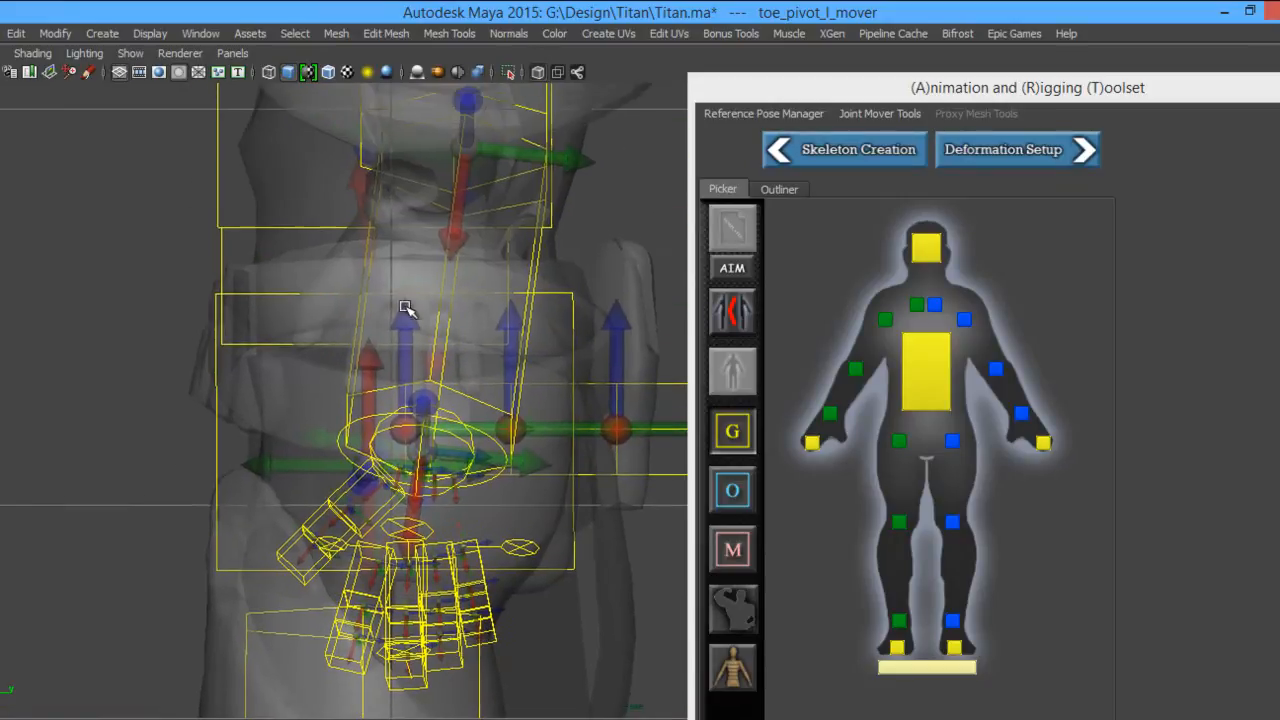
pyautogui.keyDown('alt'); pyautogui.moveTo(409, 312); pyautogui.dragTo(375, 527, button='middle'); pyautogui.keyUp('alt')
pyautogui.keyDown('alt'); pyautogui.moveTo(425, 448); pyautogui.dragTo(409, 436, button='middle'); pyautogui.keyUp('alt')
pyautogui.keyDown('alt'); pyautogui.moveTo(403, 409); pyautogui.dragTo(80, 305, button='right'); pyautogui.keyUp('alt')
pyautogui.keyDown('alt'); pyautogui.moveTo(389, 200); pyautogui.dragTo(324, 378, button='middle'); pyautogui.keyUp('alt')
pyautogui.click(924, 366)
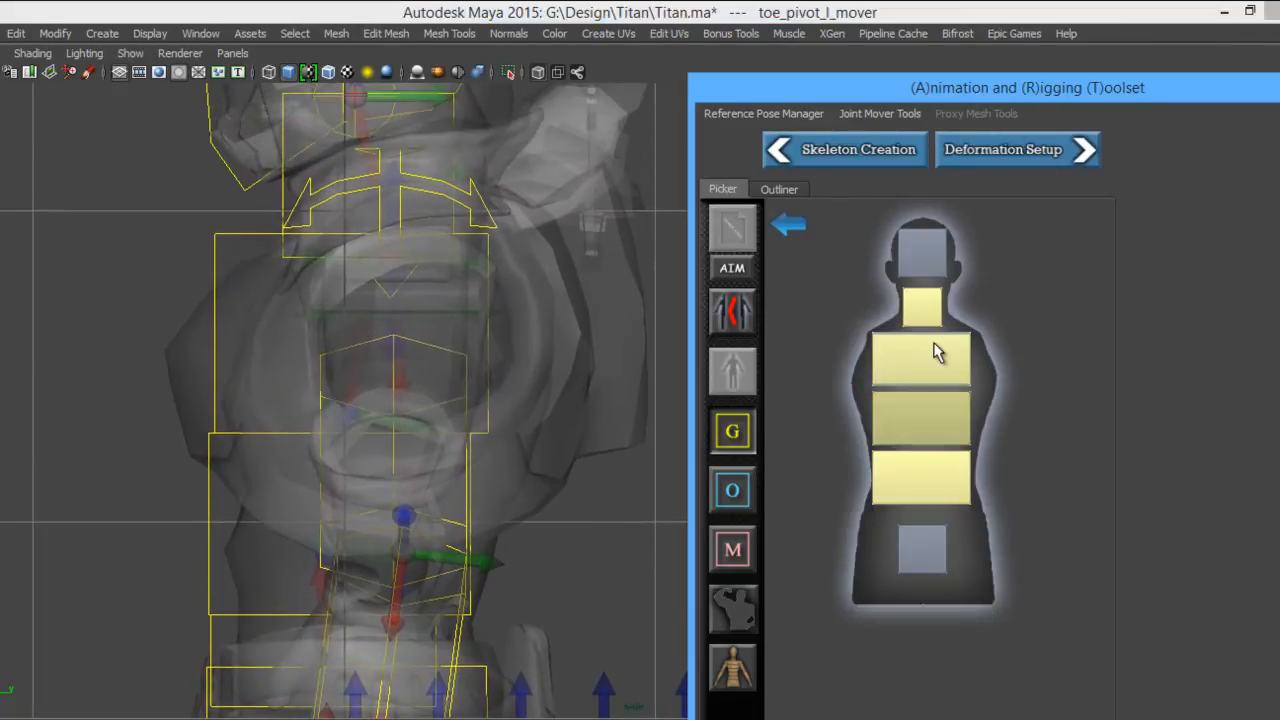
pyautogui.click(937, 360)
pyautogui.moveTo(425, 357); pyautogui.dragTo(455, 337)
# Move the middle spine mover to follow the back in the side view, and readjust the upper spine mover.
pyautogui.click(893, 412)
pyautogui.keyDown('alt'); pyautogui.moveTo(532, 378); pyautogui.dragTo(531, 342, button='middle'); pyautogui.keyUp('alt')
pyautogui.moveTo(394, 455); pyautogui.dragTo(420, 452)
pyautogui.click(952, 373)
pyautogui.click(952, 373)
pyautogui.keyDown('alt'); pyautogui.moveTo(571, 229); pyautogui.dragTo(490, 445, button='middle'); pyautogui.keyUp('alt')
pyautogui.moveTo(480, 466); pyautogui.dragTo(470, 468)
# Select the neck mover in the torso picker and frame the neck and head closely in the side view.
pyautogui.click(907, 315)
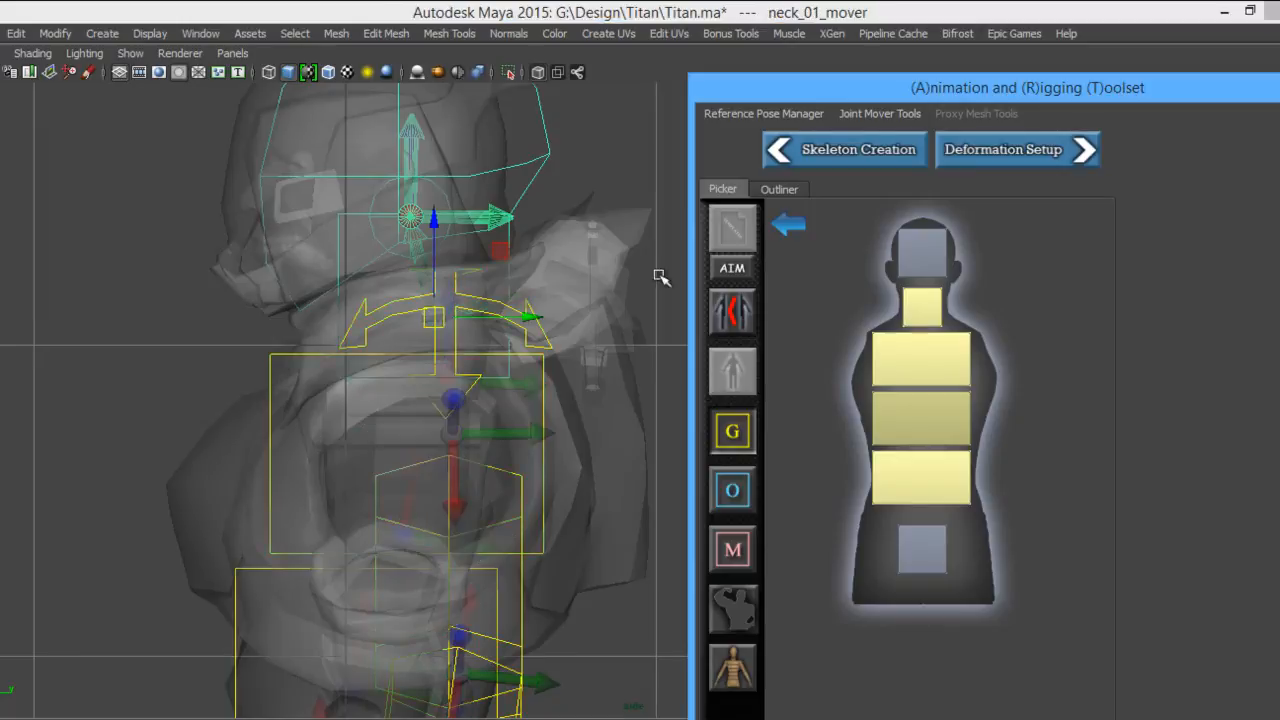
pyautogui.keyDown('alt'); pyautogui.moveTo(440, 204); pyautogui.dragTo(453, 276, button='middle'); pyautogui.keyUp('alt')
pyautogui.keyDown('alt'); pyautogui.moveTo(425, 266); pyautogui.dragTo(585, 380, button='right'); pyautogui.keyUp('alt')
pyautogui.keyDown('alt'); pyautogui.moveTo(433, 254); pyautogui.dragTo(646, 326, button='middle'); pyautogui.keyUp('alt')
pyautogui.keyDown('alt'); pyautogui.moveTo(543, 275); pyautogui.dragTo(612, 372, button='right'); pyautogui.keyUp('alt')
pyautogui.keyDown('alt'); pyautogui.moveTo(609, 371); pyautogui.dragTo(559, 360, button='middle'); pyautogui.keyUp('alt')
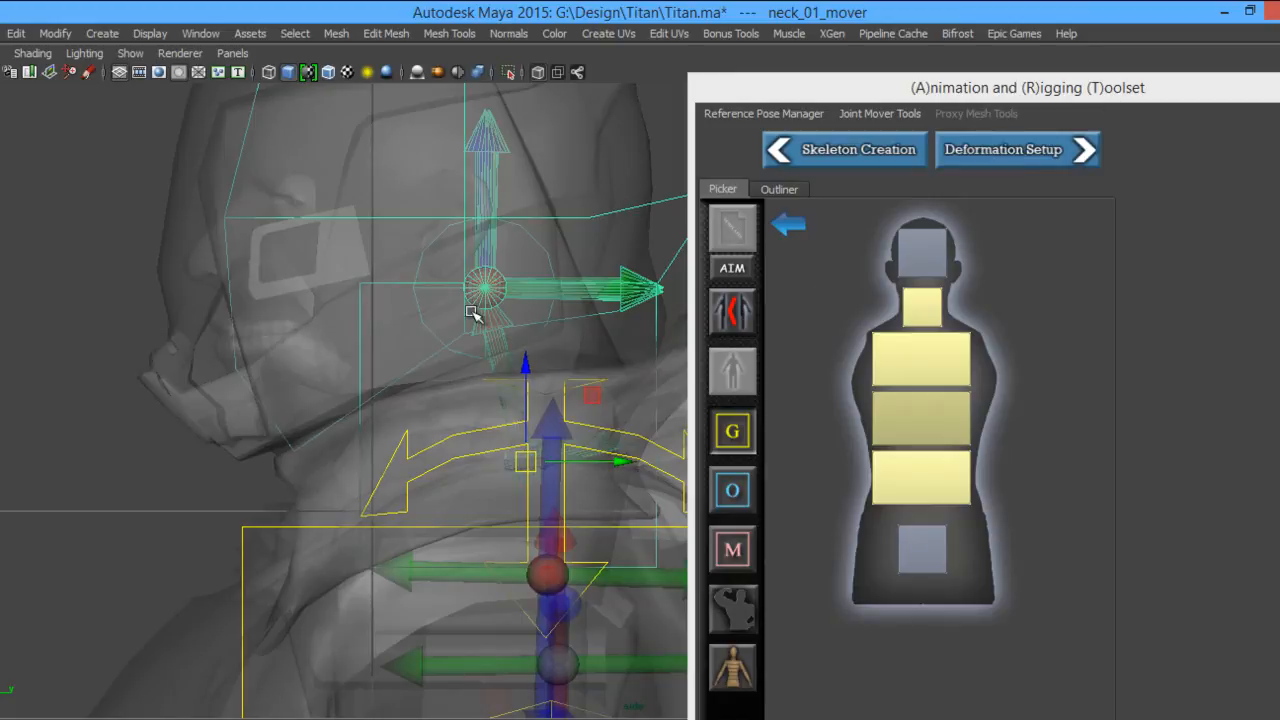
# Bring back the standard layout and hide the ArmorLyr3, ArmorLyr2 and ArmorLyer1 display layers.
pyautogui.moveTo(1108, 92); pyautogui.dragTo(516, 462)
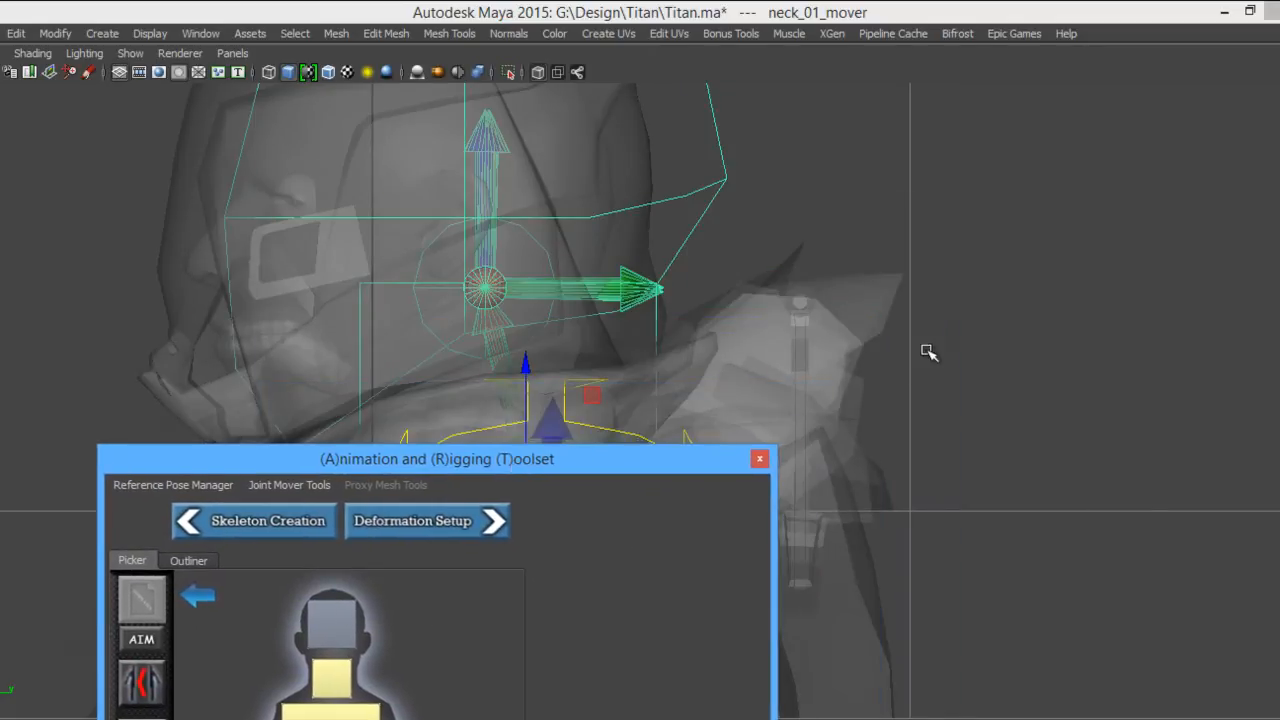
pyautogui.hotkey('ctrl', 'space')
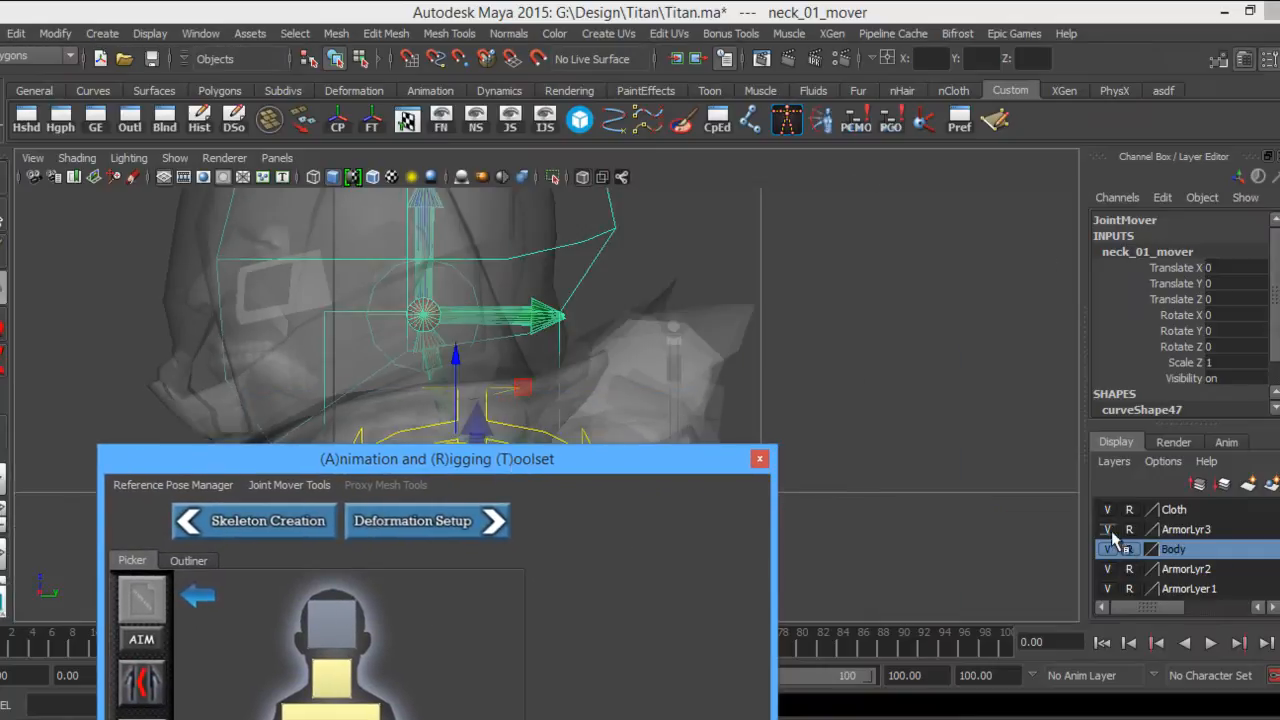
pyautogui.click(1107, 529)
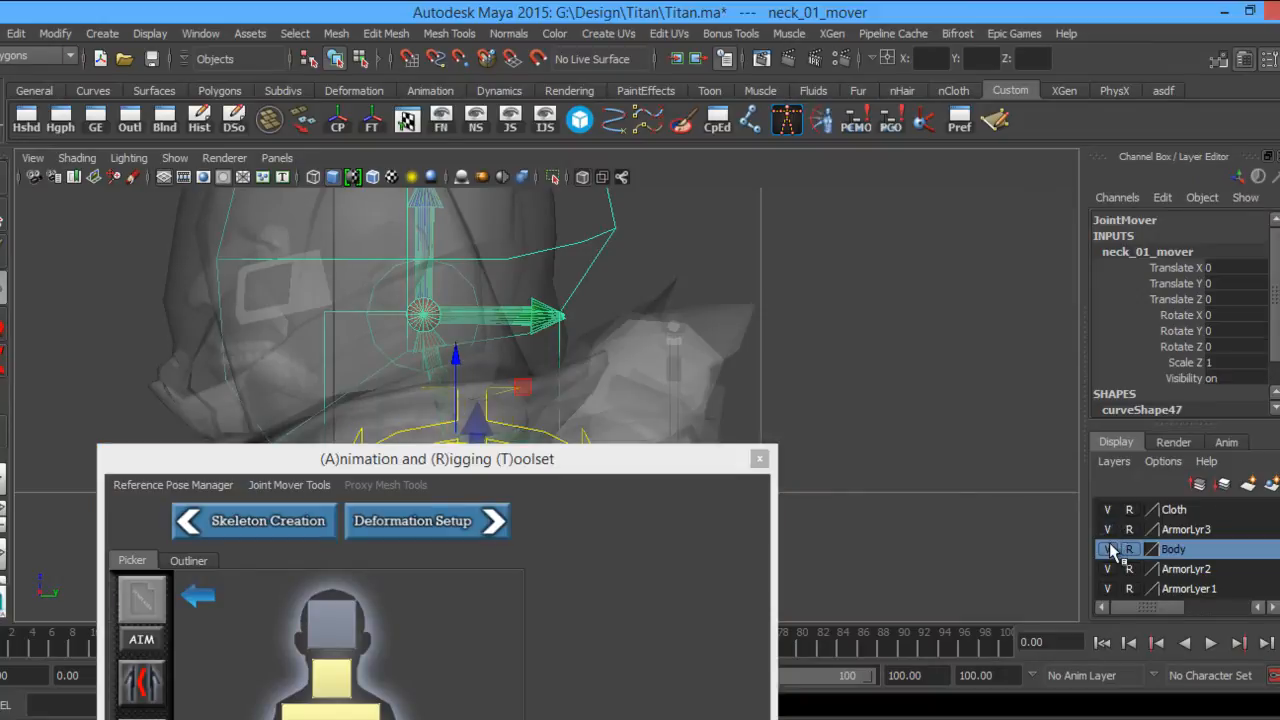
pyautogui.click(1109, 569)
pyautogui.click(1107, 589)
pyautogui.click(1107, 569)
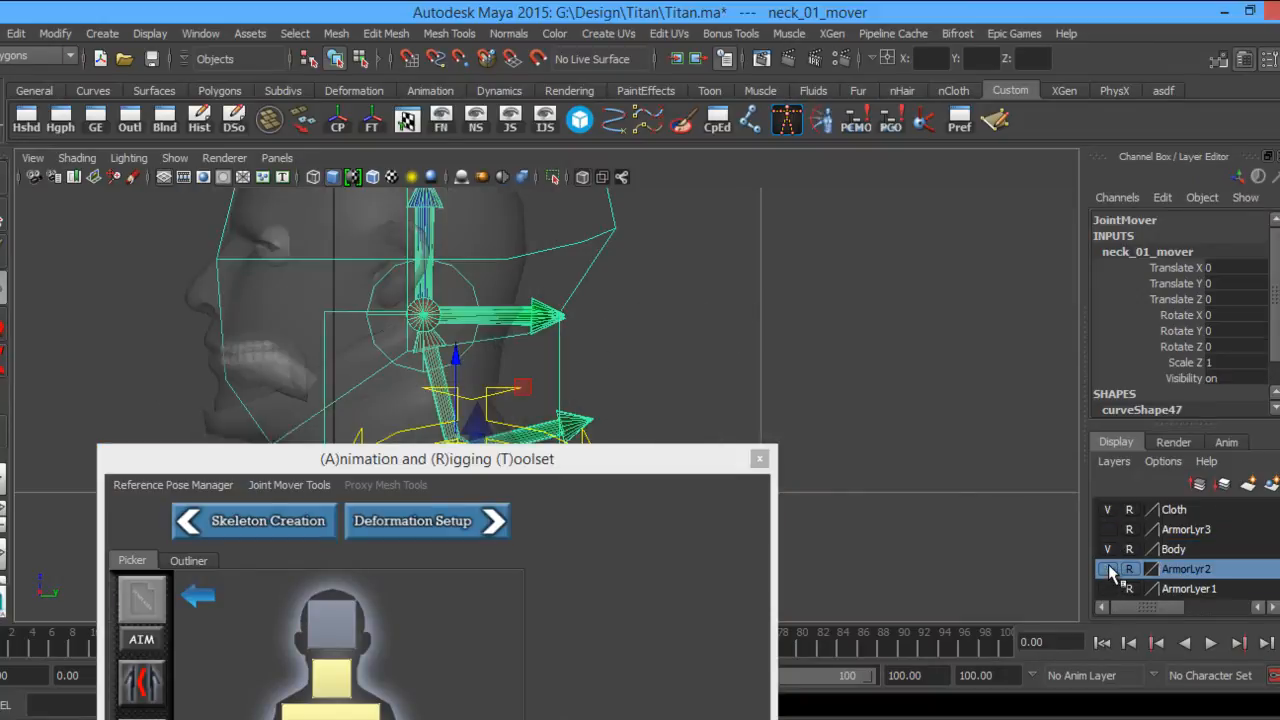
# Return the viewport to full screen and move the neck mover to fit the base of the neck.
pyautogui.moveTo(662, 469); pyautogui.dragTo(942, 608)
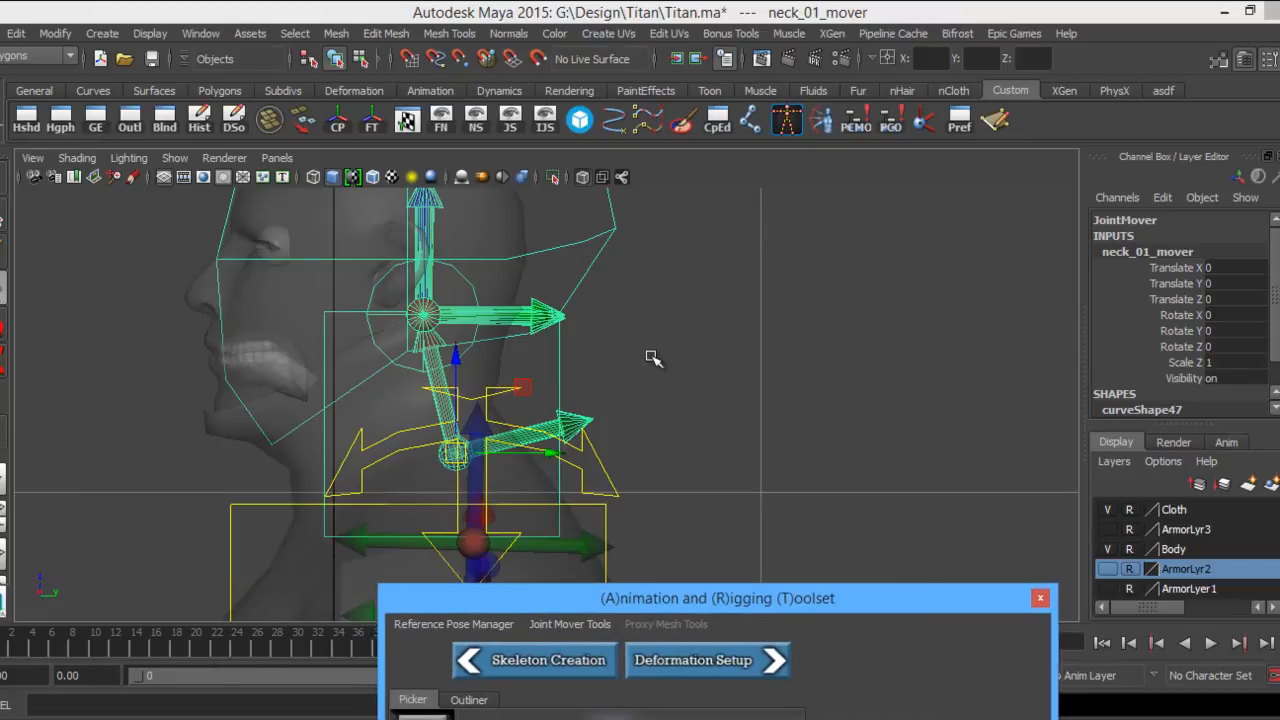
pyautogui.hotkey('ctrl', 'space')
pyautogui.scroll(5, 657, 357)
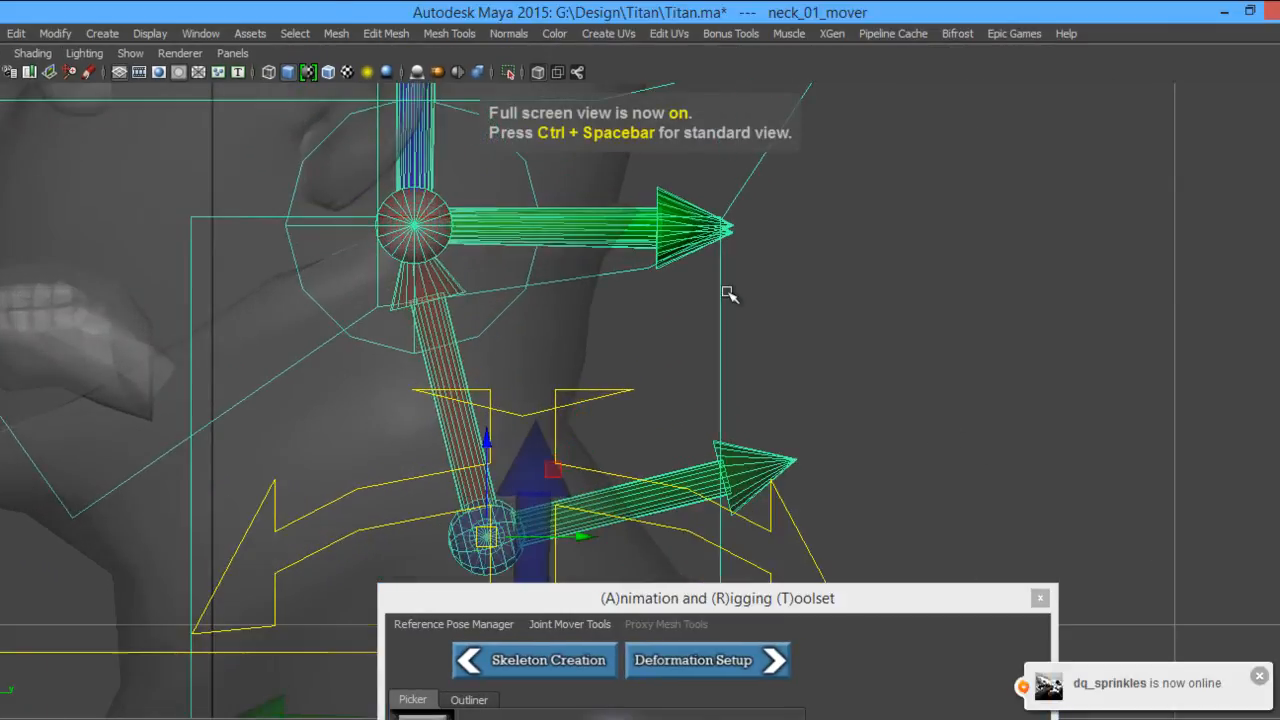
pyautogui.keyDown('alt'); pyautogui.moveTo(728, 293); pyautogui.dragTo(738, 305, button='middle'); pyautogui.keyUp('alt')
pyautogui.keyDown('alt'); pyautogui.moveTo(738, 305); pyautogui.dragTo(571, 383, button='right'); pyautogui.keyUp('alt')
pyautogui.moveTo(597, 438); pyautogui.dragTo(563, 427)
pyautogui.keyDown('alt'); pyautogui.moveTo(429, 314); pyautogui.dragTo(441, 320, button='middle'); pyautogui.keyUp('alt')
# Select the head mover in the torso picker and move it to the base of the skull in the side view.
pyautogui.moveTo(708, 592); pyautogui.dragTo(951, 104)
pyautogui.click(856, 278)
pyautogui.keyDown('alt'); pyautogui.moveTo(337, 203); pyautogui.dragTo(329, 335, button='middle'); pyautogui.keyUp('alt')
pyautogui.keyDown('alt'); pyautogui.moveTo(329, 335); pyautogui.dragTo(260, 314, button='right'); pyautogui.keyUp('alt')
pyautogui.keyDown('alt'); pyautogui.moveTo(349, 309); pyautogui.dragTo(293, 293, button='middle'); pyautogui.keyUp('alt')
pyautogui.keyDown('alt'); pyautogui.moveTo(480, 336); pyautogui.dragTo(485, 386); pyautogui.keyUp('alt')
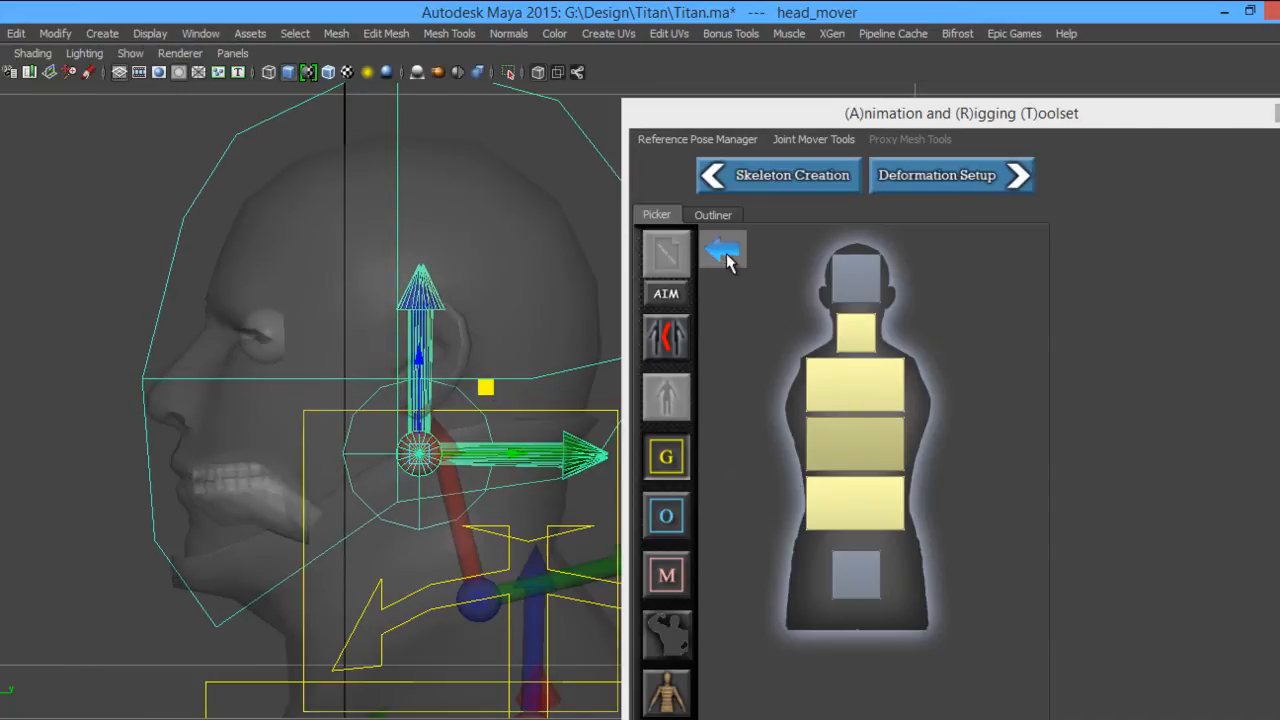
pyautogui.keyDown('alt'); pyautogui.moveTo(485, 265); pyautogui.dragTo(457, 132, button='middle'); pyautogui.keyUp('alt')
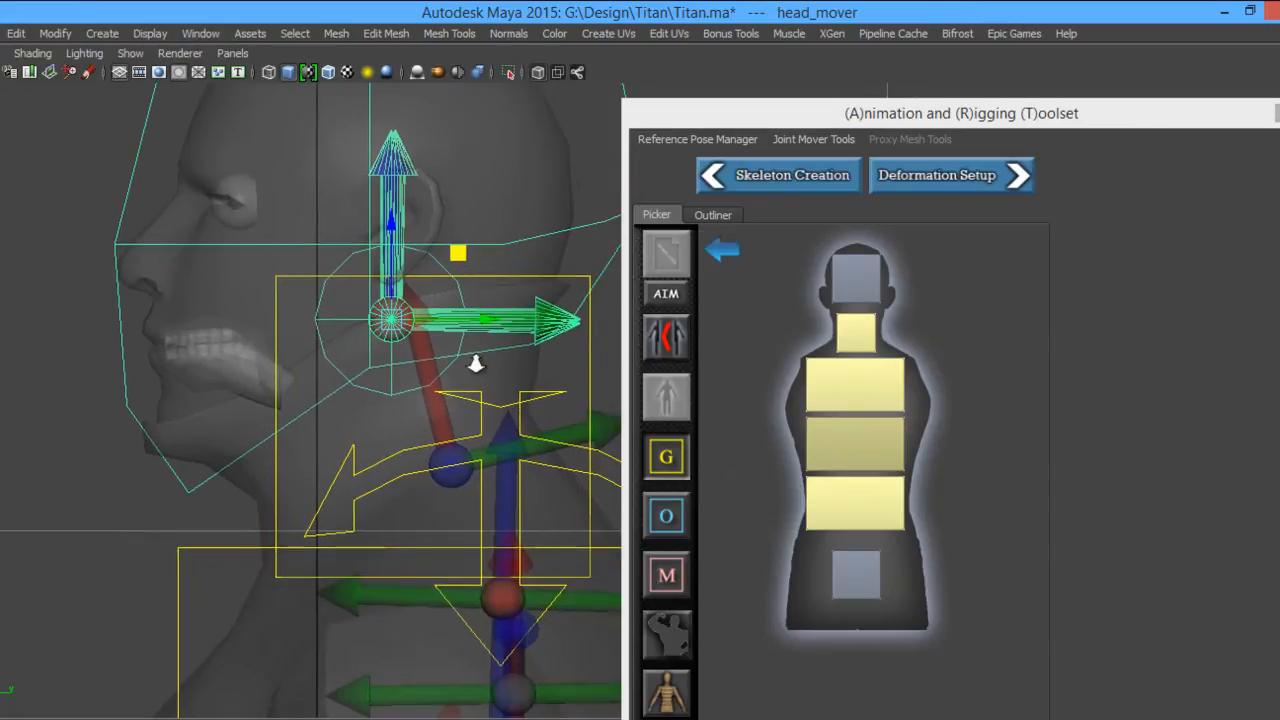
pyautogui.keyDown('alt'); pyautogui.moveTo(466, 289); pyautogui.dragTo(226, 311, button='right'); pyautogui.keyUp('alt')
pyautogui.keyDown('alt'); pyautogui.moveTo(338, 390); pyautogui.dragTo(358, 421, button='middle'); pyautogui.keyUp('alt')
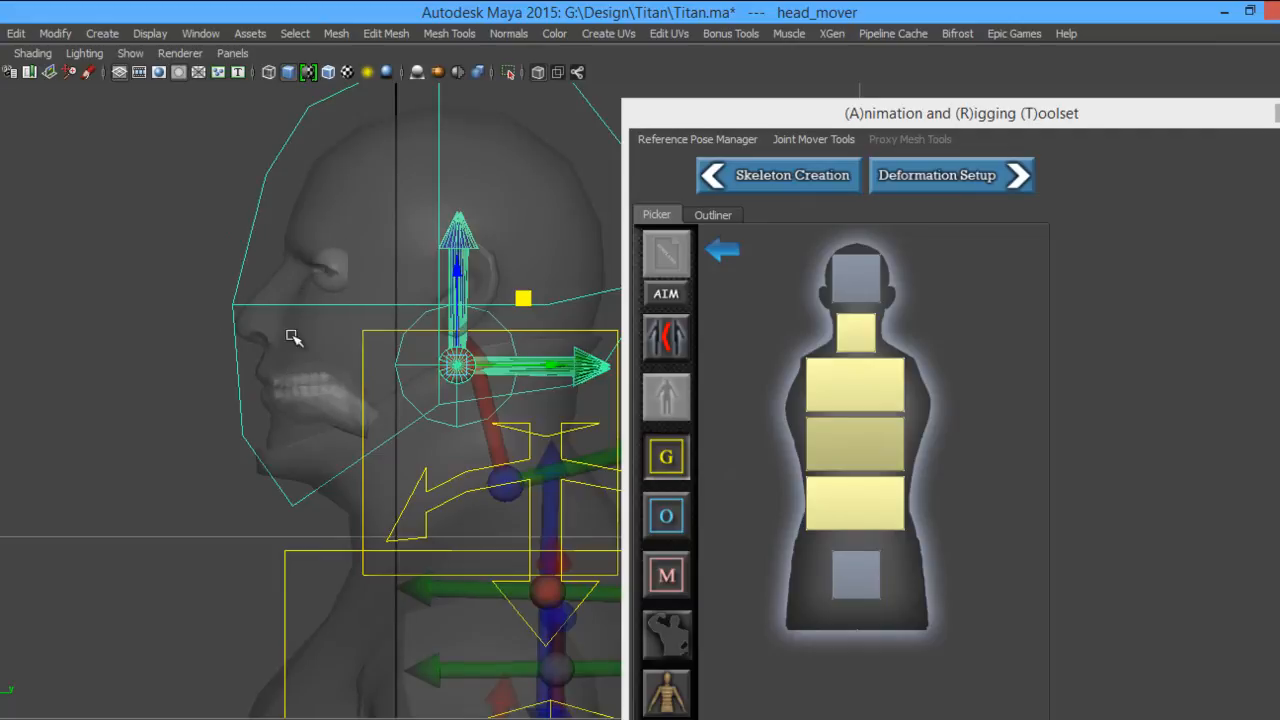
# Show the toolset's joint mover outliner and expand the custom leaf joints group.
pyautogui.click(724, 250)
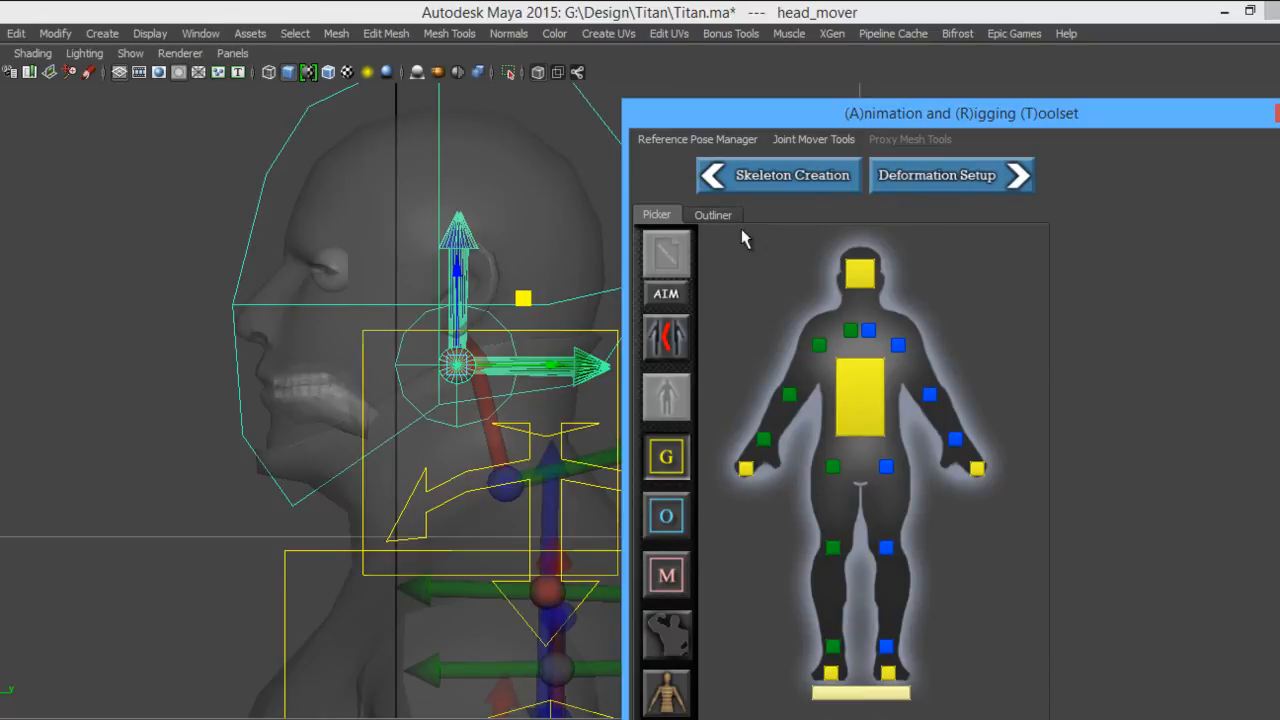
pyautogui.click(710, 216)
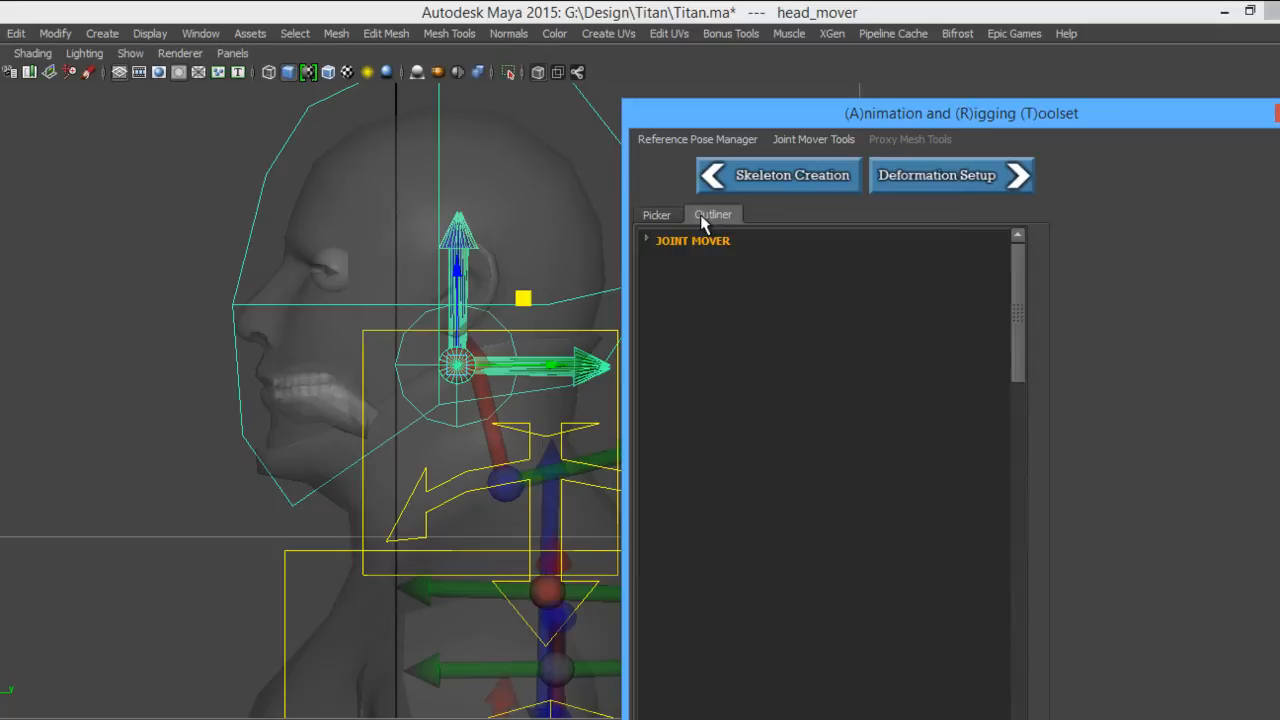
pyautogui.click(646, 241)
pyautogui.click(660, 301)
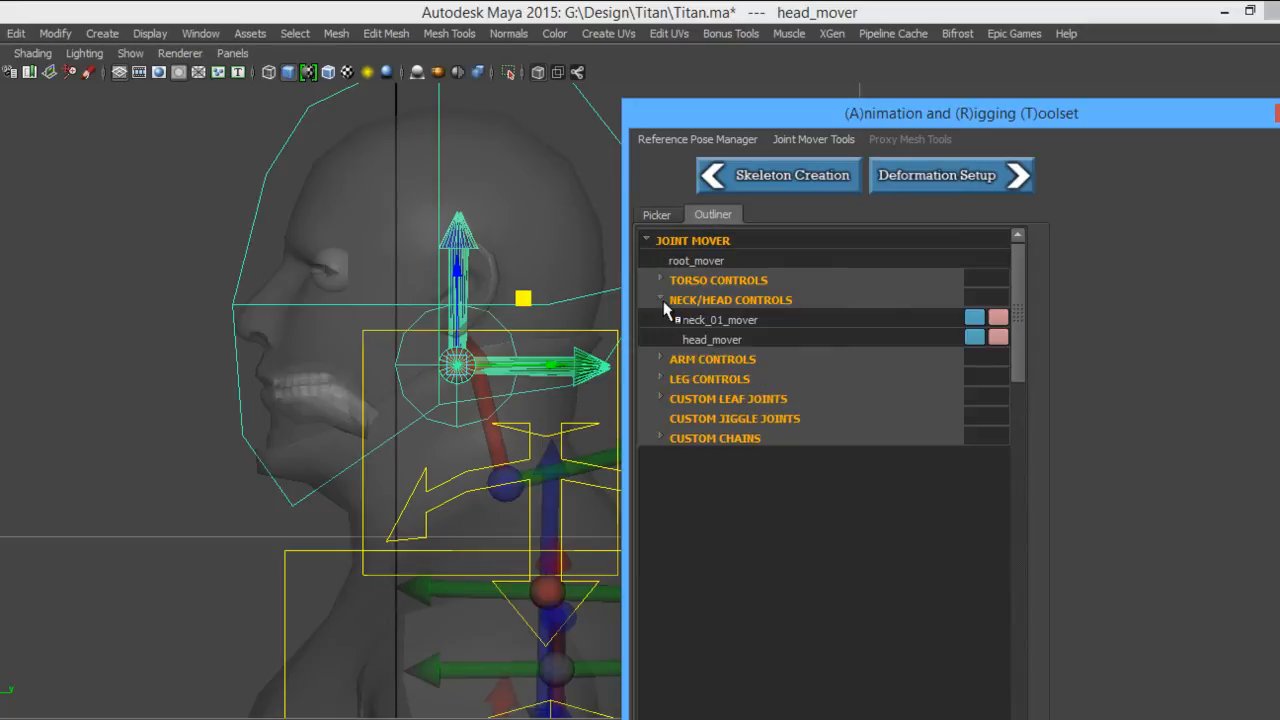
pyautogui.click(661, 301)
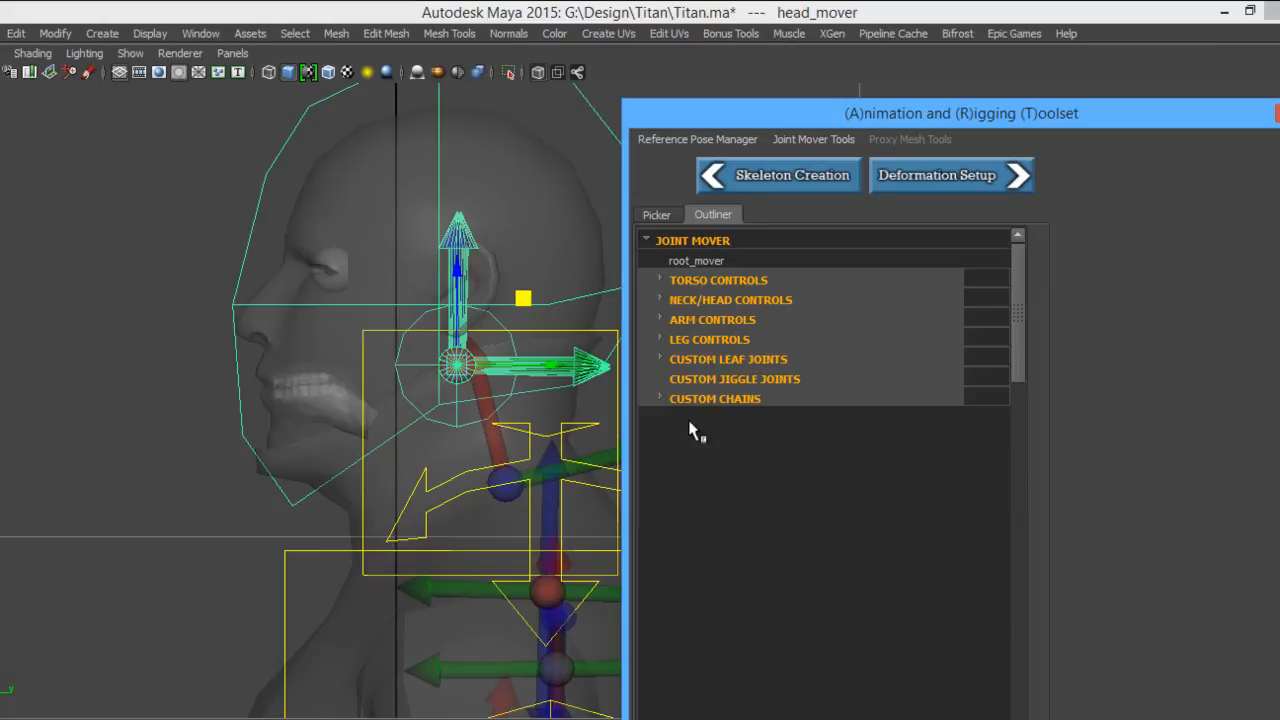
pyautogui.click(661, 358)
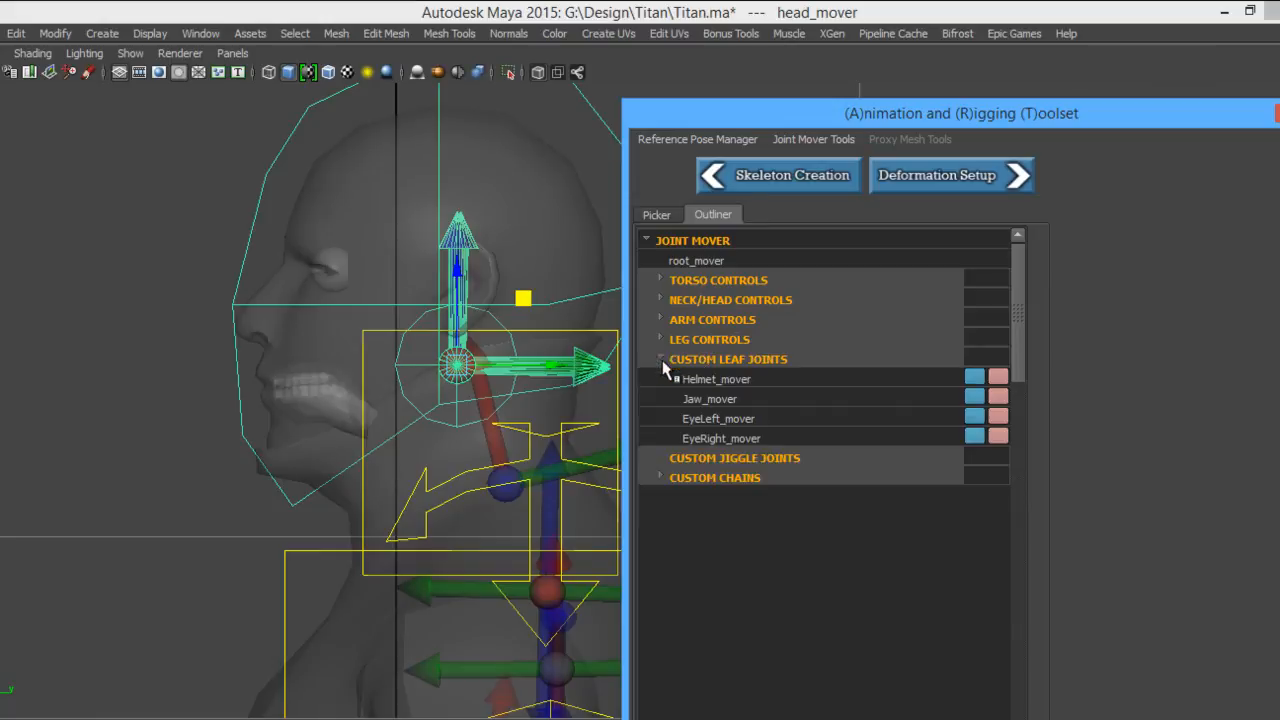
# Select Helmet_mover and move it up into the upper part of the head.
pyautogui.click(741, 381)
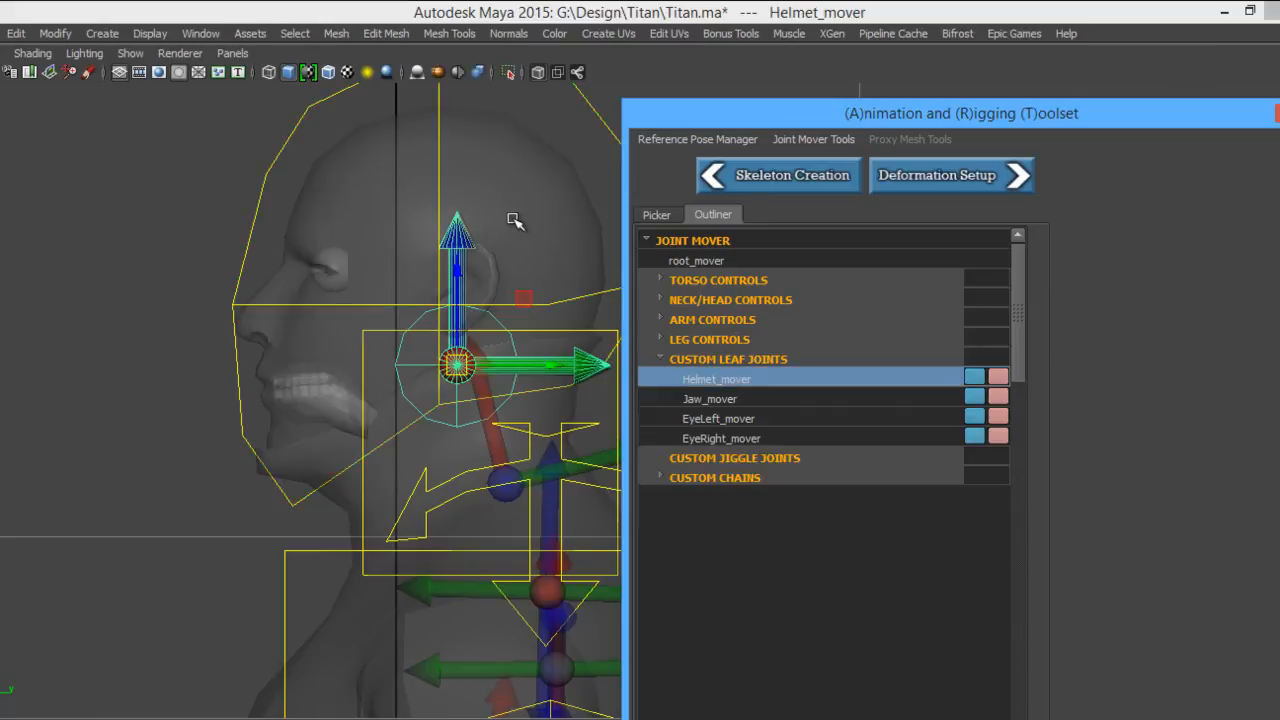
pyautogui.keyDown('alt'); pyautogui.moveTo(513, 220); pyautogui.dragTo(491, 261, button='middle'); pyautogui.keyUp('alt')
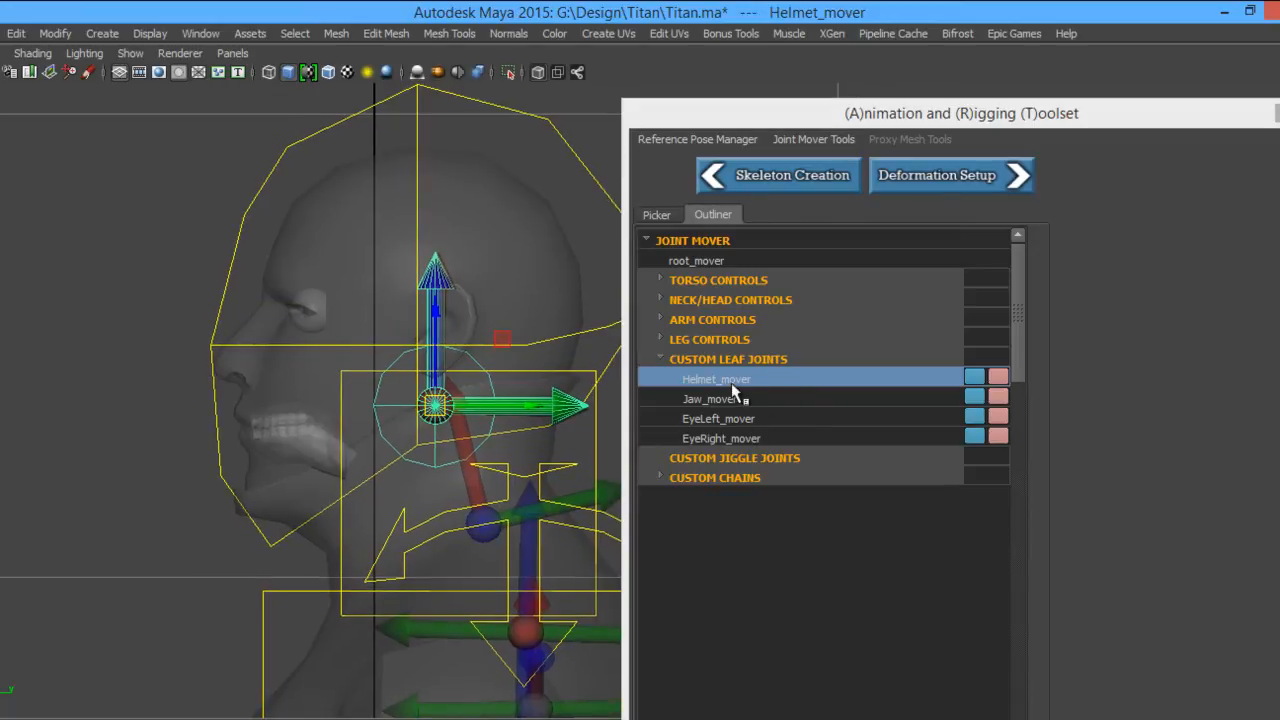
pyautogui.moveTo(500, 337); pyautogui.dragTo(494, 11, button='middle')
pyautogui.keyDown('alt'); pyautogui.moveTo(470, 140); pyautogui.dragTo(474, 240, button='middle'); pyautogui.keyUp('alt')
pyautogui.moveTo(486, 168); pyautogui.dragTo(485, 337, button='middle')
pyautogui.keyDown('alt'); pyautogui.moveTo(516, 449); pyautogui.dragTo(504, 300, button='middle'); pyautogui.keyUp('alt')
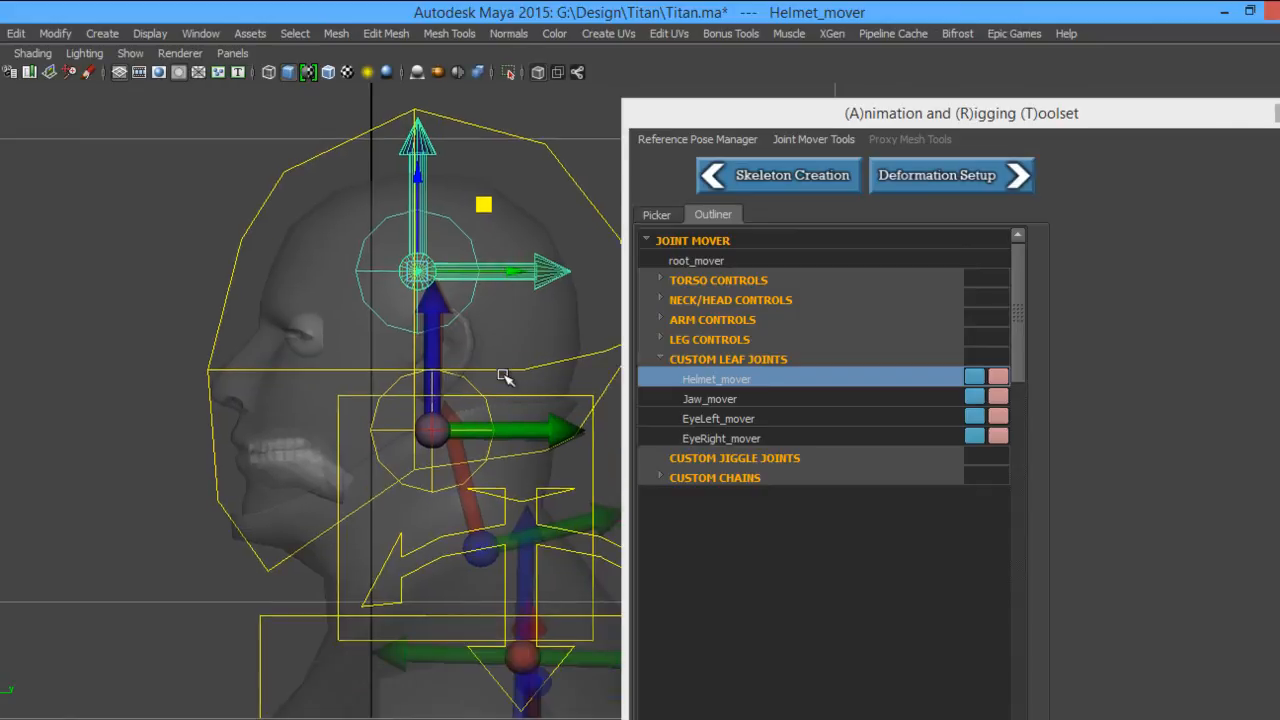
# Select Jaw_mover and move it slightly forward and up to the jaw hinge.
pyautogui.click(772, 400)
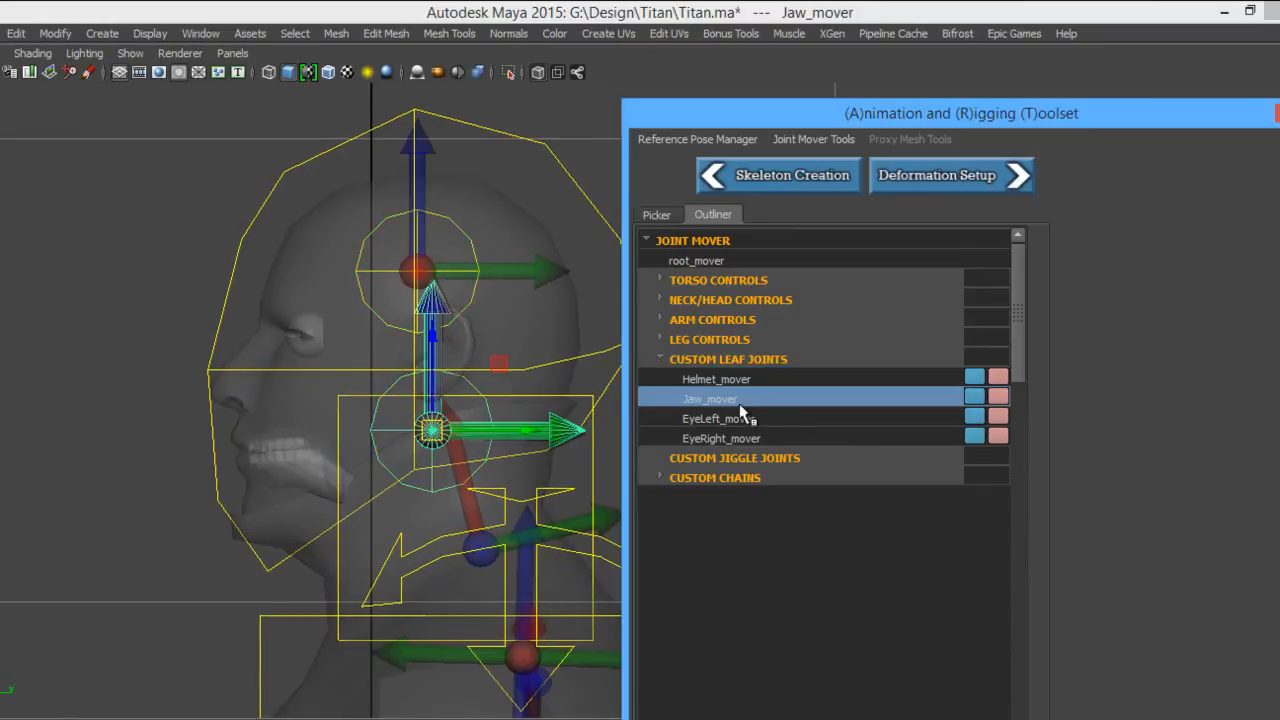
pyautogui.moveTo(494, 360); pyautogui.dragTo(476, 342, button='middle')
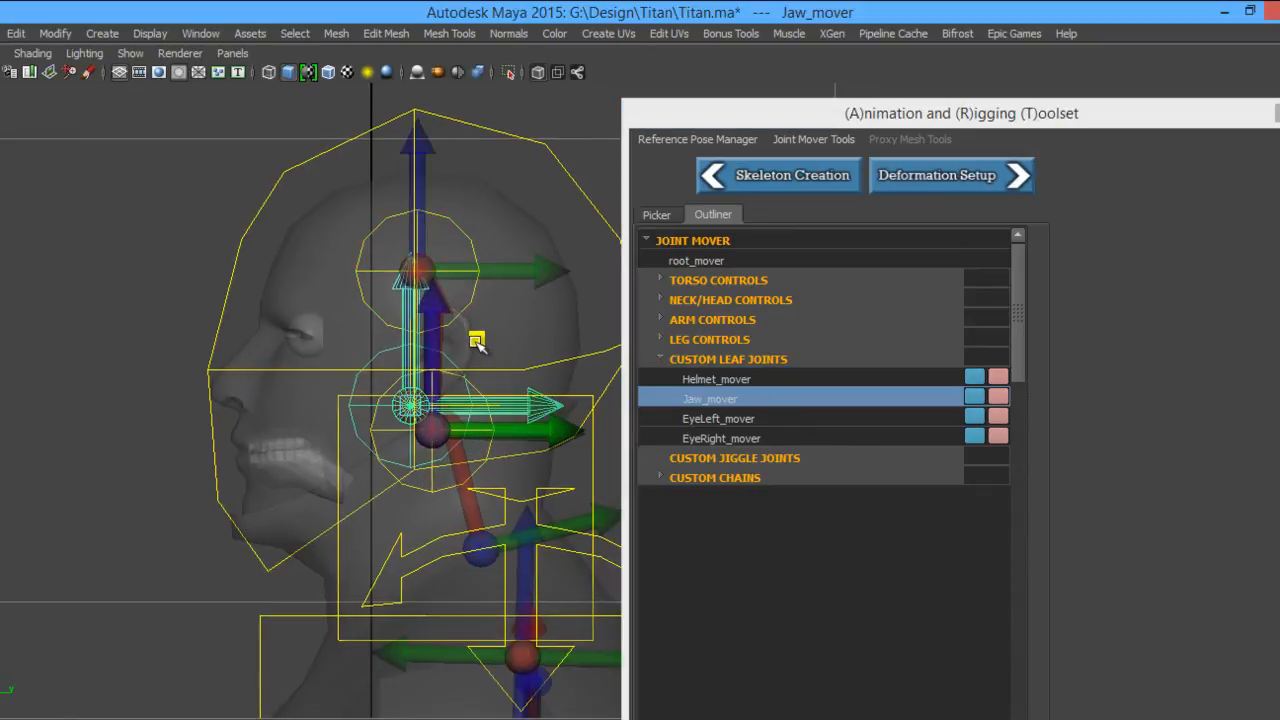
pyautogui.moveTo(476, 342); pyautogui.dragTo(474, 341)
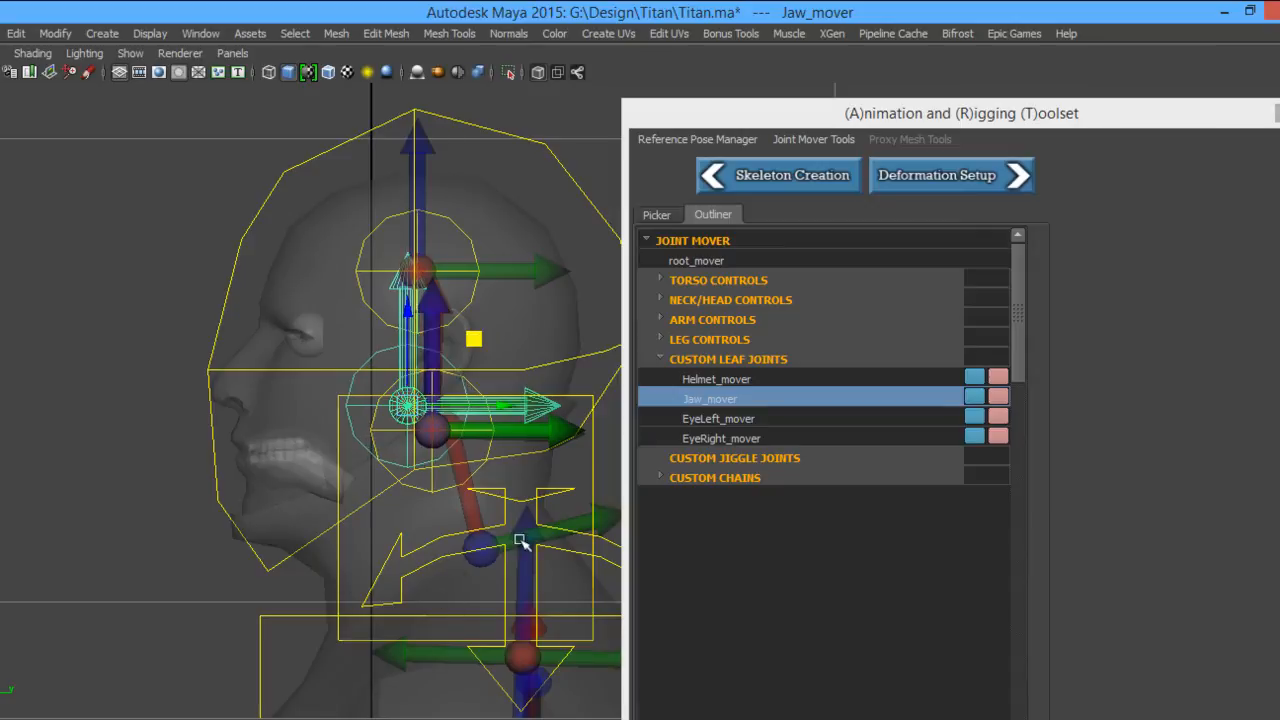
# Select EyeLeft_mover and EyeRight_mover together and move them onto the eyeball in the side view.
pyautogui.click(734, 419)
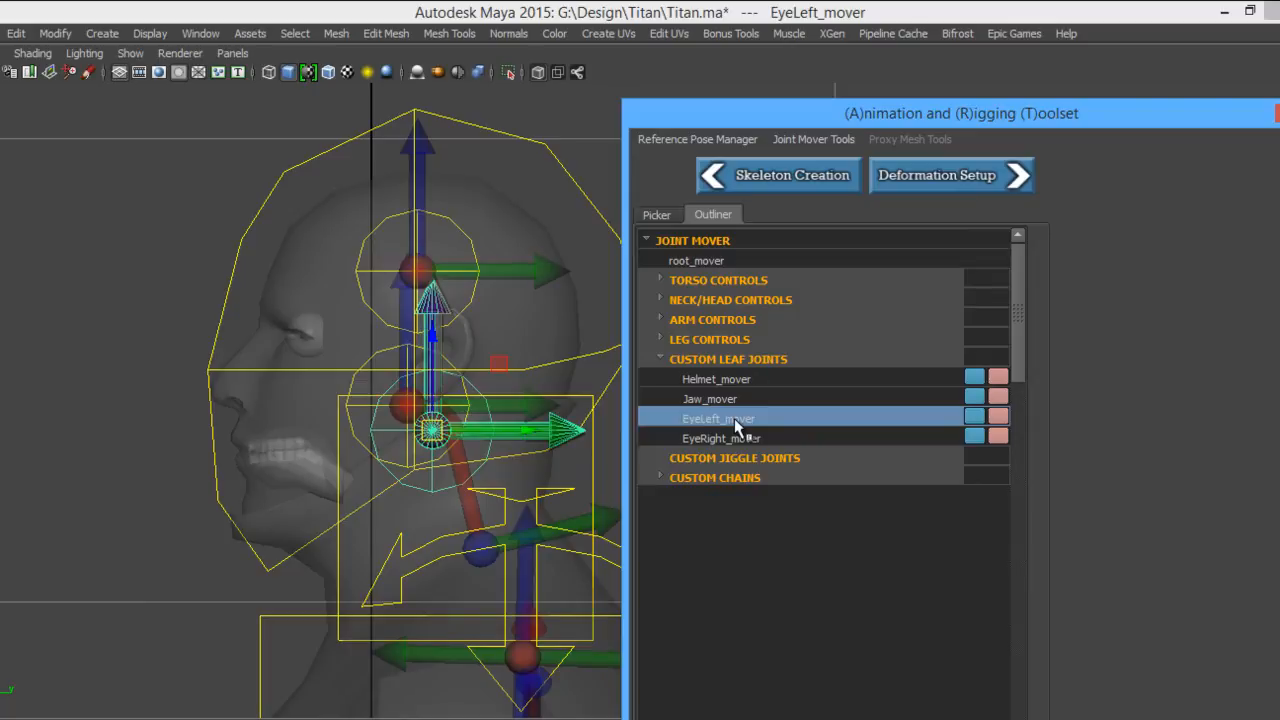
pyautogui.keyDown('shift'); pyautogui.click(745, 439); pyautogui.keyUp('shift')
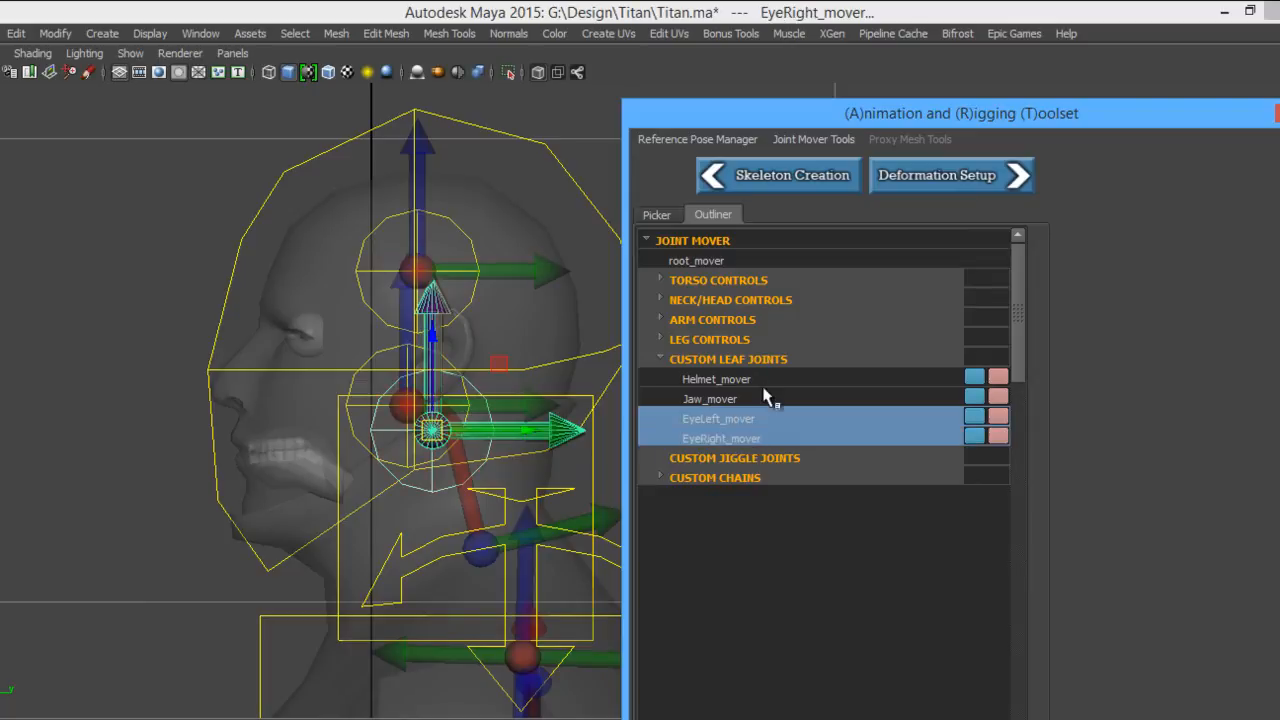
pyautogui.moveTo(519, 369); pyautogui.dragTo(392, 272)
pyautogui.scroll(3, 343, 308)
pyautogui.keyDown('alt'); pyautogui.moveTo(246, 336); pyautogui.dragTo(566, 434, button='middle'); pyautogui.keyUp('alt')
pyautogui.scroll(3, 433, 392)
pyautogui.keyDown('alt'); pyautogui.moveTo(433, 392); pyautogui.dragTo(515, 445, button='right'); pyautogui.keyUp('alt')
pyautogui.keyDown('alt'); pyautogui.moveTo(379, 376); pyautogui.dragTo(389, 278, button='middle'); pyautogui.keyUp('alt')
pyautogui.keyDown('alt'); pyautogui.moveTo(423, 336); pyautogui.dragTo(549, 420, button='right'); pyautogui.keyUp('alt')
pyautogui.keyDown('alt'); pyautogui.moveTo(240, 307); pyautogui.dragTo(386, 313, button='middle'); pyautogui.keyUp('alt')
pyautogui.keyDown('alt'); pyautogui.moveTo(386, 313); pyautogui.dragTo(560, 396, button='right'); pyautogui.keyUp('alt')
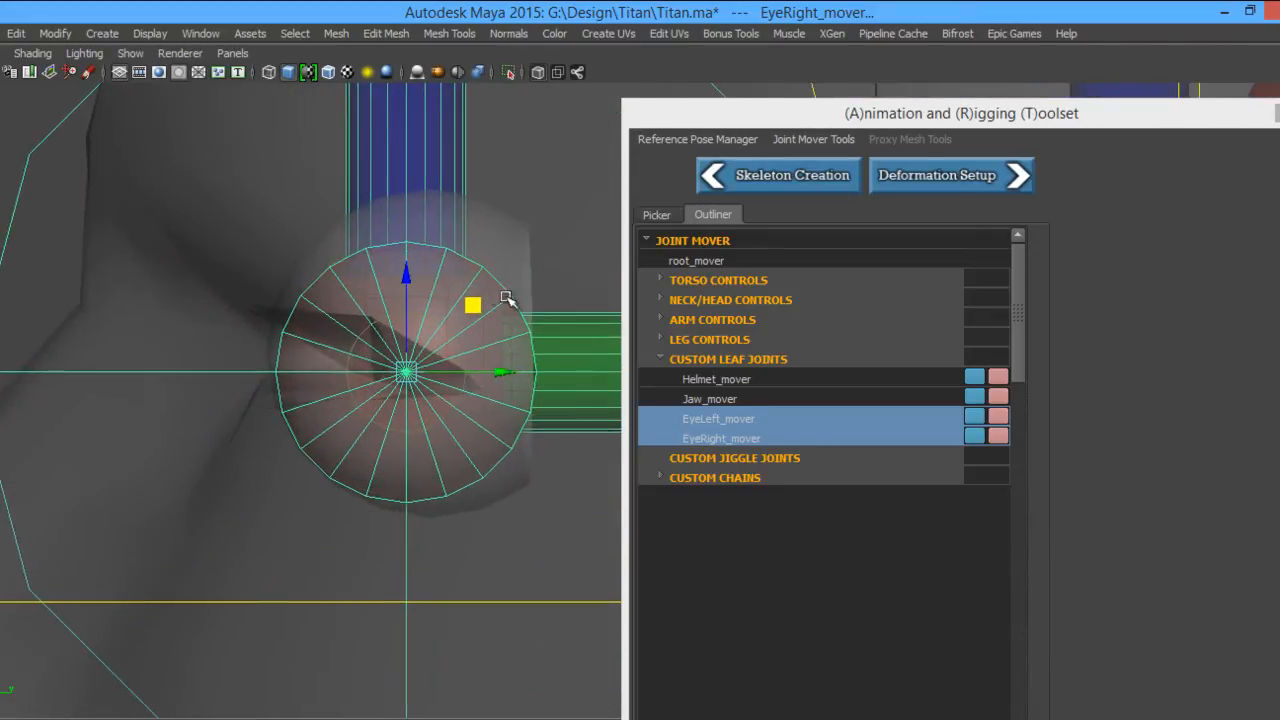
# Show wireframe over the shaded mesh and fine-tune EyeLeft_mover and EyeRight_mover onto the eyeball's centre in the side view.
pyautogui.moveTo(475, 306); pyautogui.dragTo(472, 287)
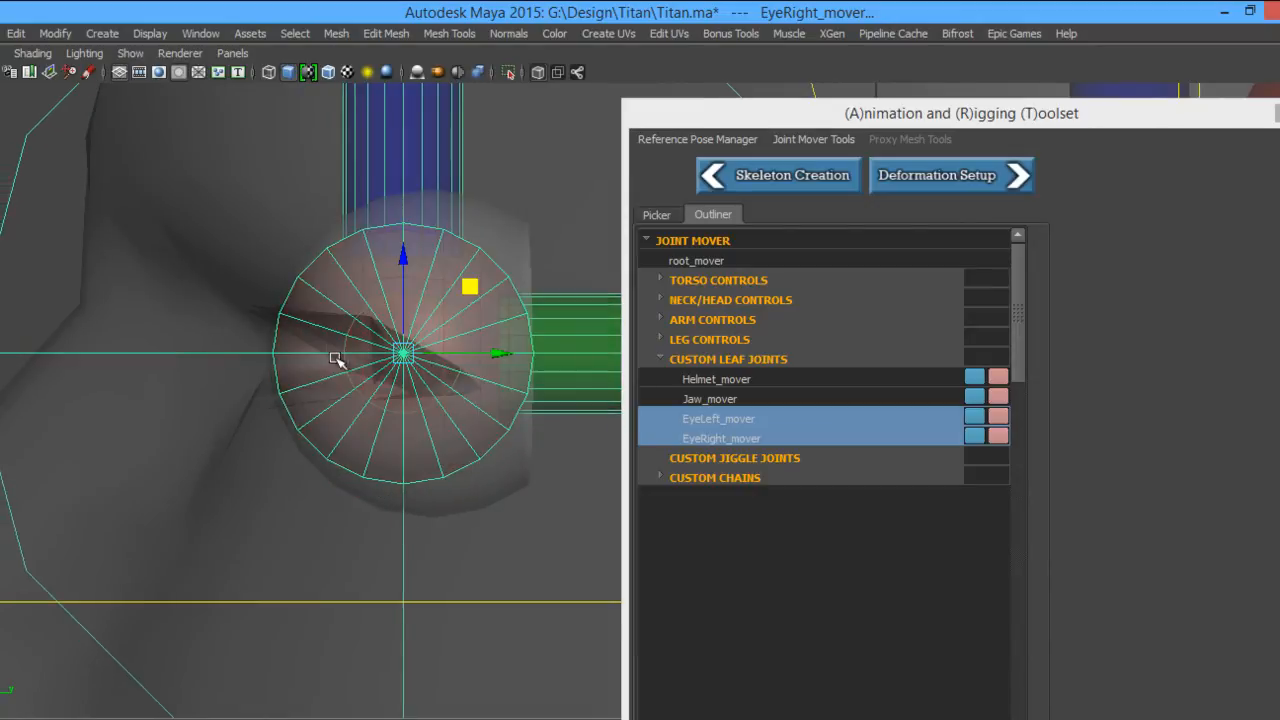
pyautogui.keyDown('alt'); pyautogui.moveTo(407, 371); pyautogui.dragTo(505, 415, button='right'); pyautogui.keyUp('alt')
pyautogui.keyDown('alt'); pyautogui.moveTo(132, 337); pyautogui.dragTo(316, 362, button='middle'); pyautogui.keyUp('alt')
pyautogui.keyDown('alt'); pyautogui.moveTo(316, 362); pyautogui.dragTo(370, 388, button='right'); pyautogui.keyUp('alt')
pyautogui.moveTo(510, 283)
pyautogui.mouseDown()
pyautogui.moveTo(494, 286)
pyautogui.moveTo(515, 291)
pyautogui.mouseUp()
pyautogui.click(329, 73)
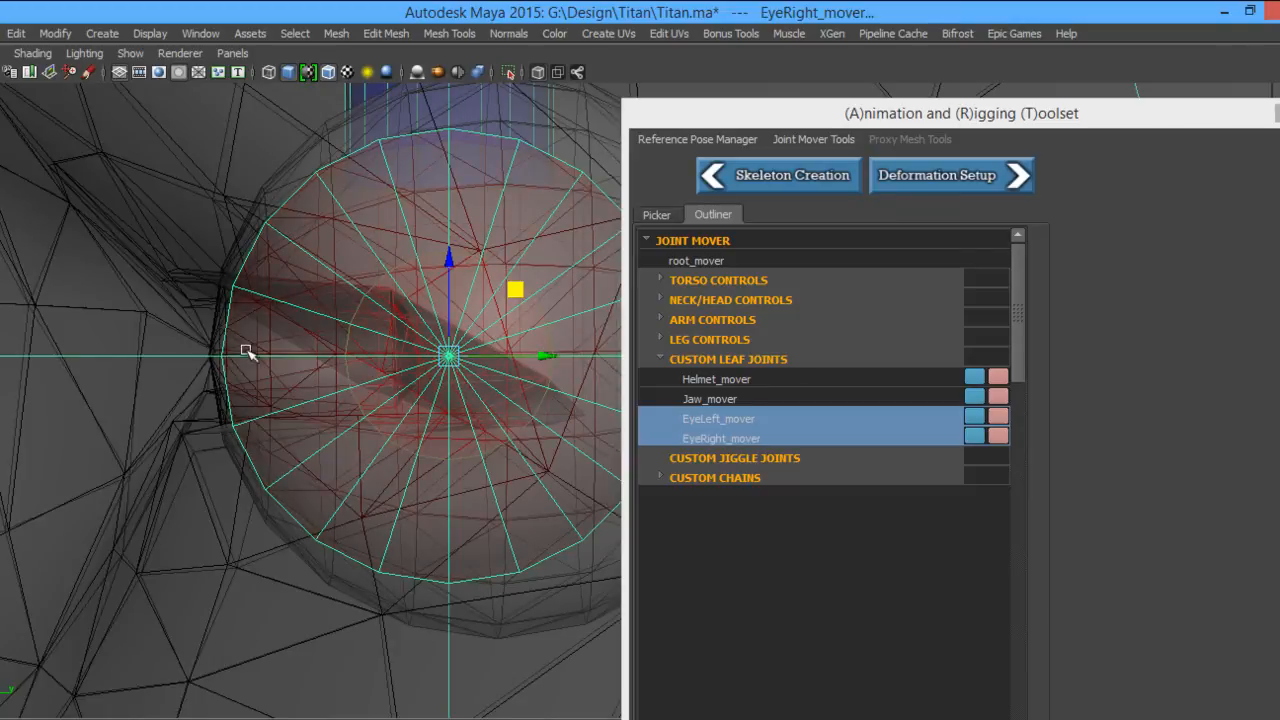
pyautogui.moveTo(438, 266); pyautogui.dragTo(449, 252)
pyautogui.keyDown('alt'); pyautogui.moveTo(356, 316); pyautogui.dragTo(173, 306, button='middle'); pyautogui.keyUp('alt')
pyautogui.keyDown('alt'); pyautogui.moveTo(514, 297); pyautogui.dragTo(291, 283, button='right'); pyautogui.keyUp('alt')
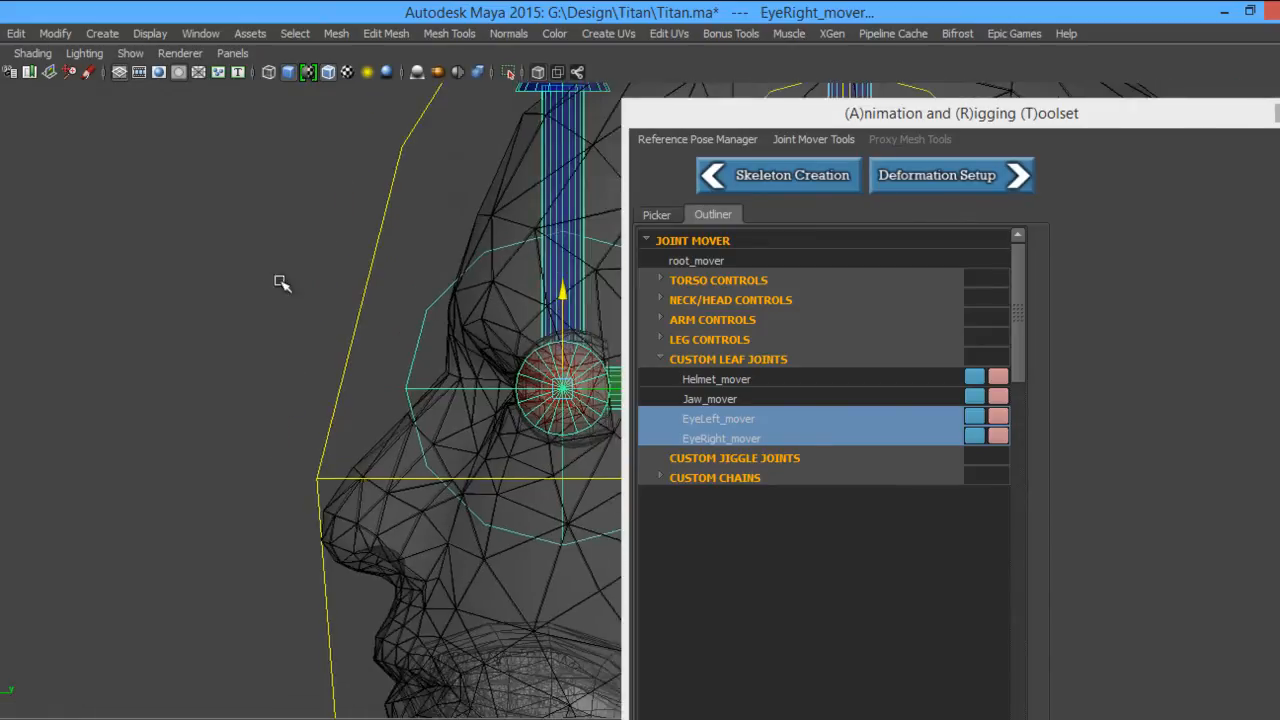
pyautogui.keyDown('alt'); pyautogui.moveTo(392, 277); pyautogui.dragTo(149, 257, button='middle'); pyautogui.keyUp('alt')
pyautogui.keyDown('alt'); pyautogui.moveTo(482, 307); pyautogui.dragTo(76, 264, button='right'); pyautogui.keyUp('alt')
pyautogui.keyDown('alt'); pyautogui.moveTo(435, 300); pyautogui.dragTo(281, 283, button='middle'); pyautogui.keyUp('alt')
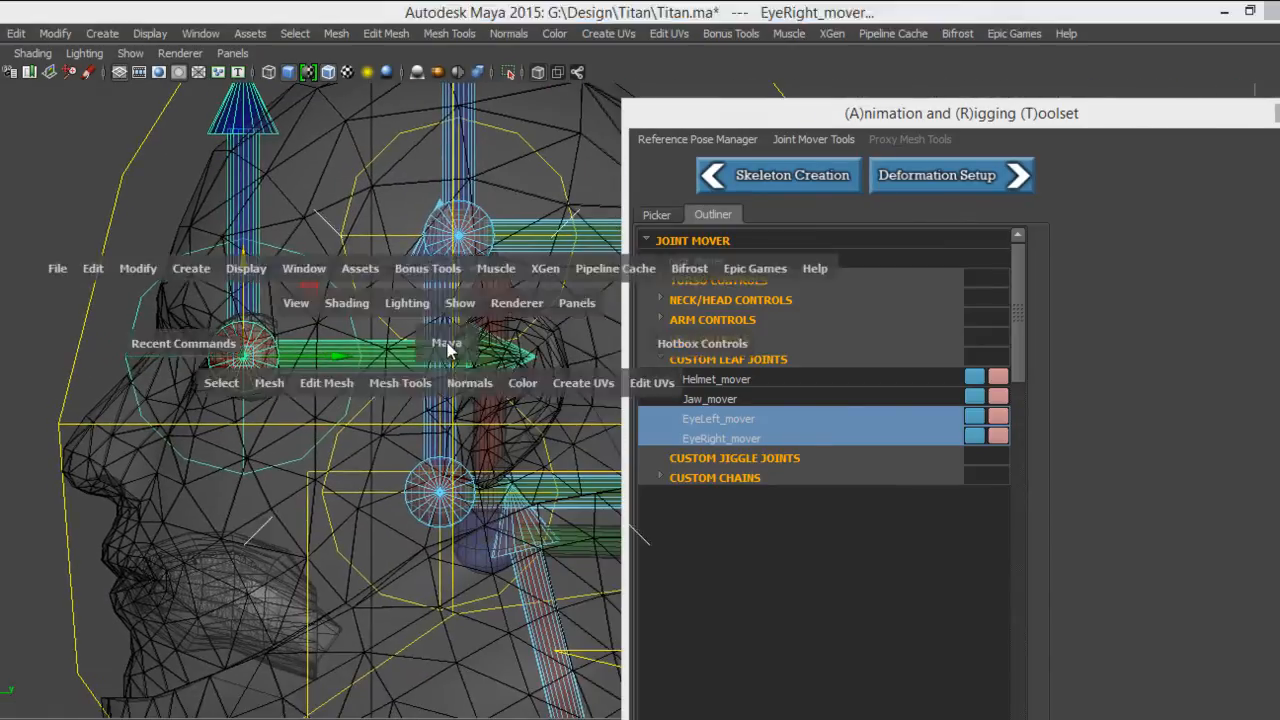
# In the front view, select only EyeRight_mover and move it sideways onto the centre of the character's right eyeball.
pyautogui.press('space')
pyautogui.press('space')
pyautogui.press('f')
pyautogui.keyDown('alt'); pyautogui.moveTo(505, 484); pyautogui.dragTo(452, 471, button='right'); pyautogui.keyUp('alt')
pyautogui.keyDown('alt'); pyautogui.moveTo(452, 471); pyautogui.dragTo(271, 323, button='middle'); pyautogui.keyUp('alt')
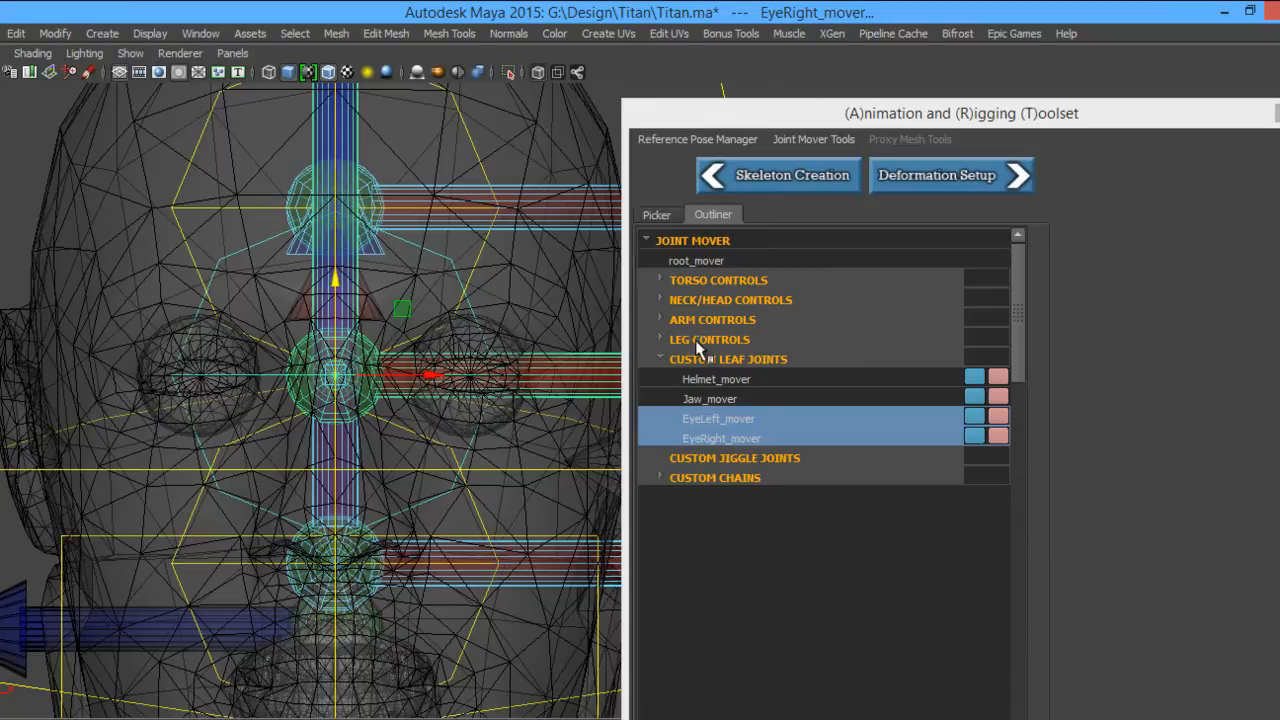
pyautogui.click(747, 412)
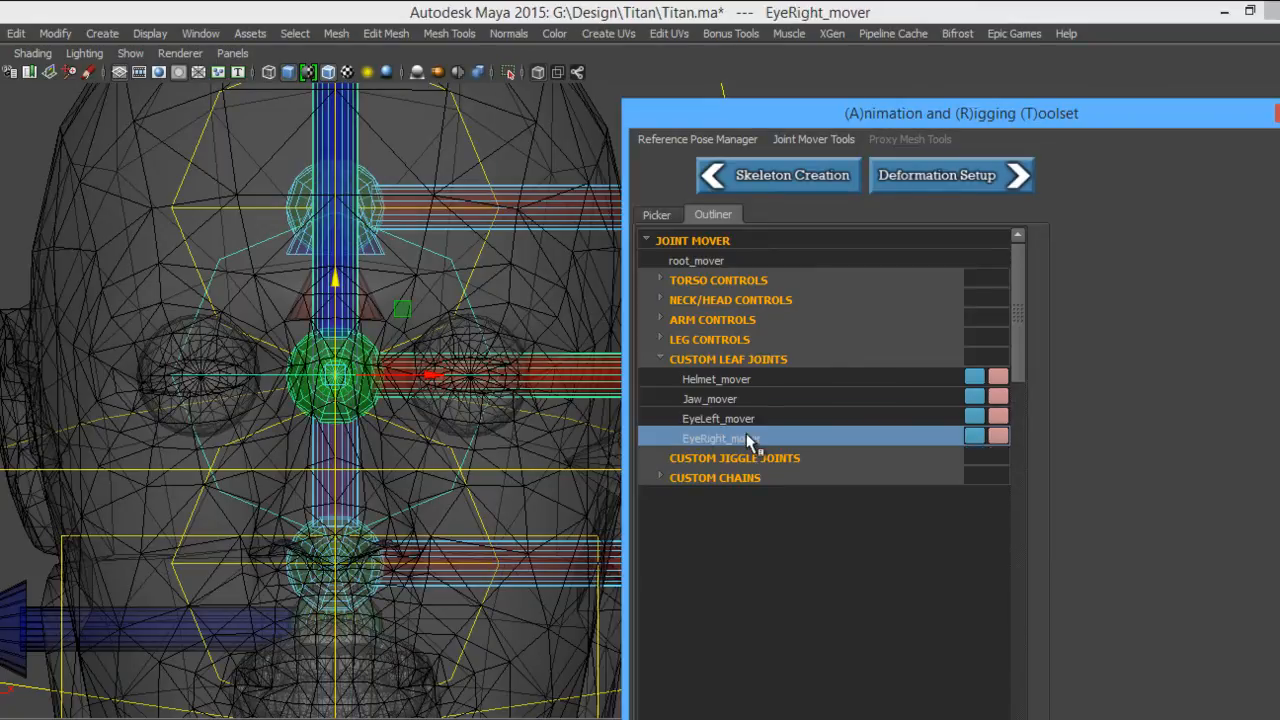
pyautogui.click(748, 436)
pyautogui.click(750, 418)
pyautogui.click(755, 437)
pyautogui.keyDown('alt'); pyautogui.moveTo(363, 374); pyautogui.dragTo(320, 363, button='middle'); pyautogui.keyUp('alt')
pyautogui.keyDown('alt'); pyautogui.moveTo(320, 363); pyautogui.dragTo(554, 443, button='right'); pyautogui.keyUp('alt')
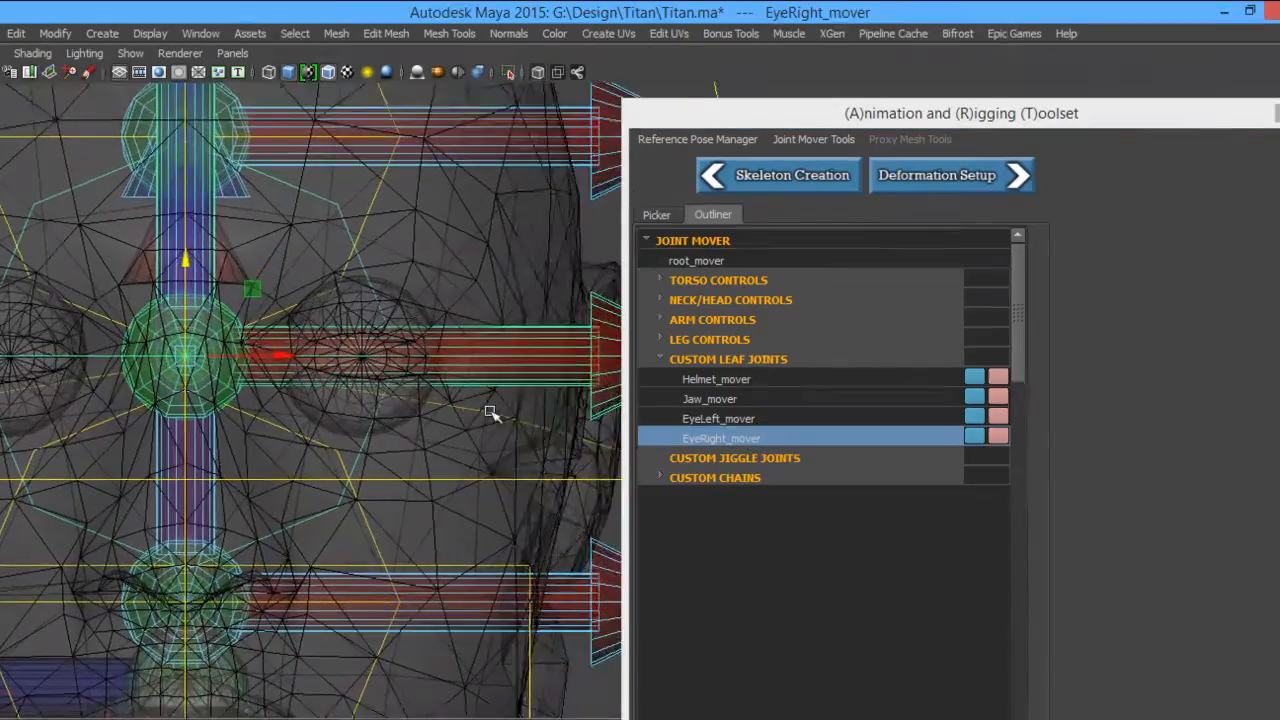
pyautogui.keyDown('alt'); pyautogui.moveTo(322, 349); pyautogui.dragTo(418, 355, button='middle'); pyautogui.keyUp('alt')
pyautogui.keyDown('alt'); pyautogui.moveTo(270, 326); pyautogui.dragTo(466, 376, button='right'); pyautogui.keyUp('alt')
pyautogui.keyDown('alt'); pyautogui.moveTo(312, 350); pyautogui.dragTo(373, 355, button='middle'); pyautogui.keyUp('alt')
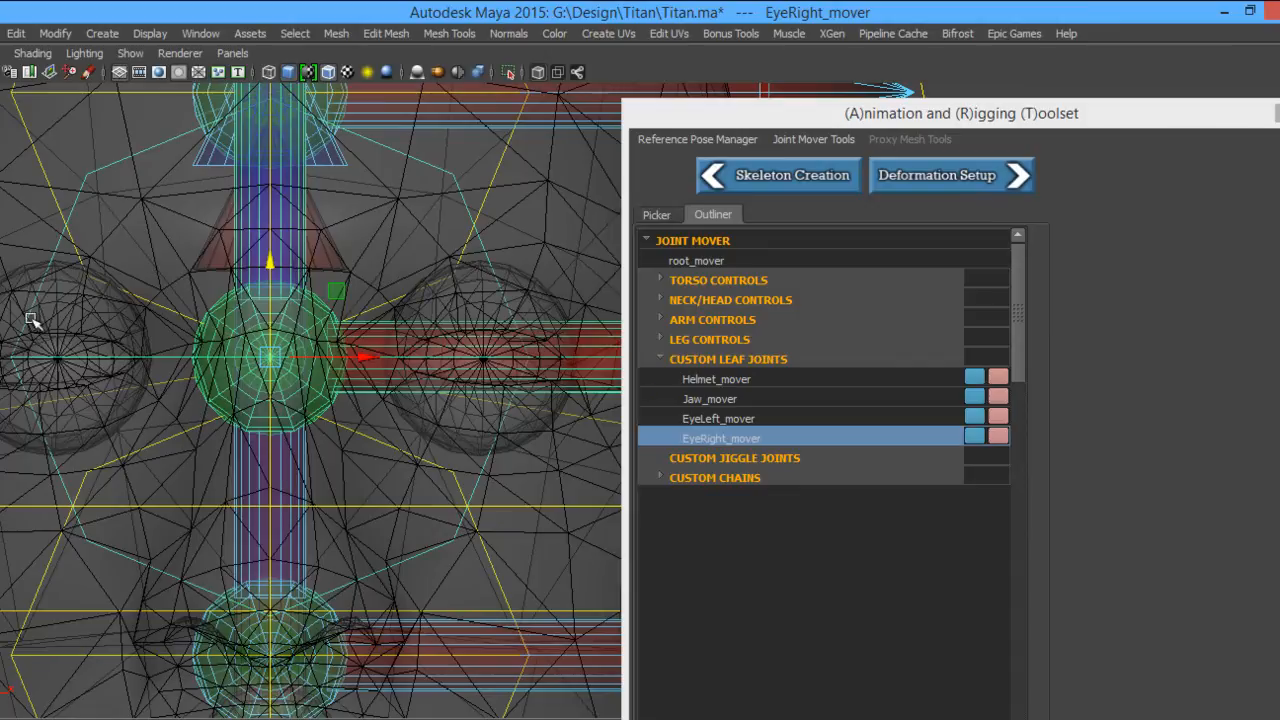
pyautogui.keyDown('alt'); pyautogui.moveTo(82, 367); pyautogui.dragTo(210, 356, button='middle'); pyautogui.keyUp('alt')
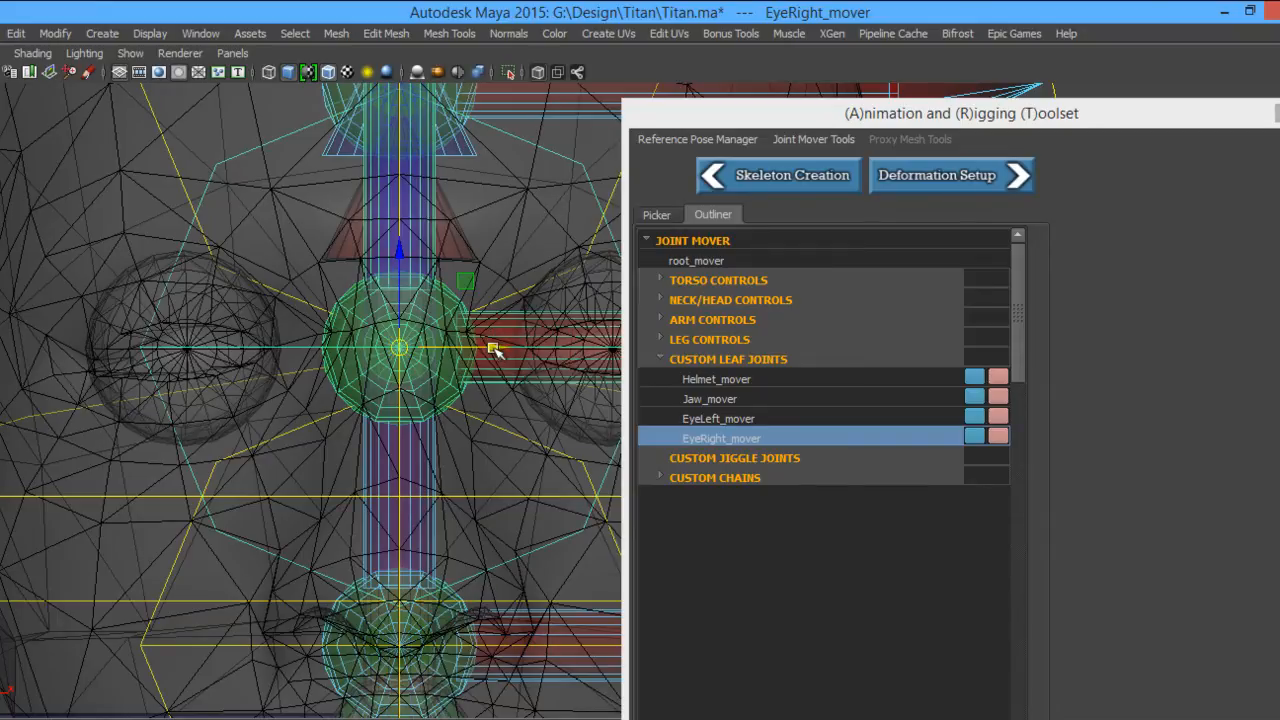
pyautogui.moveTo(491, 349); pyautogui.dragTo(184, 355)
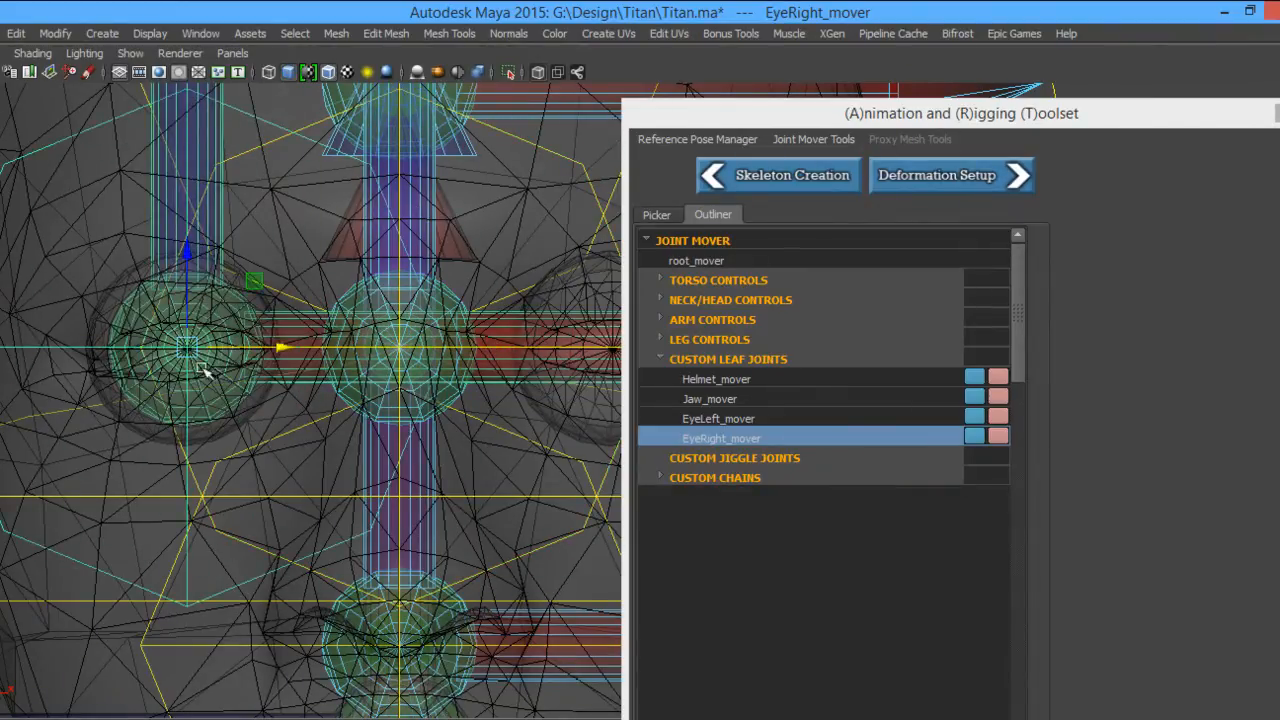
# Select EyeLeft_mover and move it sideways onto the centre of the character's left eyeball in the front view.
pyautogui.click(708, 418)
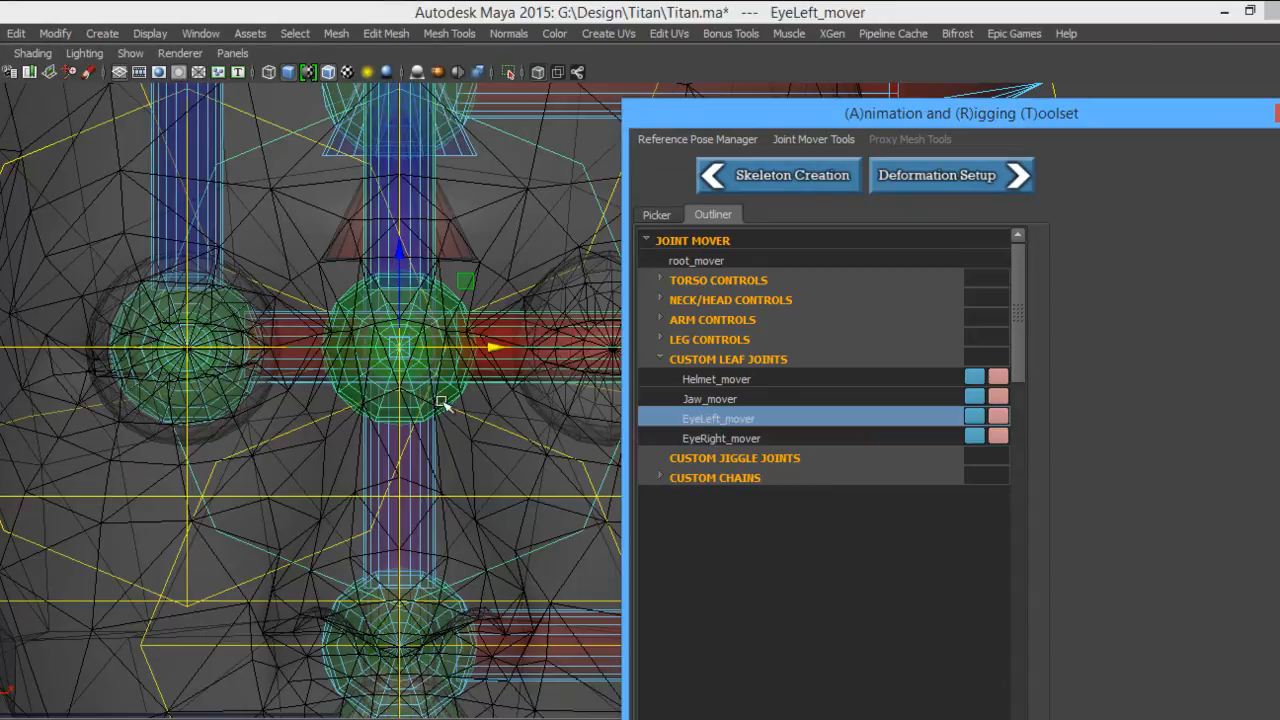
pyautogui.moveTo(491, 345); pyautogui.dragTo(616, 348)
pyautogui.keyDown('alt'); pyautogui.moveTo(532, 404); pyautogui.dragTo(365, 370, button='middle'); pyautogui.keyUp('alt')
pyautogui.keyDown('alt'); pyautogui.moveTo(480, 357); pyautogui.dragTo(363, 329, button='right'); pyautogui.keyUp('alt')
# Return to the perspective view and examine the cloth chain movers and the movers around the character's hips and legs.
pyautogui.press('space')
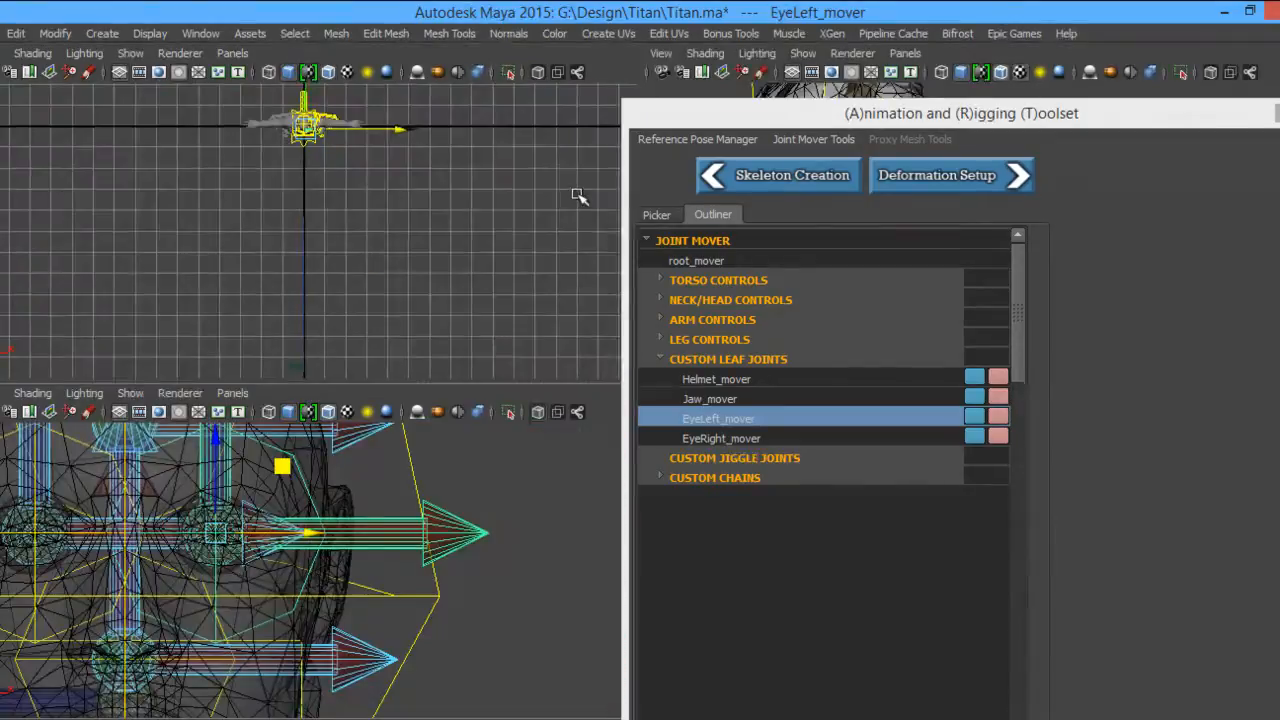
pyautogui.moveTo(739, 126); pyautogui.dragTo(878, 292)
pyautogui.press('space')
pyautogui.press('a')
pyautogui.press('f')
pyautogui.keyDown('alt'); pyautogui.moveTo(554, 357); pyautogui.dragTo(484, 341); pyautogui.keyUp('alt')
pyautogui.keyDown('alt'); pyautogui.moveTo(541, 463); pyautogui.dragTo(440, 294, button='middle'); pyautogui.keyUp('alt')
pyautogui.keyDown('alt'); pyautogui.moveTo(620, 389); pyautogui.dragTo(193, 345, button='right'); pyautogui.keyUp('alt')
pyautogui.keyDown('alt'); pyautogui.moveTo(648, 470); pyautogui.dragTo(521, 350, button='middle'); pyautogui.keyUp('alt')
pyautogui.keyDown('alt'); pyautogui.moveTo(520, 365); pyautogui.dragTo(311, 369, button='right'); pyautogui.keyUp('alt')
pyautogui.keyDown('alt'); pyautogui.moveTo(512, 435); pyautogui.dragTo(230, 251, button='middle'); pyautogui.keyUp('alt')
pyautogui.keyDown('alt'); pyautogui.moveTo(500, 486); pyautogui.dragTo(300, 482, button='right'); pyautogui.keyUp('alt')
pyautogui.keyDown('alt'); pyautogui.moveTo(450, 500); pyautogui.dragTo(432, 362, button='middle'); pyautogui.keyUp('alt')
pyautogui.keyDown('alt'); pyautogui.moveTo(575, 450); pyautogui.dragTo(275, 482); pyautogui.keyUp('alt')
pyautogui.keyDown('alt'); pyautogui.moveTo(580, 460); pyautogui.dragTo(155, 460, button='middle'); pyautogui.keyUp('alt')
pyautogui.keyDown('alt'); pyautogui.moveTo(500, 437); pyautogui.dragTo(270, 450); pyautogui.keyUp('alt')
pyautogui.keyDown('alt'); pyautogui.moveTo(418, 461); pyautogui.dragTo(50, 478); pyautogui.keyUp('alt')
pyautogui.keyDown('alt'); pyautogui.moveTo(622, 424); pyautogui.dragTo(778, 562, button='right'); pyautogui.keyUp('alt')
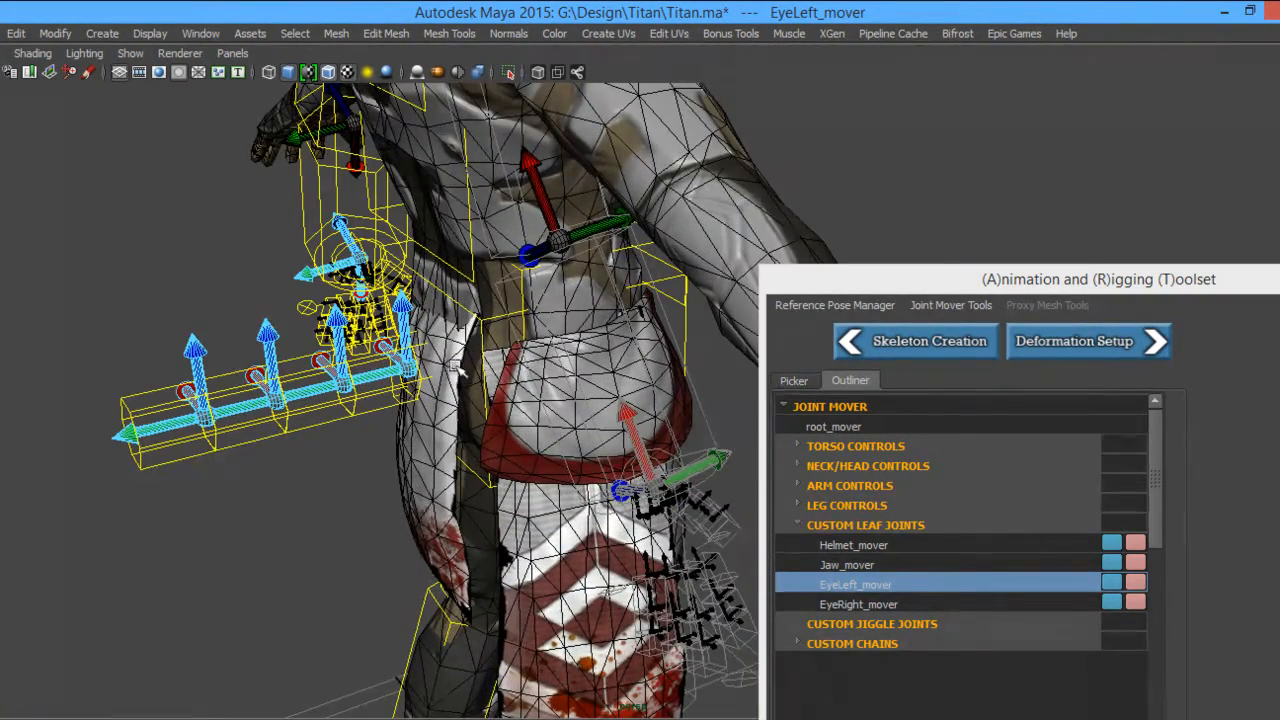
pyautogui.keyDown('alt'); pyautogui.moveTo(461, 474); pyautogui.dragTo(487, 321, button='middle'); pyautogui.keyUp('alt')
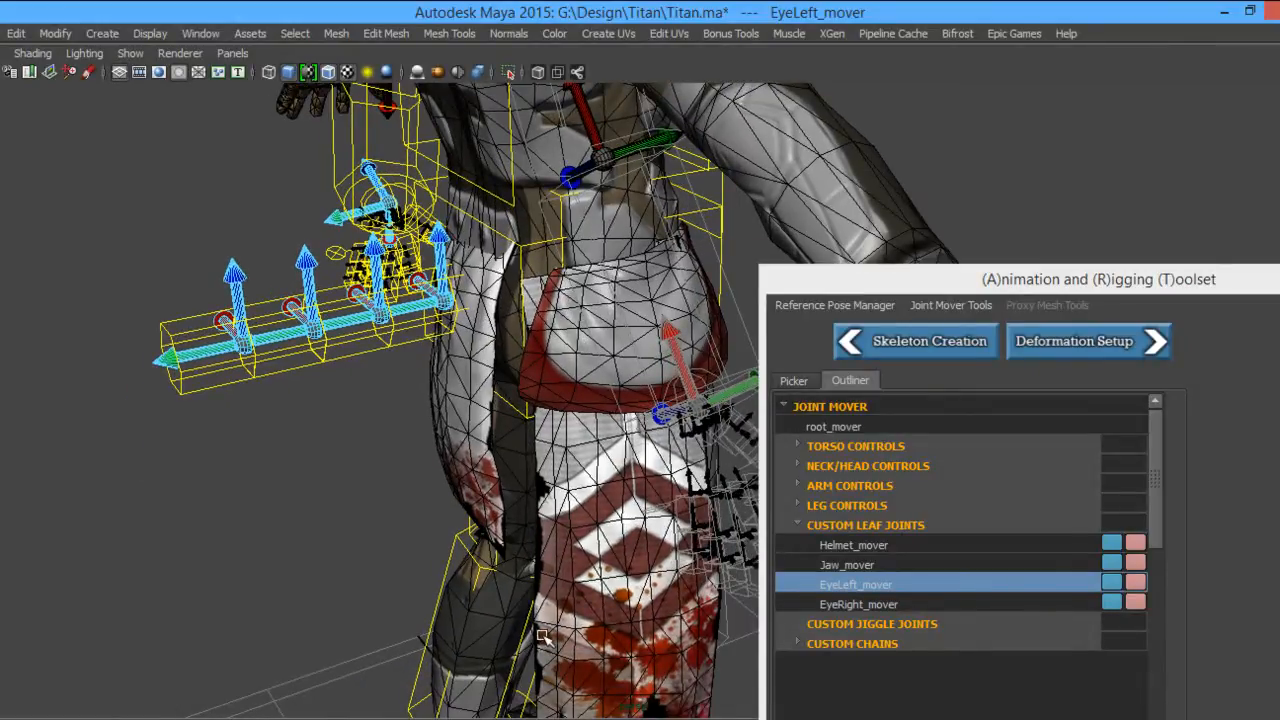
pyautogui.keyDown('alt'); pyautogui.moveTo(532, 284); pyautogui.dragTo(590, 278); pyautogui.keyUp('alt')
pyautogui.keyDown('alt'); pyautogui.moveTo(197, 387); pyautogui.dragTo(411, 424, button='middle'); pyautogui.keyUp('alt')
# Show the body picker, move the toolset window clear of the model and examine the arm and torso movers against the mesh.
pyautogui.click(872, 350)
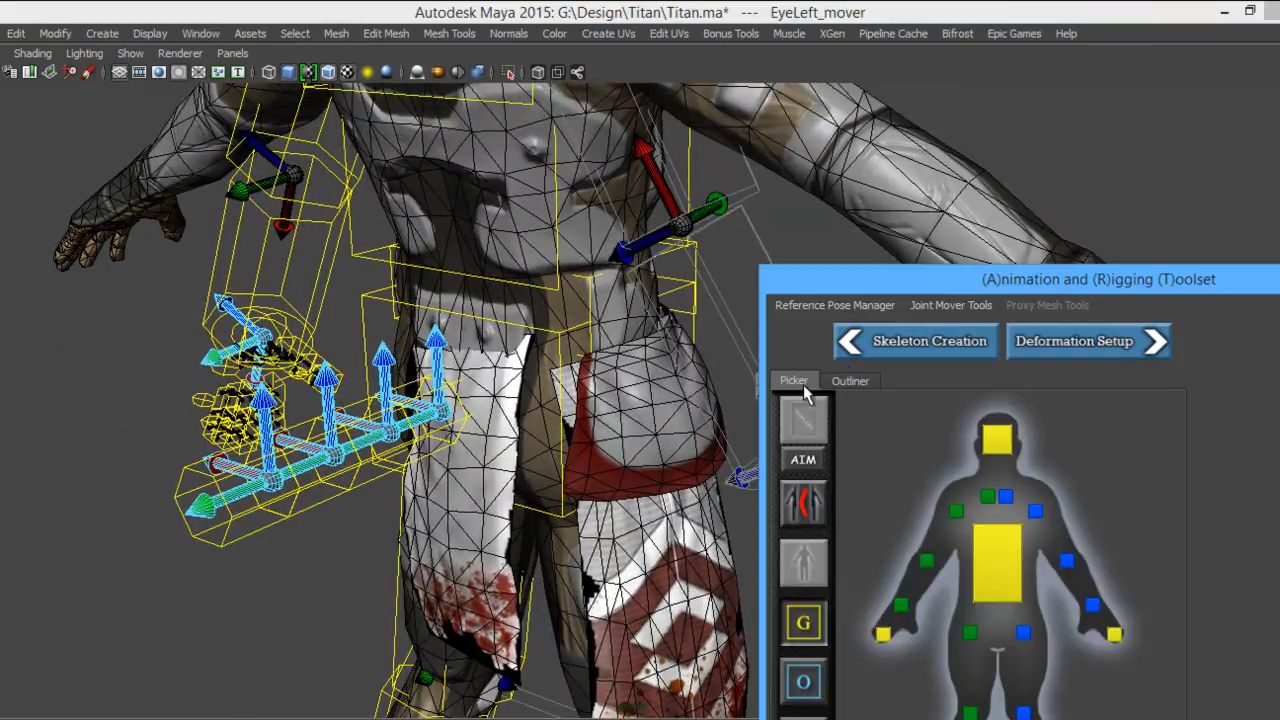
pyautogui.moveTo(945, 285); pyautogui.dragTo(974, 29)
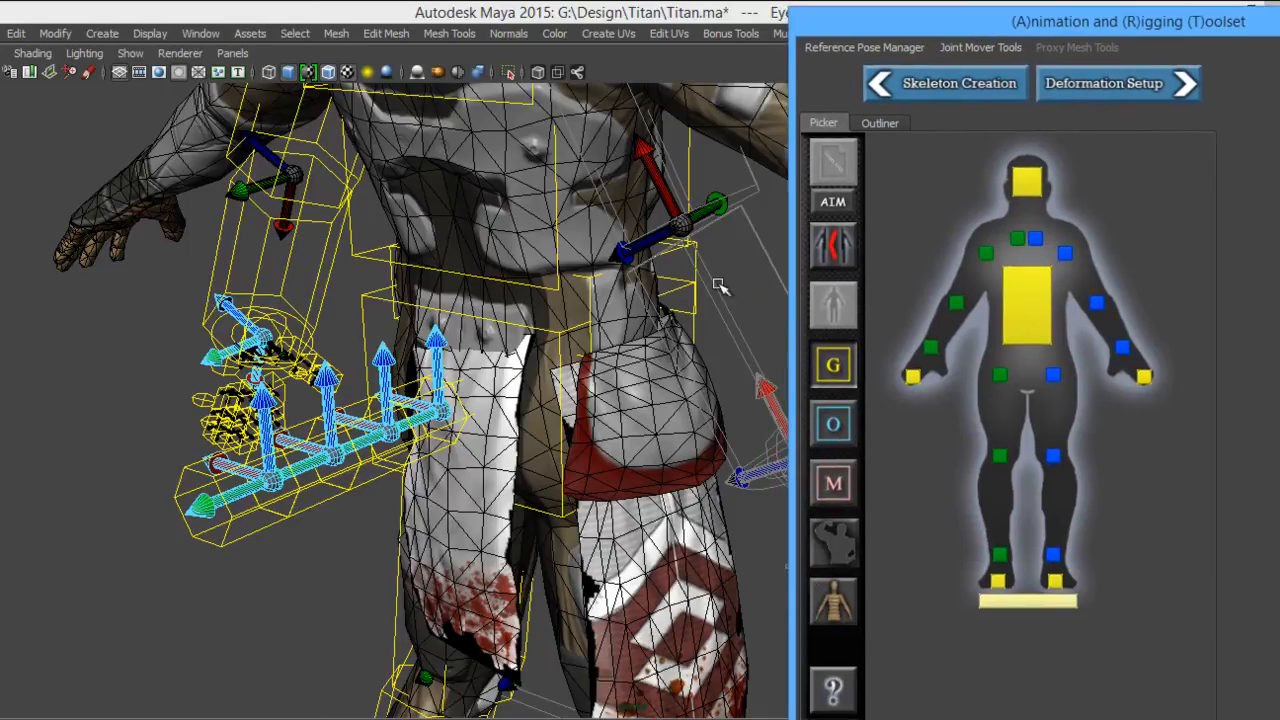
pyautogui.keyDown('alt'); pyautogui.moveTo(754, 263); pyautogui.dragTo(449, 289); pyautogui.keyUp('alt')
pyautogui.keyDown('alt'); pyautogui.moveTo(449, 289); pyautogui.dragTo(365, 272, button='right'); pyautogui.keyUp('alt')
pyautogui.keyDown('alt'); pyautogui.moveTo(735, 296); pyautogui.dragTo(540, 286, button='middle'); pyautogui.keyUp('alt')
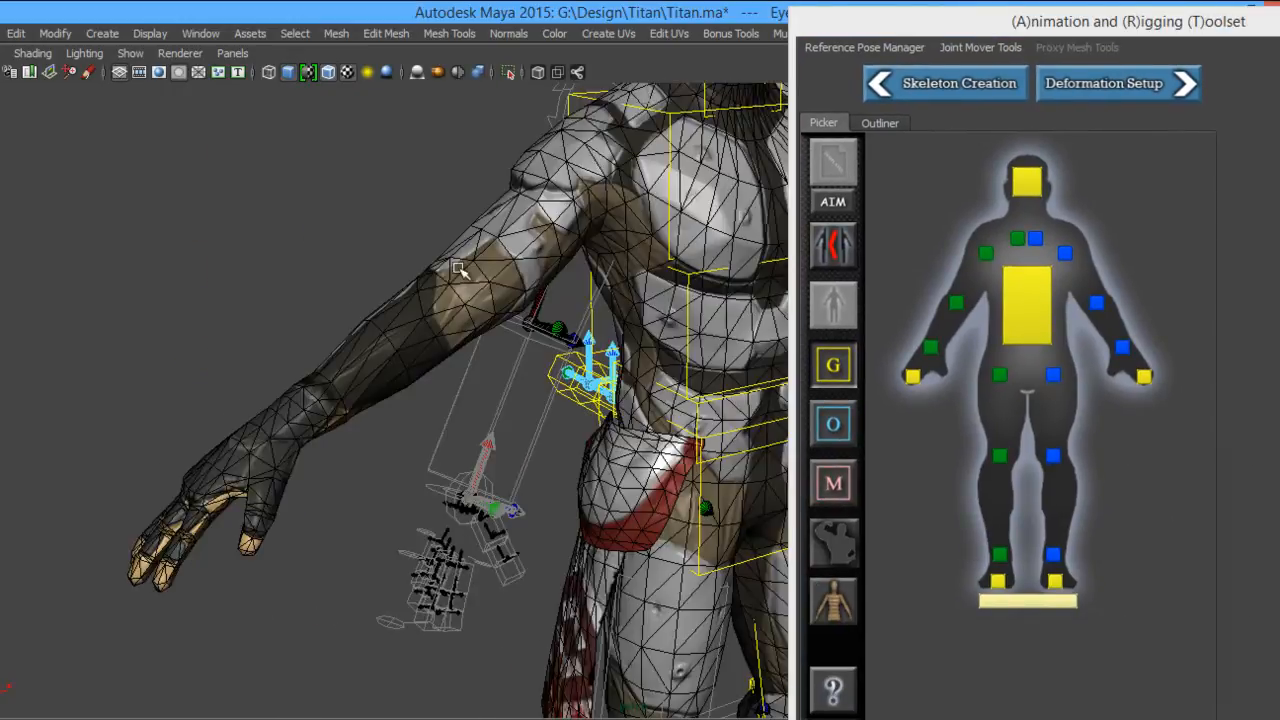
pyautogui.keyDown('alt'); pyautogui.moveTo(455, 268); pyautogui.dragTo(304, 302, button='middle'); pyautogui.keyUp('alt')
pyautogui.keyDown('alt'); pyautogui.moveTo(496, 247); pyautogui.dragTo(278, 216); pyautogui.keyUp('alt')
pyautogui.keyDown('alt'); pyautogui.moveTo(520, 323); pyautogui.dragTo(310, 305, button='middle'); pyautogui.keyUp('alt')
pyautogui.keyDown('alt'); pyautogui.moveTo(310, 305); pyautogui.dragTo(499, 298); pyautogui.keyUp('alt')
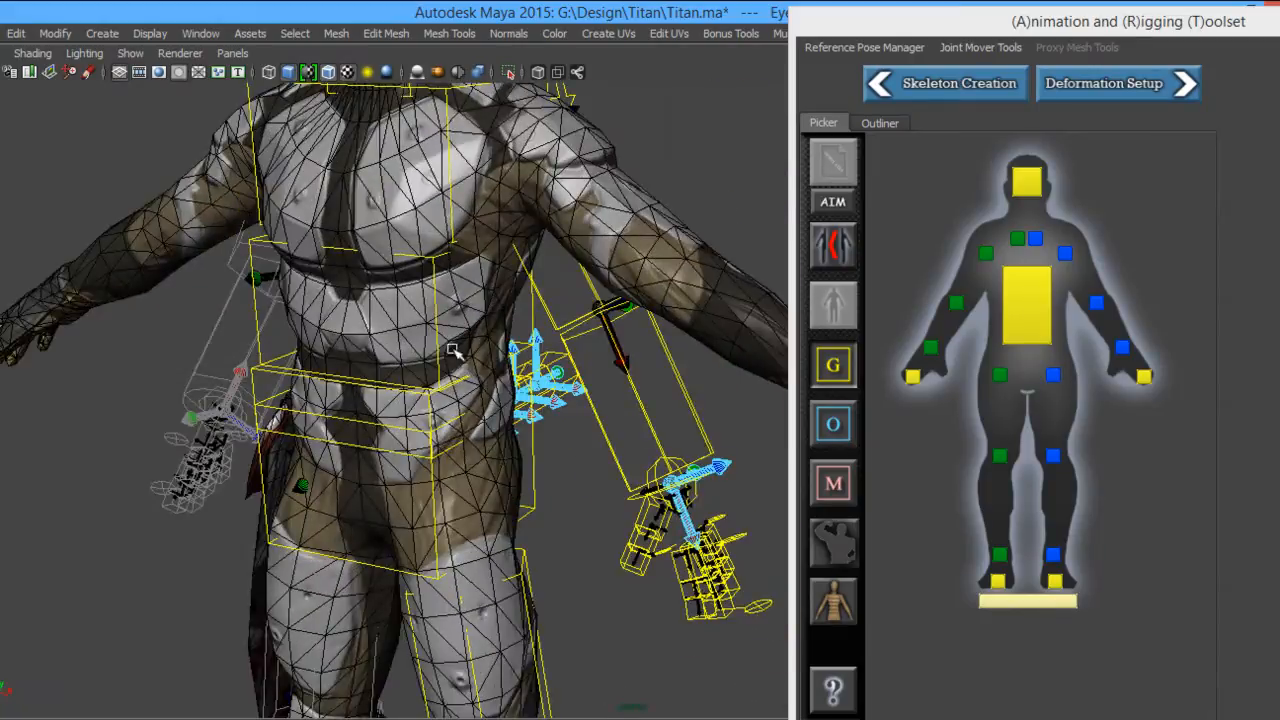
pyautogui.keyDown('alt'); pyautogui.moveTo(436, 355); pyautogui.dragTo(464, 310, button='middle'); pyautogui.keyUp('alt')
pyautogui.keyDown('alt'); pyautogui.moveTo(464, 310); pyautogui.dragTo(439, 257, button='right'); pyautogui.keyUp('alt')
pyautogui.keyDown('alt'); pyautogui.moveTo(439, 257); pyautogui.dragTo(426, 281, button='middle'); pyautogui.keyUp('alt')
pyautogui.keyDown('alt'); pyautogui.moveTo(430, 383); pyautogui.dragTo(457, 384); pyautogui.keyUp('alt')
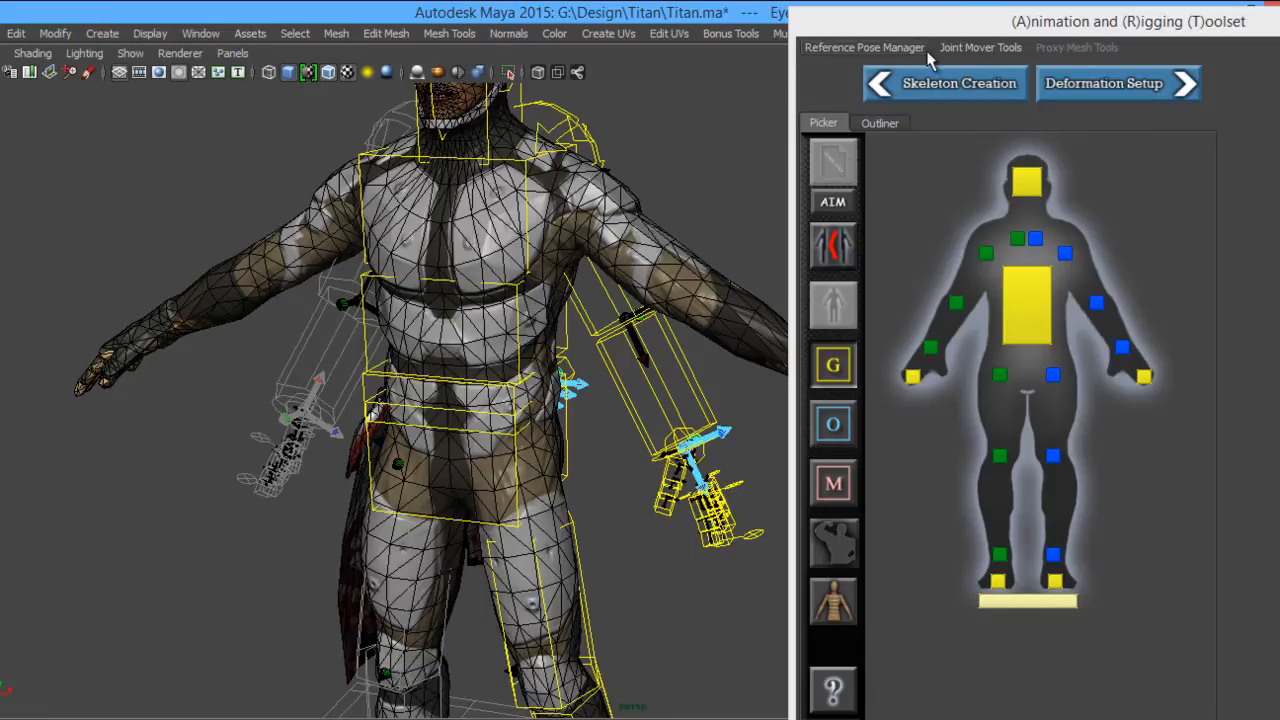
# Return to skeleton creation, discarding the current physique settings, and delete the cloth chain module.
pyautogui.moveTo(946, 26); pyautogui.dragTo(951, 47)
pyautogui.click(950, 100)
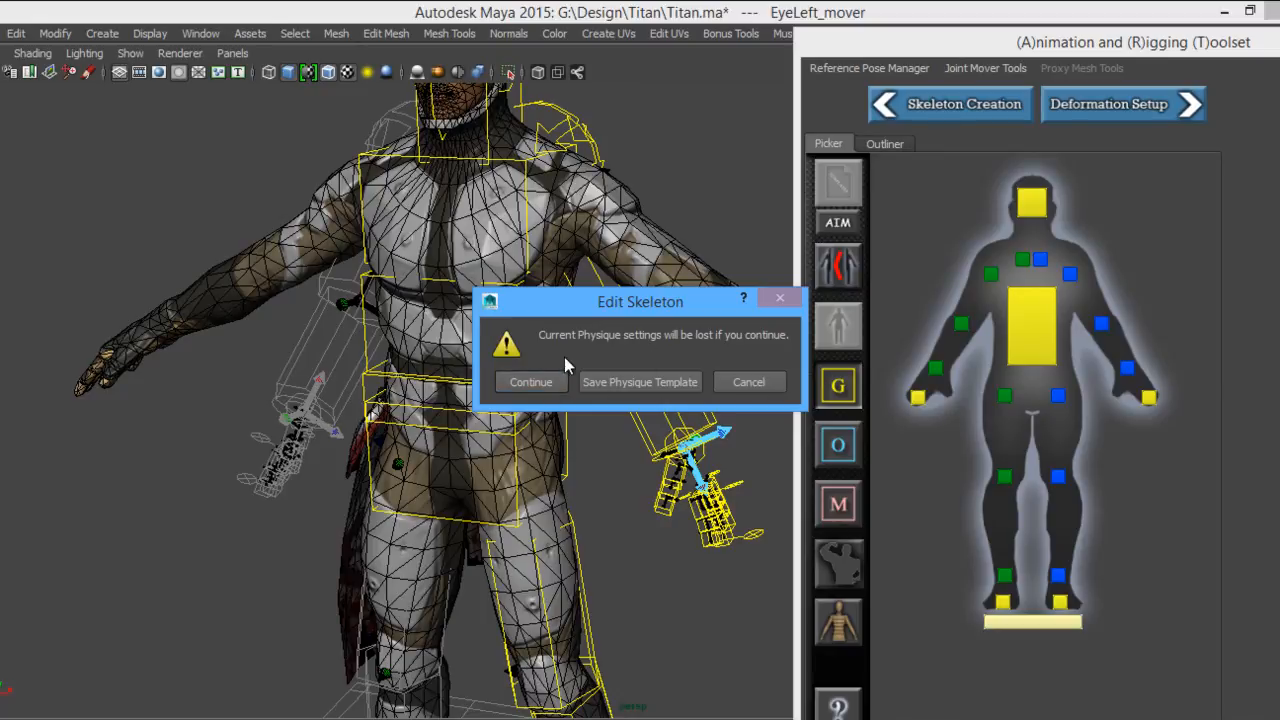
pyautogui.click(530, 382)
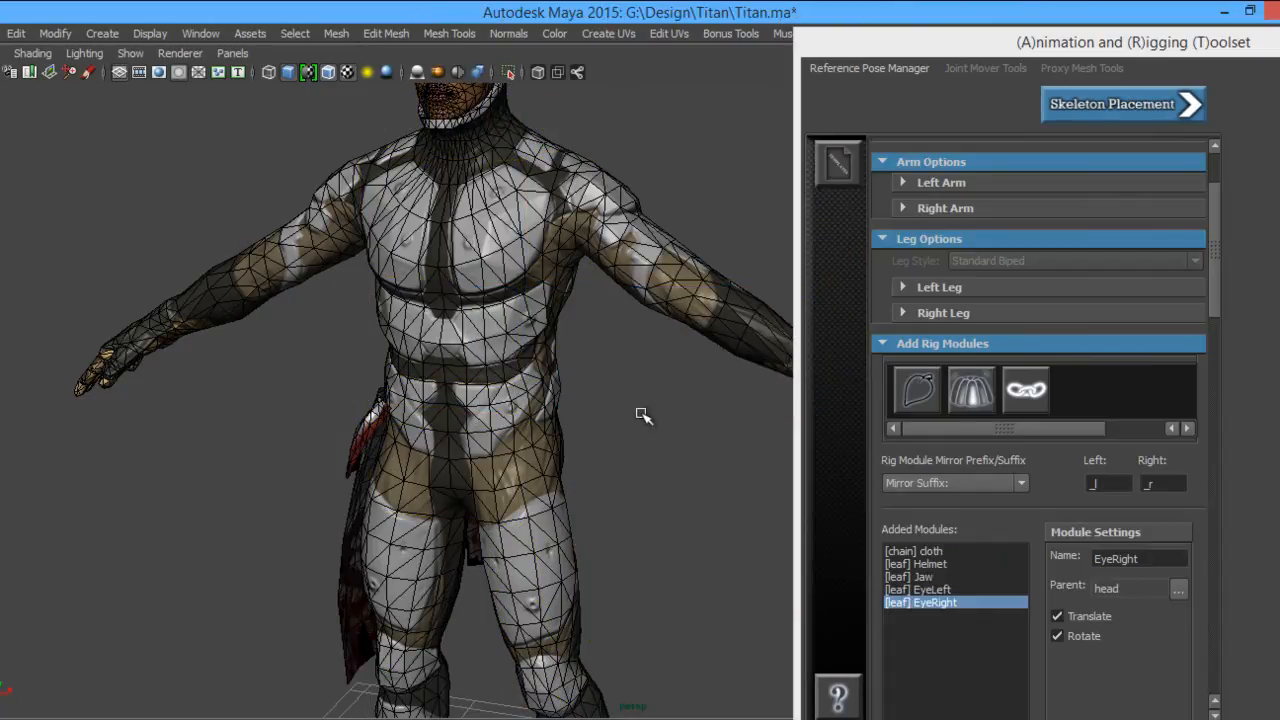
pyautogui.keyDown('alt'); pyautogui.moveTo(717, 452); pyautogui.dragTo(563, 423); pyautogui.keyUp('alt')
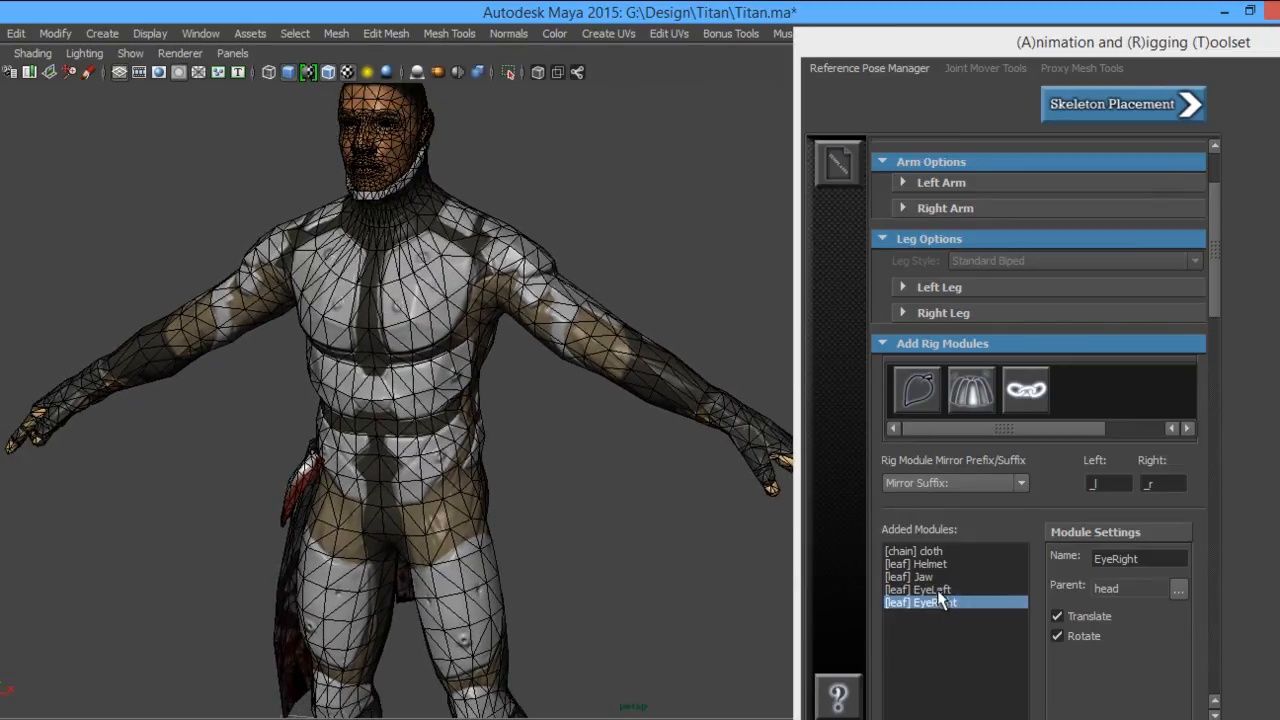
pyautogui.click(886, 551)
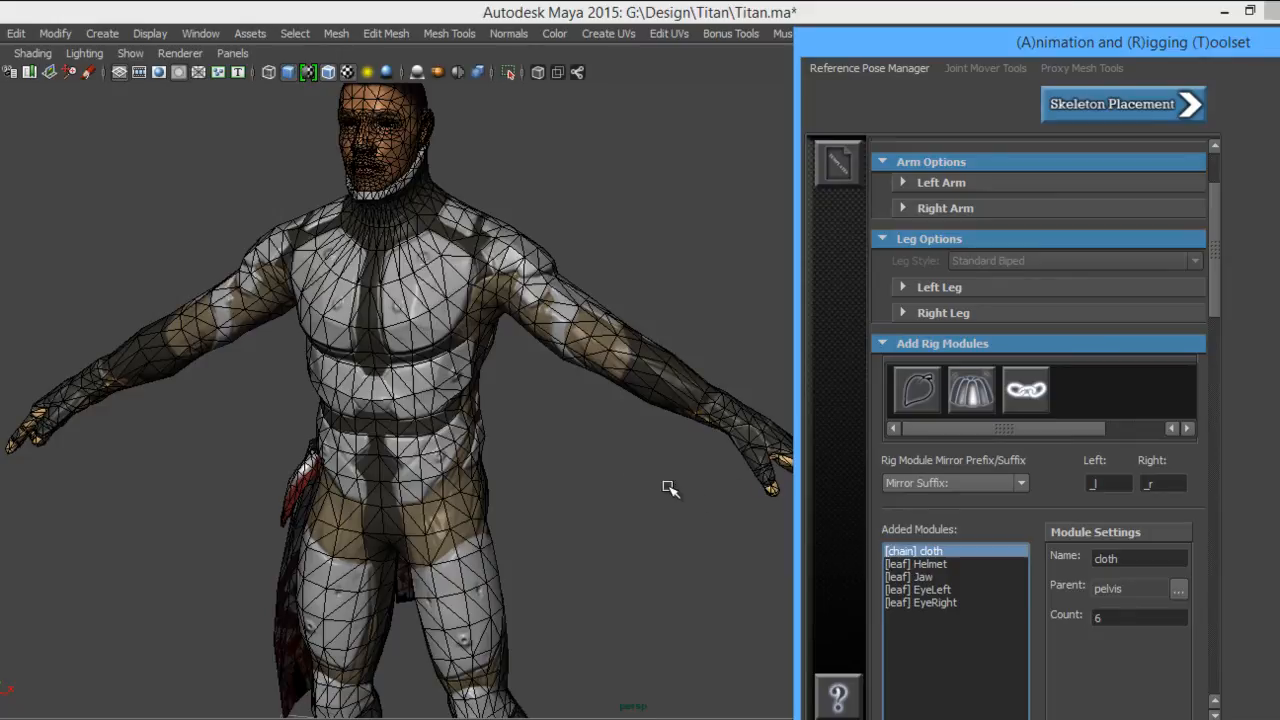
pyautogui.press('Delete')
pyautogui.click(836, 162)
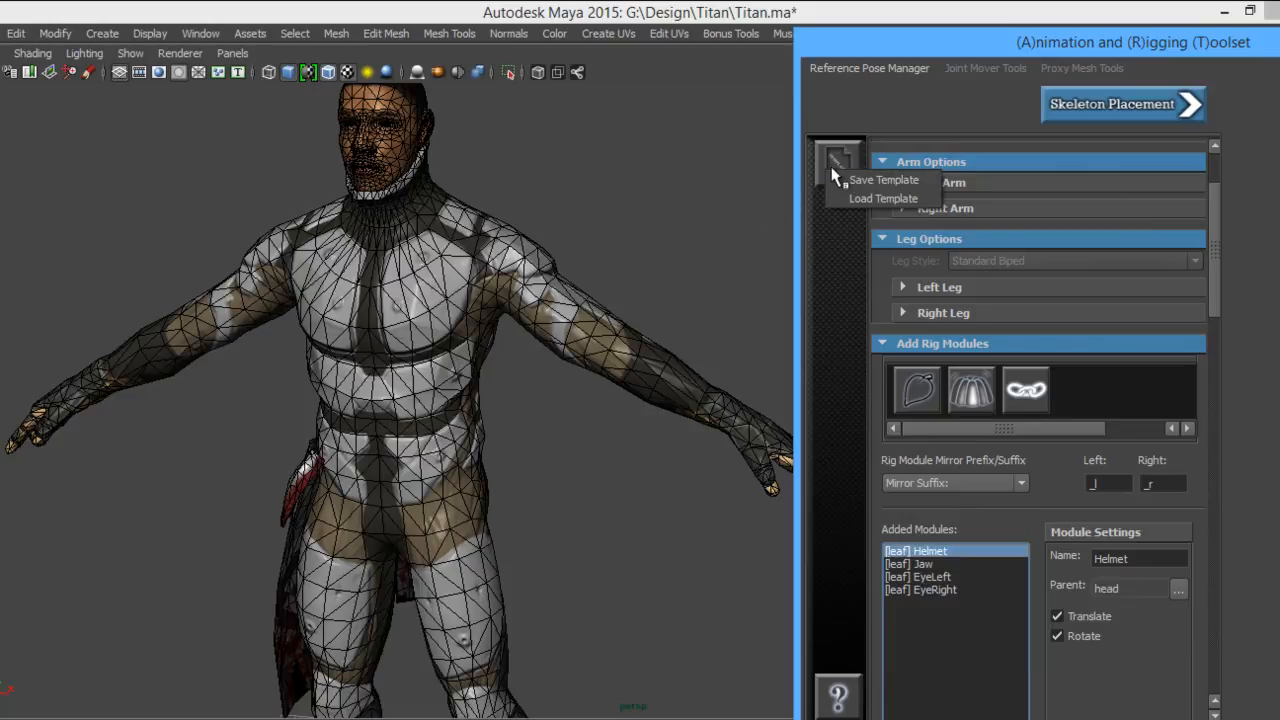
pyautogui.click(860, 178)
pyautogui.click(512, 215)
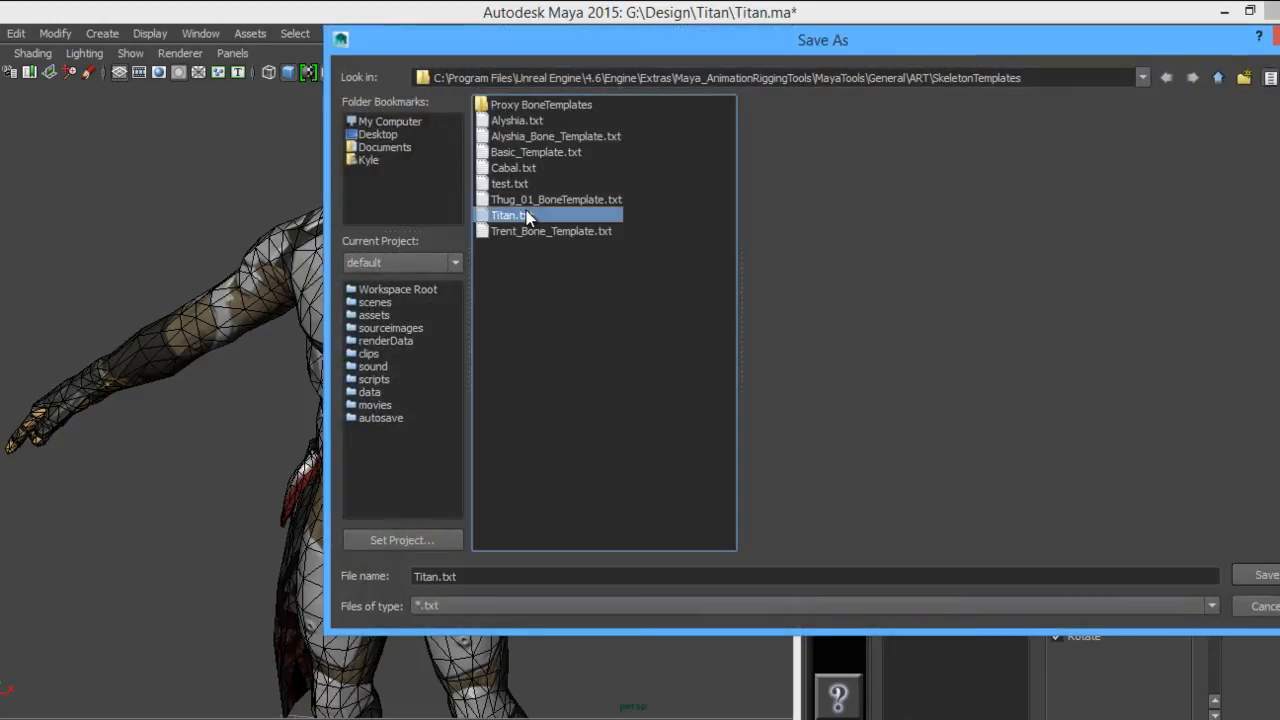
pyautogui.click(1262, 576)
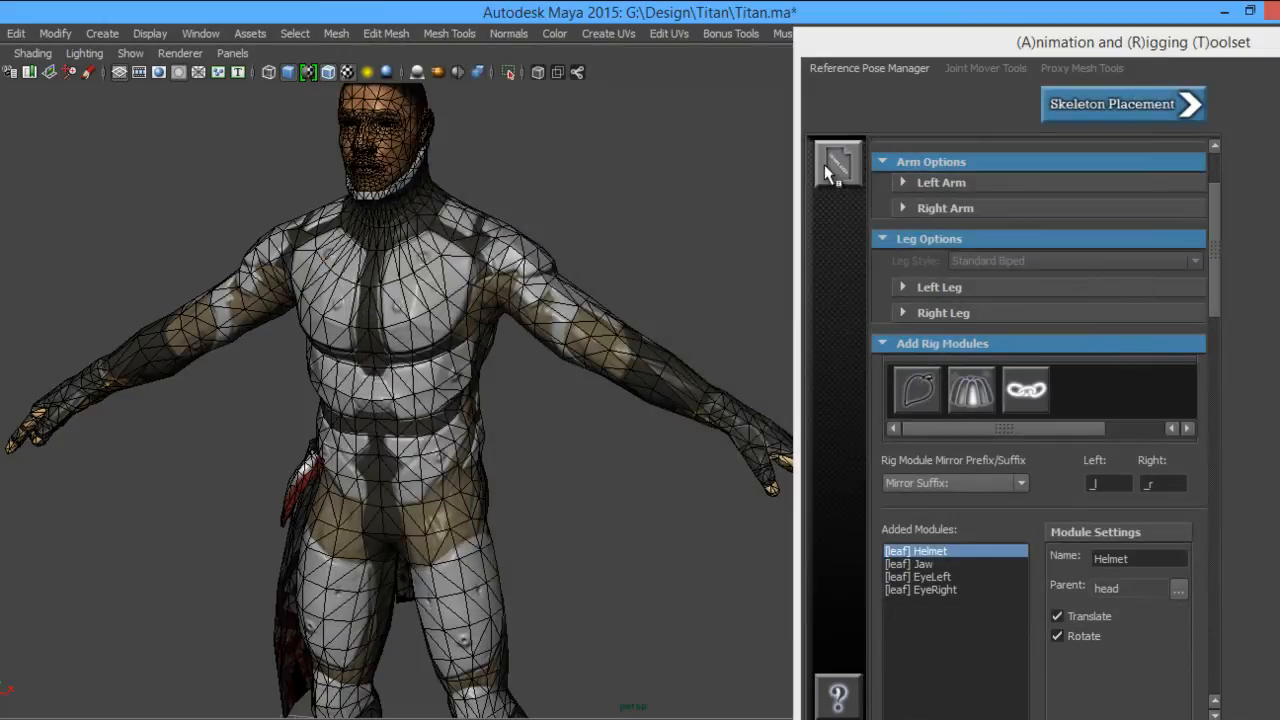
# Save the skeleton template as Titan.txt, replacing the existing file.
pyautogui.click(824, 167)
pyautogui.click(865, 182)
pyautogui.click(515, 215)
pyautogui.click(1262, 576)
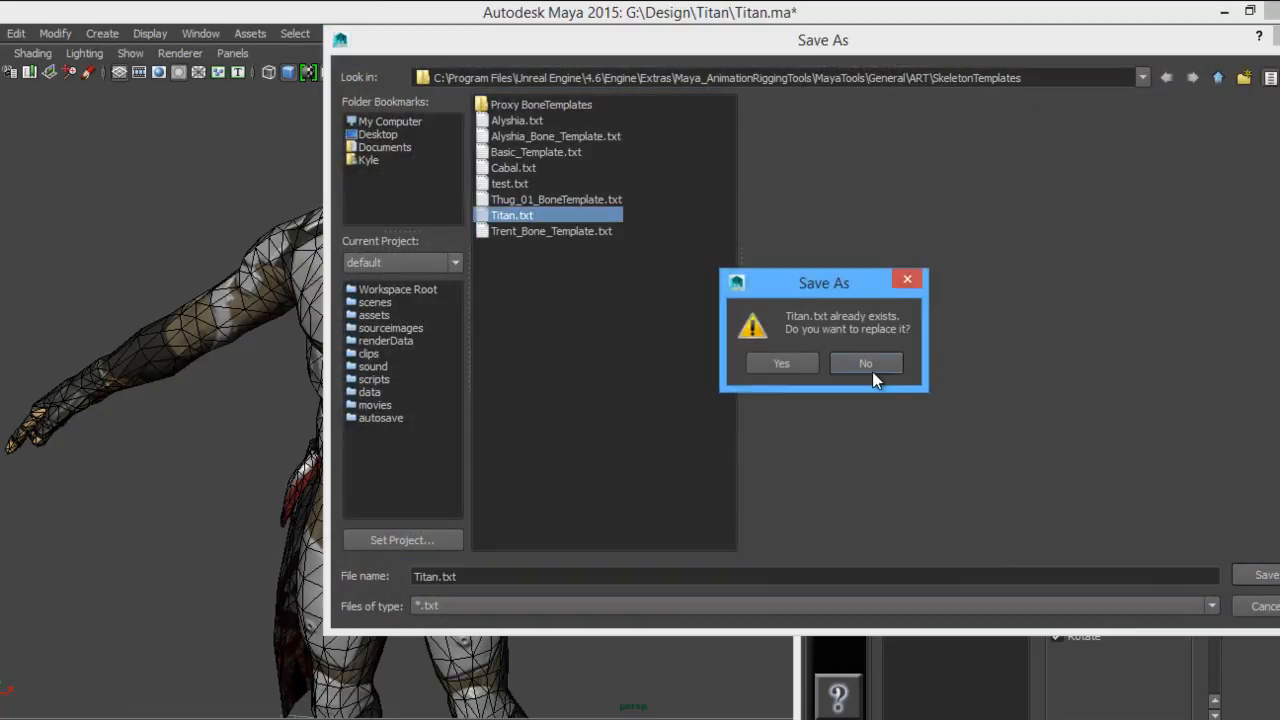
pyautogui.click(776, 364)
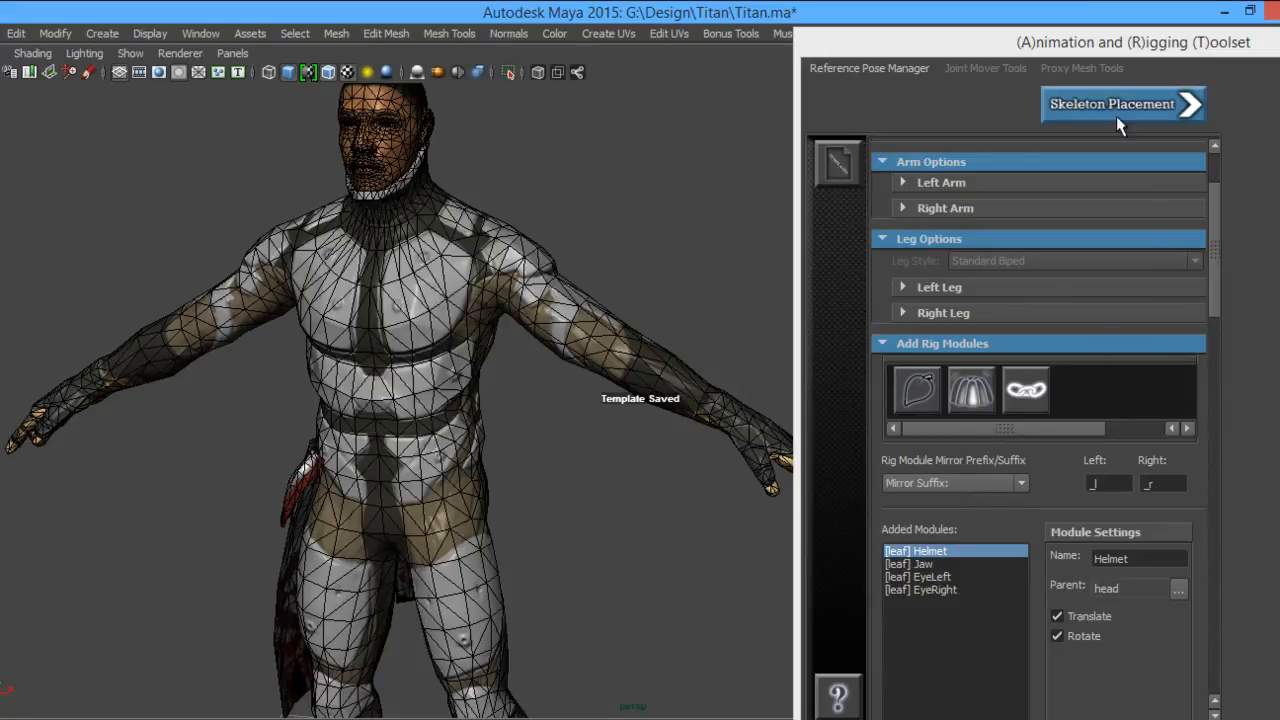
# Build the skeleton with the chosen parameters and proceed to skeleton placement.
pyautogui.click(1094, 94)
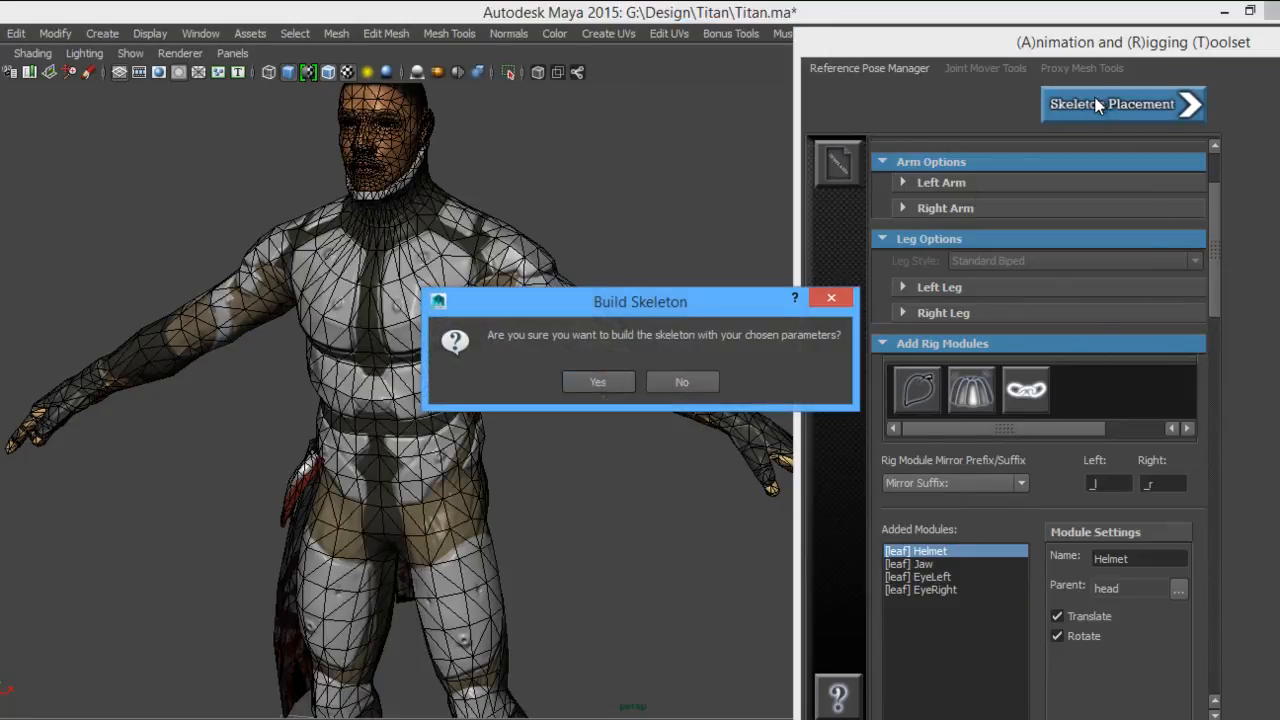
pyautogui.click(597, 382)
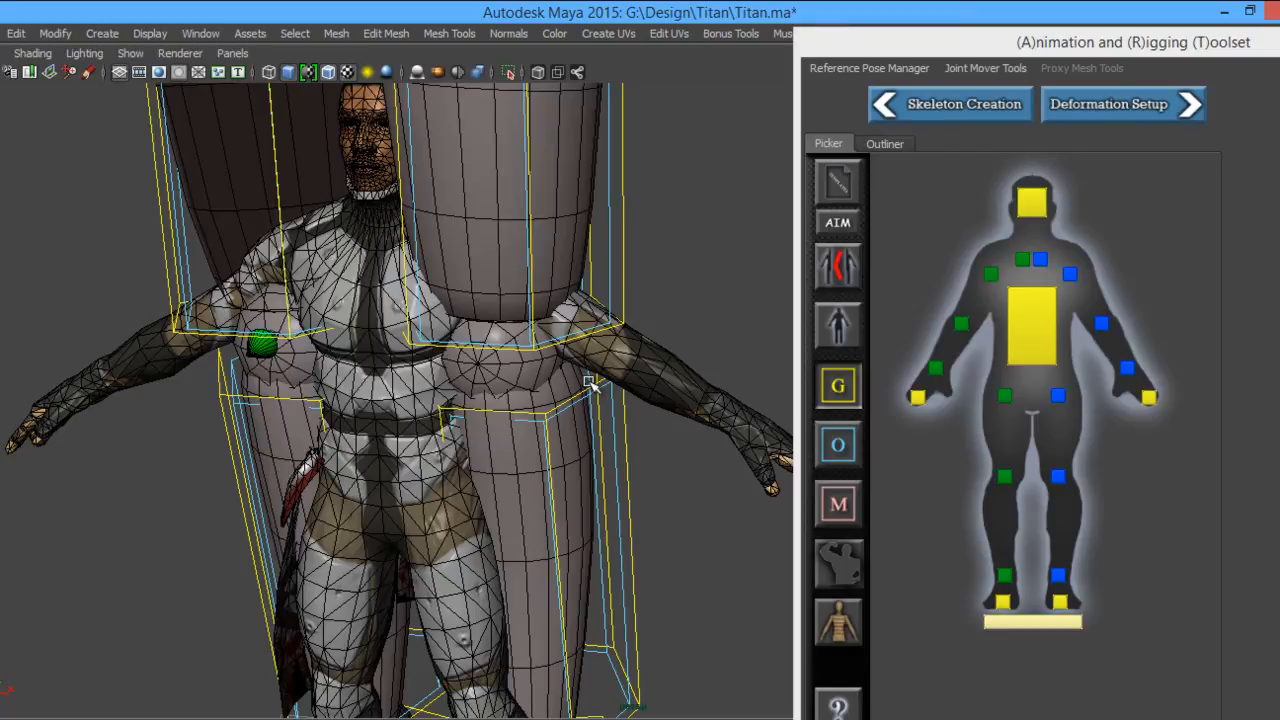
pyautogui.keyDown('alt'); pyautogui.moveTo(643, 296); pyautogui.dragTo(506, 347, button='middle'); pyautogui.keyUp('alt')
pyautogui.keyDown('alt'); pyautogui.moveTo(506, 347); pyautogui.dragTo(910, 579, button='right'); pyautogui.keyUp('alt')
pyautogui.keyDown('alt'); pyautogui.moveTo(353, 328); pyautogui.dragTo(402, 299, button='middle'); pyautogui.keyUp('alt')
pyautogui.keyDown('alt'); pyautogui.moveTo(401, 298); pyautogui.dragTo(591, 403, button='right'); pyautogui.keyUp('alt')
pyautogui.keyDown('alt'); pyautogui.moveTo(591, 403); pyautogui.dragTo(543, 343); pyautogui.keyUp('alt')
pyautogui.scroll(-5, 545, 424)
pyautogui.keyDown('alt'); pyautogui.moveTo(543, 343); pyautogui.dragTo(123, 325, button='middle'); pyautogui.keyUp('alt')
pyautogui.keyDown('alt'); pyautogui.moveTo(123, 325); pyautogui.dragTo(599, 446); pyautogui.keyUp('alt')
# Open the detailed torso picker and examine the rebuilt movers on the character's upper body and head.
pyautogui.click(1040, 345)
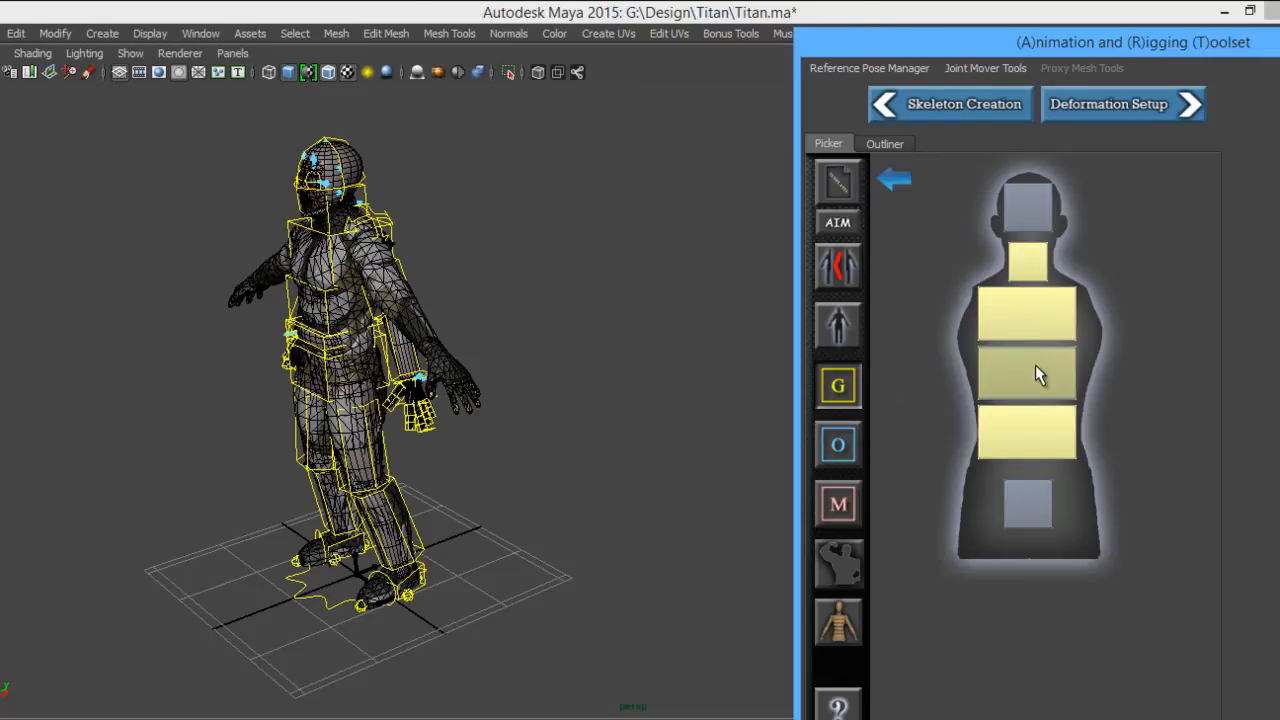
pyautogui.click(1036, 367)
pyautogui.click(1027, 311)
pyautogui.click(1027, 415)
pyautogui.keyDown('alt'); pyautogui.moveTo(602, 311); pyautogui.dragTo(586, 286); pyautogui.keyUp('alt')
pyautogui.keyDown('alt'); pyautogui.moveTo(586, 286); pyautogui.dragTo(432, 279, button='middle'); pyautogui.keyUp('alt')
pyautogui.keyDown('alt'); pyautogui.moveTo(432, 279); pyautogui.dragTo(700, 415, button='right'); pyautogui.keyUp('alt')
pyautogui.keyDown('alt'); pyautogui.moveTo(700, 415); pyautogui.dragTo(884, 522); pyautogui.keyUp('alt')
pyautogui.click(590, 214)
pyautogui.keyDown('alt'); pyautogui.moveTo(559, 215); pyautogui.dragTo(589, 237); pyautogui.keyUp('alt')
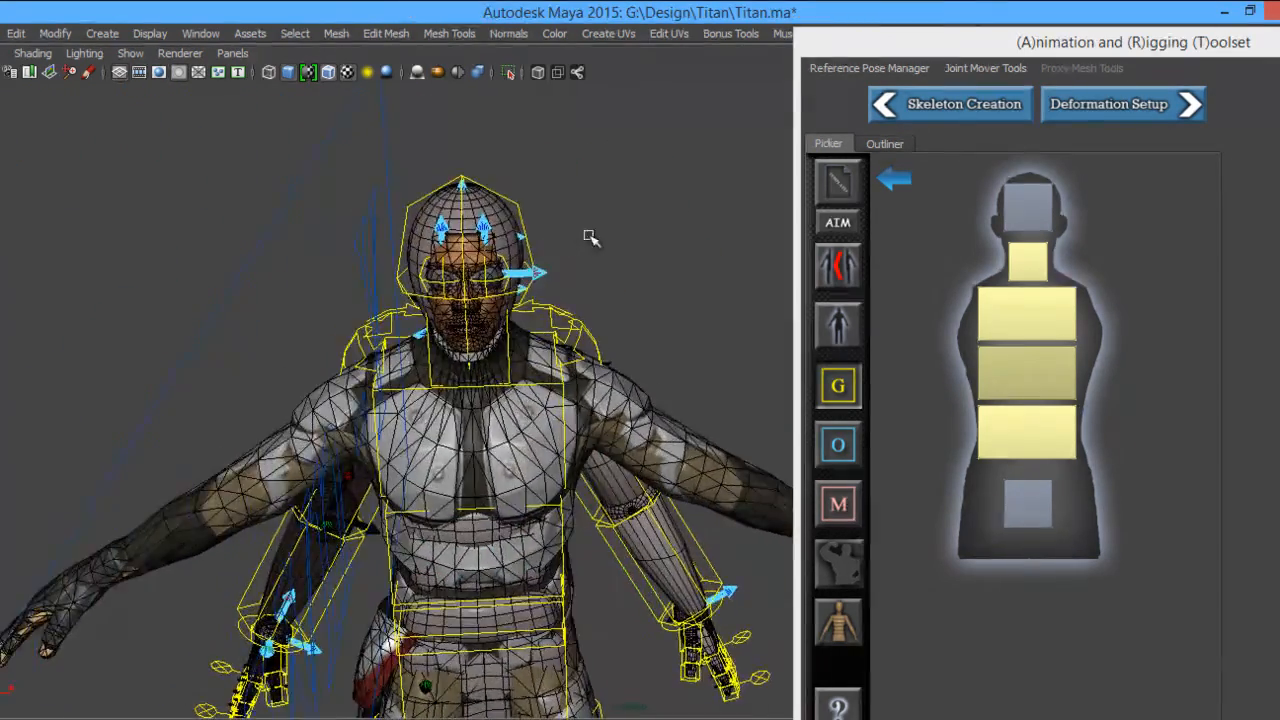
pyautogui.keyDown('alt'); pyautogui.moveTo(672, 288); pyautogui.dragTo(635, 275); pyautogui.keyUp('alt')
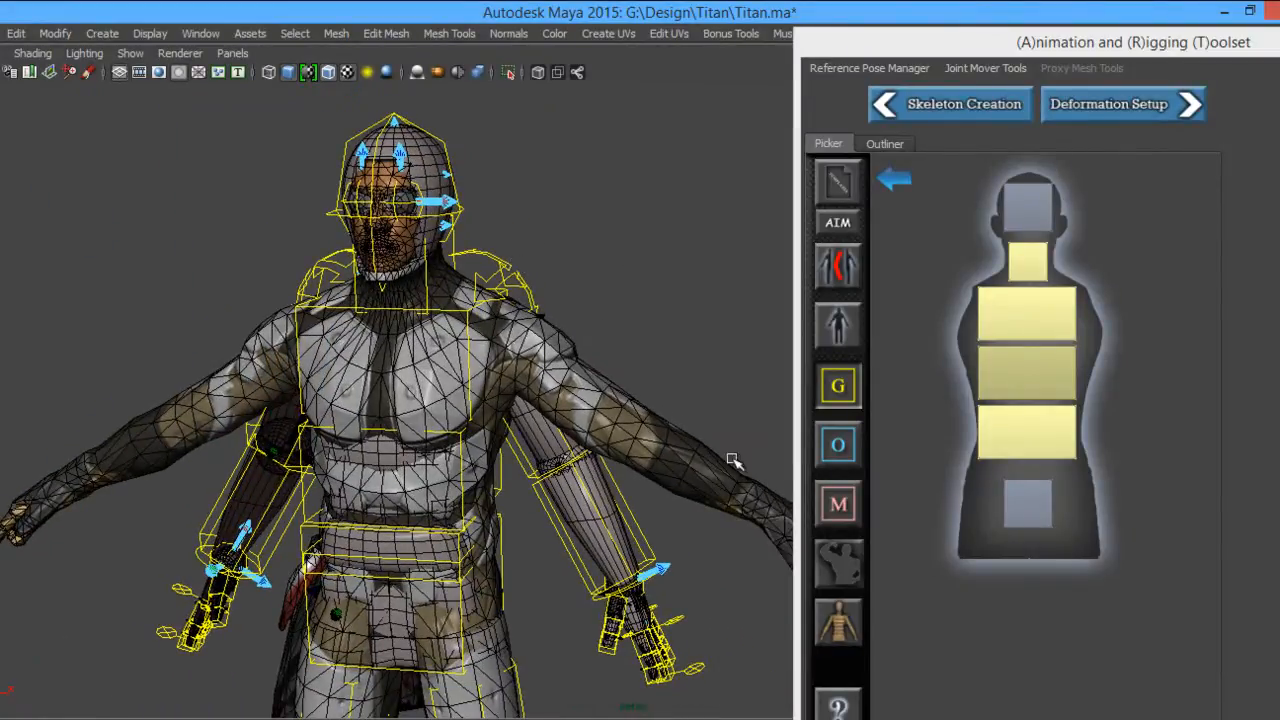
# Hide the proxy body geometry so only the movers and the character mesh are displayed.
pyautogui.click(835, 620)
pyautogui.moveTo(424, 313)
pyautogui.keyDown('alt'); pyautogui.mouseDown()
pyautogui.moveTo(530, 318)
pyautogui.moveTo(427, 315)
pyautogui.mouseUp(); pyautogui.keyUp('alt')
pyautogui.keyDown('alt'); pyautogui.moveTo(520, 323); pyautogui.dragTo(505, 321); pyautogui.keyUp('alt')
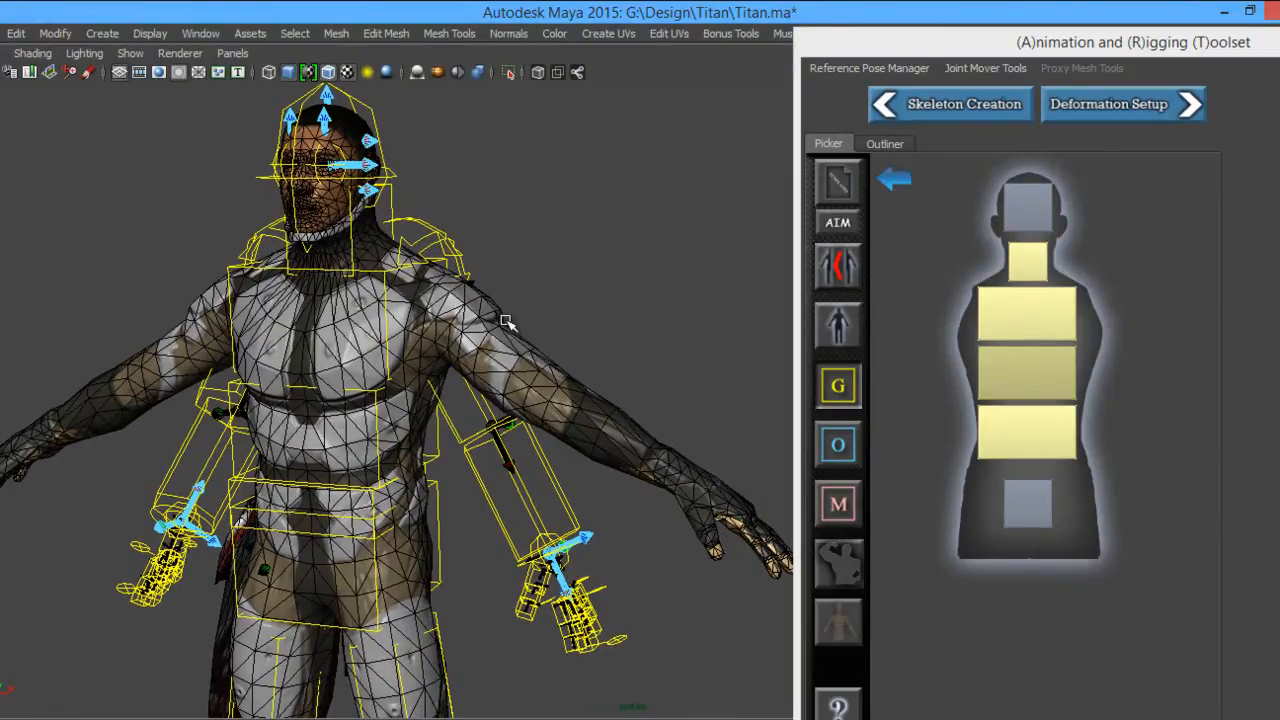
# Examine how the arm, hand and leg movers line up with the character mesh in the perspective view.
pyautogui.keyDown('alt'); pyautogui.moveTo(504, 322); pyautogui.dragTo(496, 330); pyautogui.keyUp('alt')
pyautogui.keyDown('alt'); pyautogui.moveTo(655, 481); pyautogui.dragTo(503, 411, button='middle'); pyautogui.keyUp('alt')
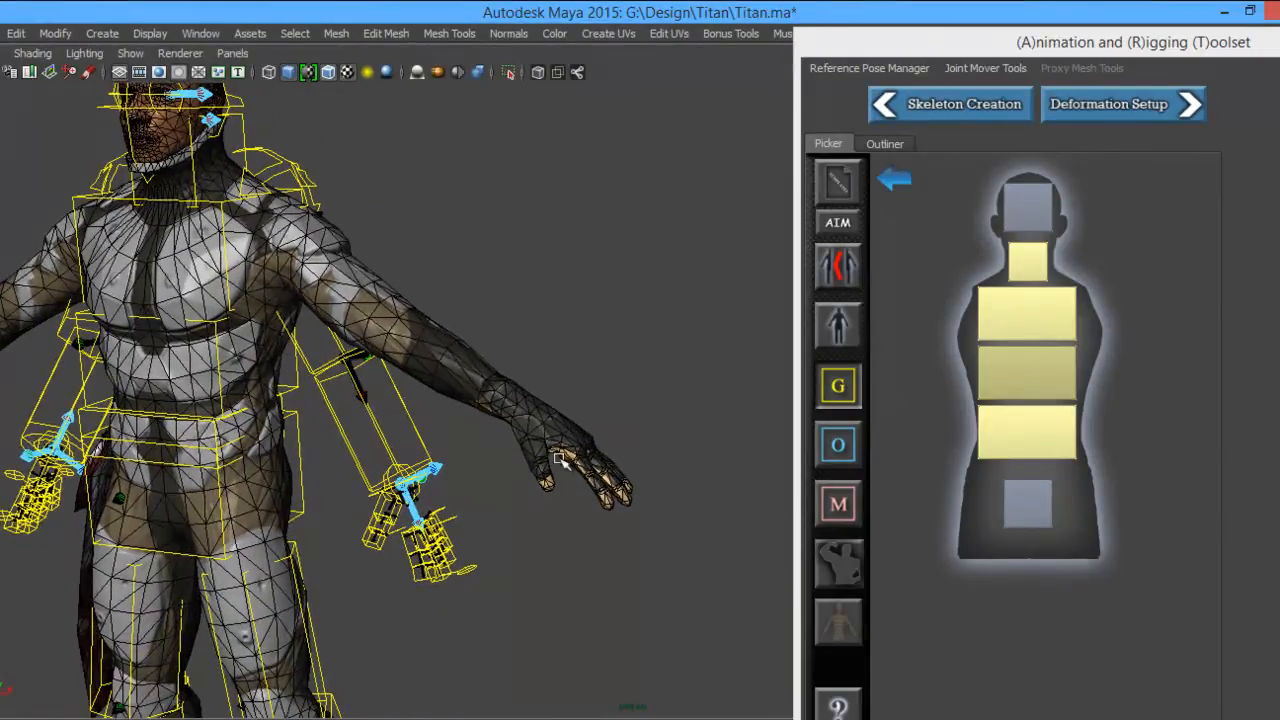
pyautogui.keyDown('alt'); pyautogui.moveTo(455, 421); pyautogui.dragTo(423, 420); pyautogui.keyUp('alt')
pyautogui.keyDown('alt'); pyautogui.moveTo(423, 420); pyautogui.dragTo(531, 429, button='middle'); pyautogui.keyUp('alt')
pyautogui.keyDown('alt'); pyautogui.moveTo(413, 407); pyautogui.dragTo(434, 409); pyautogui.keyUp('alt')
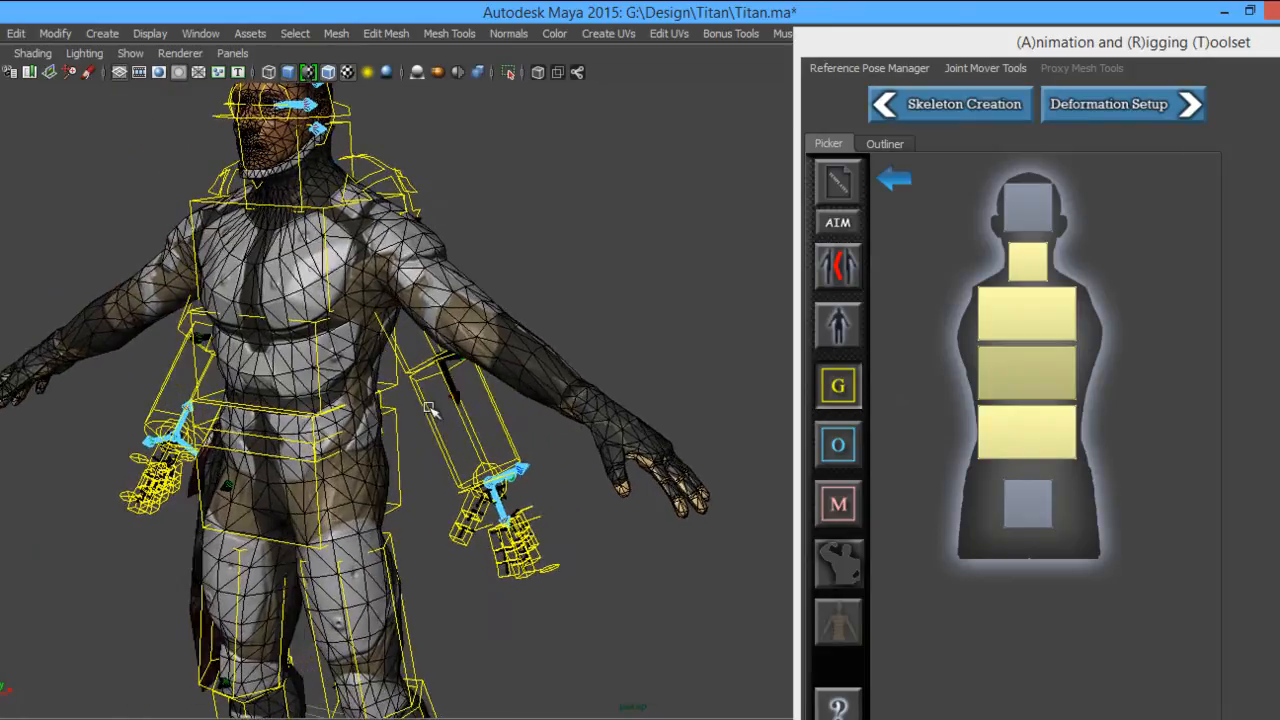
pyautogui.keyDown('alt'); pyautogui.moveTo(450, 412); pyautogui.dragTo(486, 414, button='middle'); pyautogui.keyUp('alt')
pyautogui.keyDown('alt'); pyautogui.moveTo(447, 415); pyautogui.dragTo(472, 417); pyautogui.keyUp('alt')
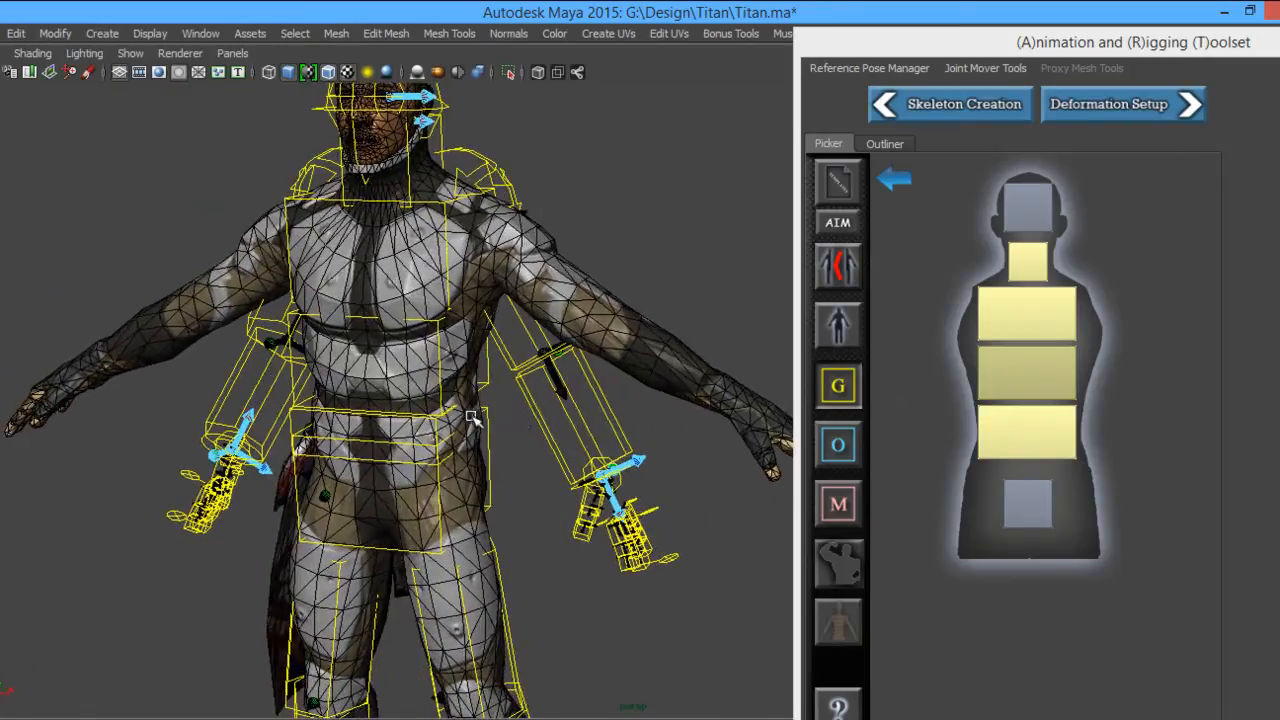
pyautogui.keyDown('alt'); pyautogui.moveTo(472, 417); pyautogui.dragTo(415, 419, button='right'); pyautogui.keyUp('alt')
pyautogui.keyDown('alt'); pyautogui.moveTo(439, 425); pyautogui.dragTo(343, 319, button='middle'); pyautogui.keyUp('alt')
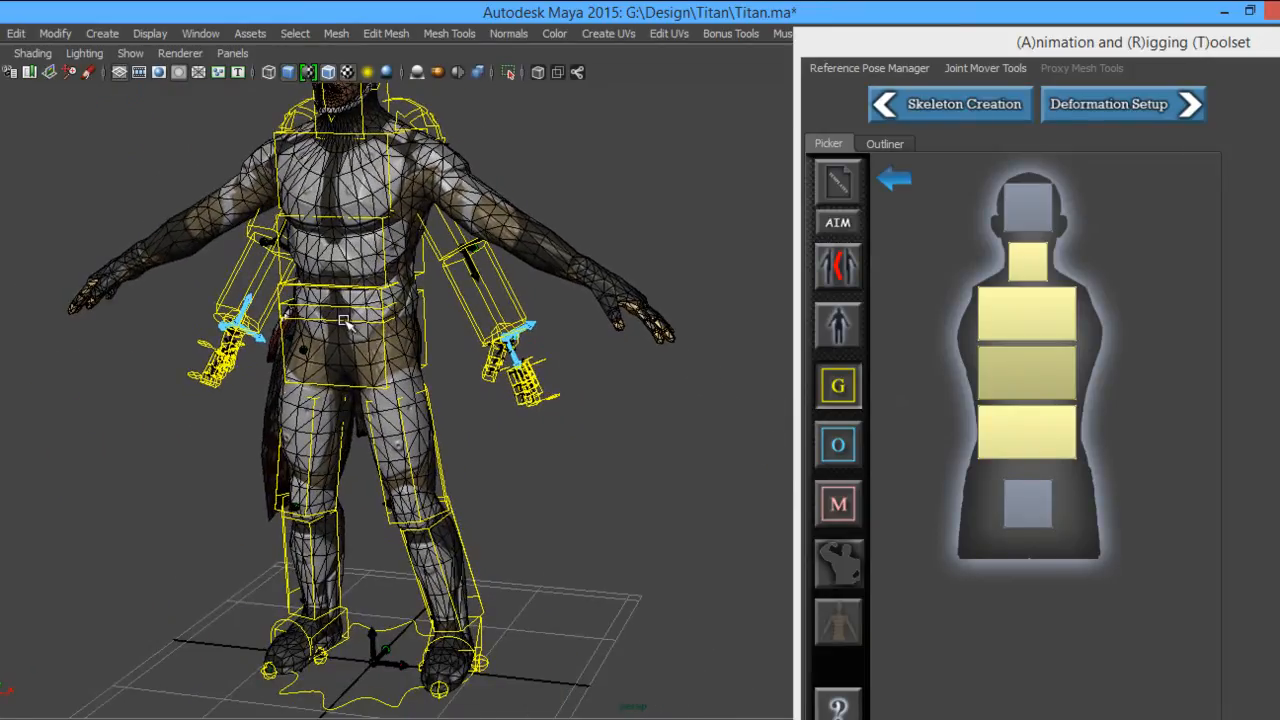
pyautogui.keyDown('alt'); pyautogui.moveTo(409, 217); pyautogui.dragTo(436, 341, button='middle'); pyautogui.keyUp('alt')
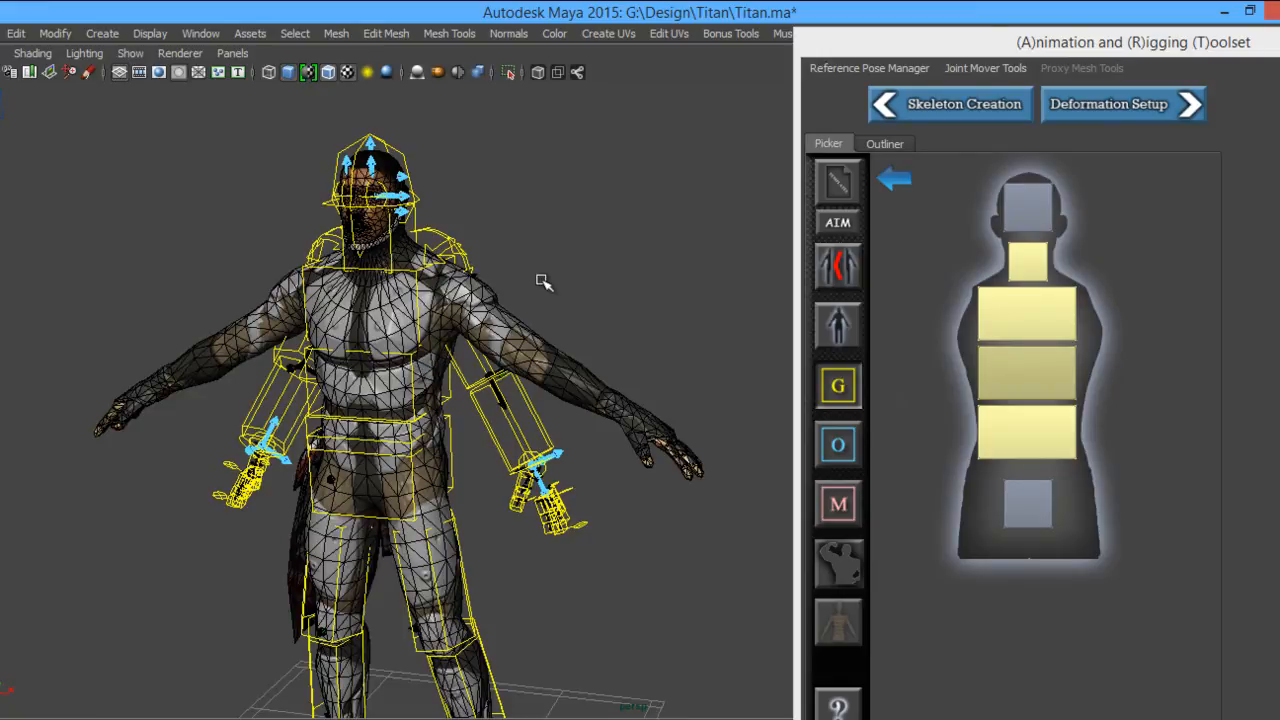
pyautogui.keyDown('alt'); pyautogui.moveTo(537, 285); pyautogui.dragTo(533, 274); pyautogui.keyUp('alt')
pyautogui.keyDown('alt'); pyautogui.moveTo(530, 272); pyautogui.dragTo(585, 287, button='middle'); pyautogui.keyUp('alt')
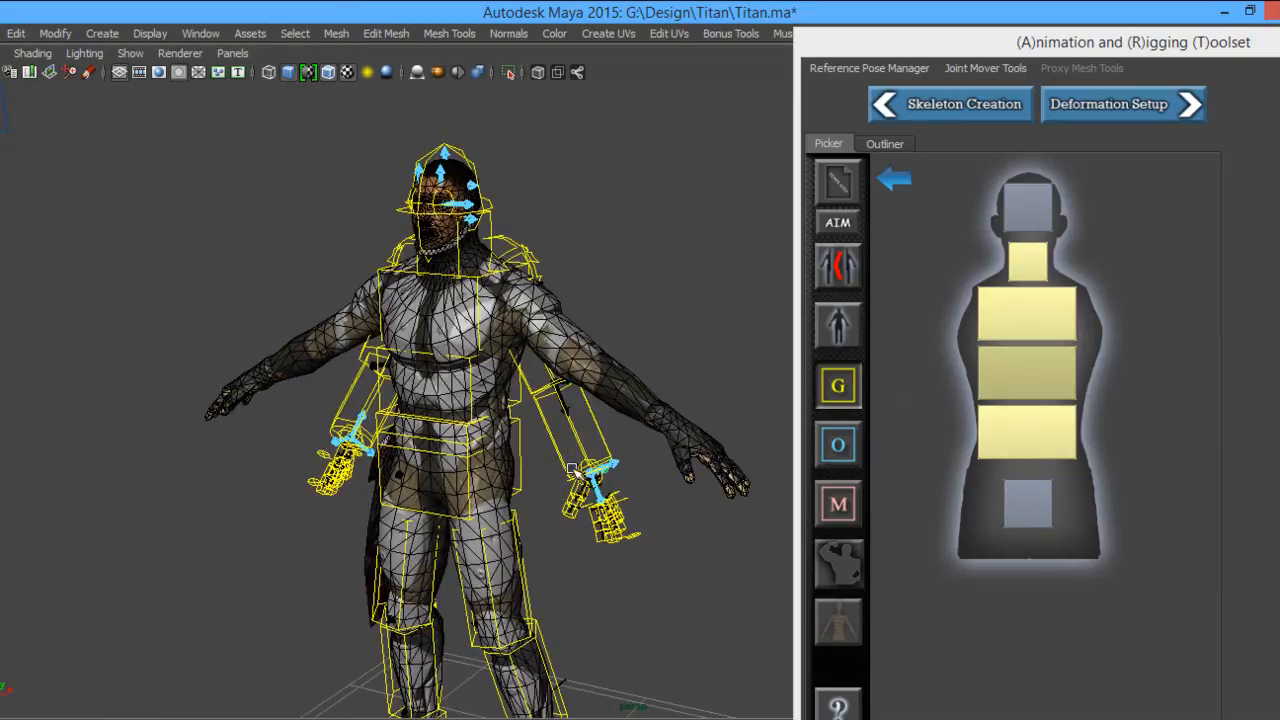